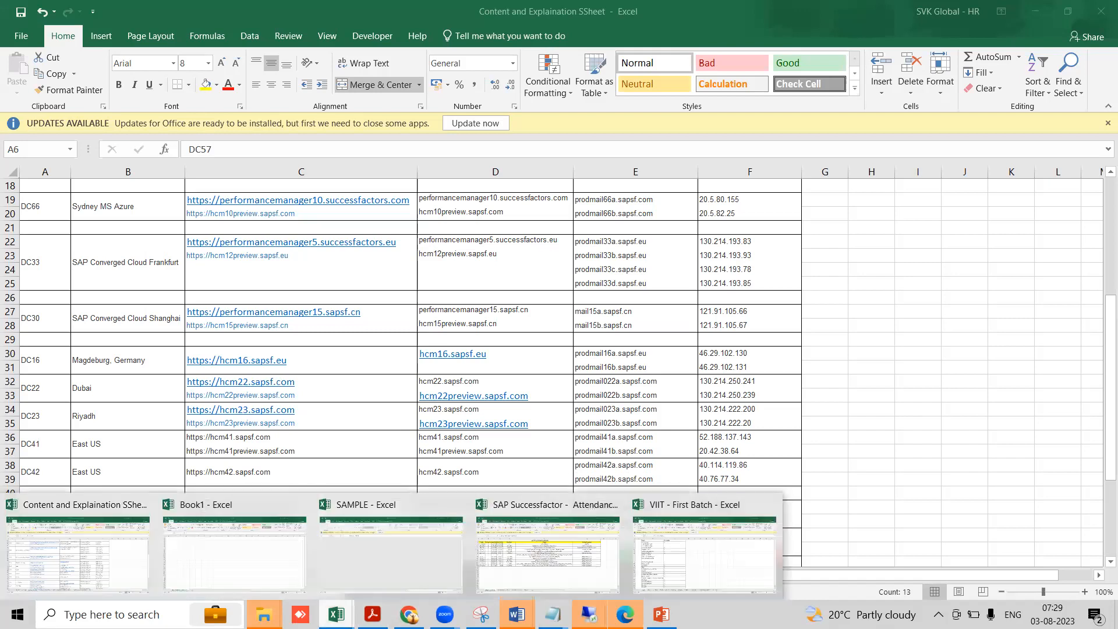
# Switch to the VIIT - First Batch workbook in Excel and display its Explaination sheet
pyautogui.click(675, 550)
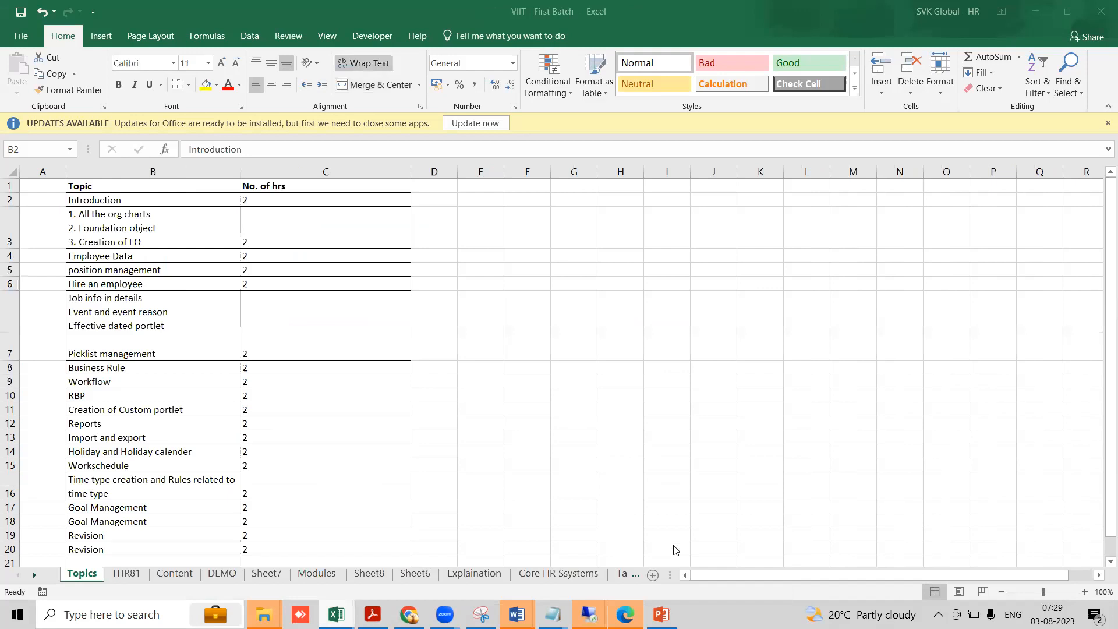
pyautogui.click(307, 578)
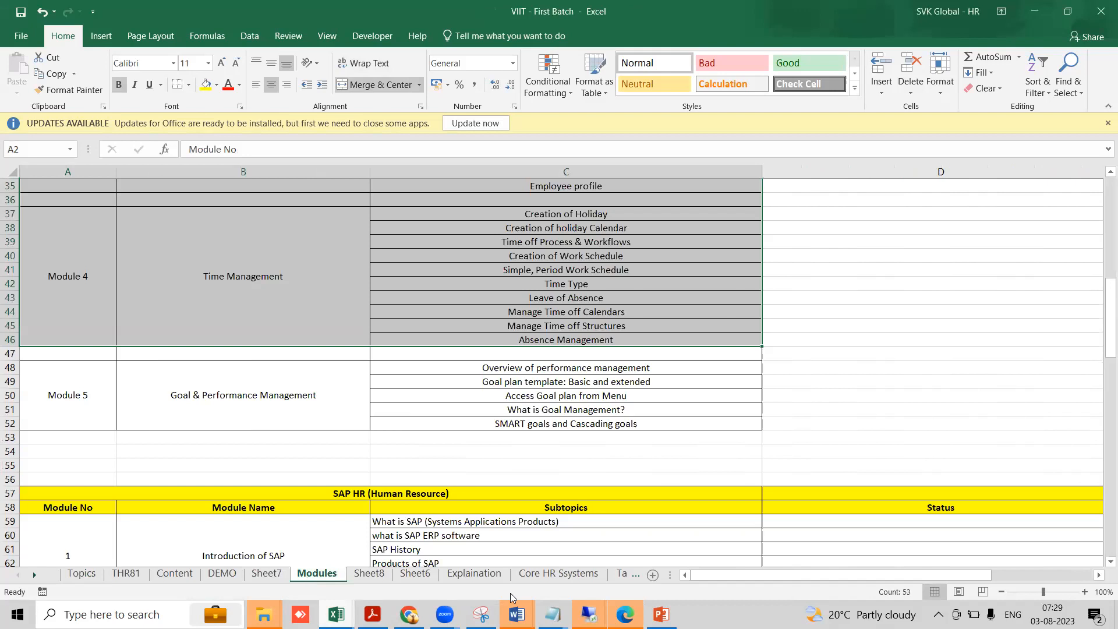
pyautogui.click(516, 615)
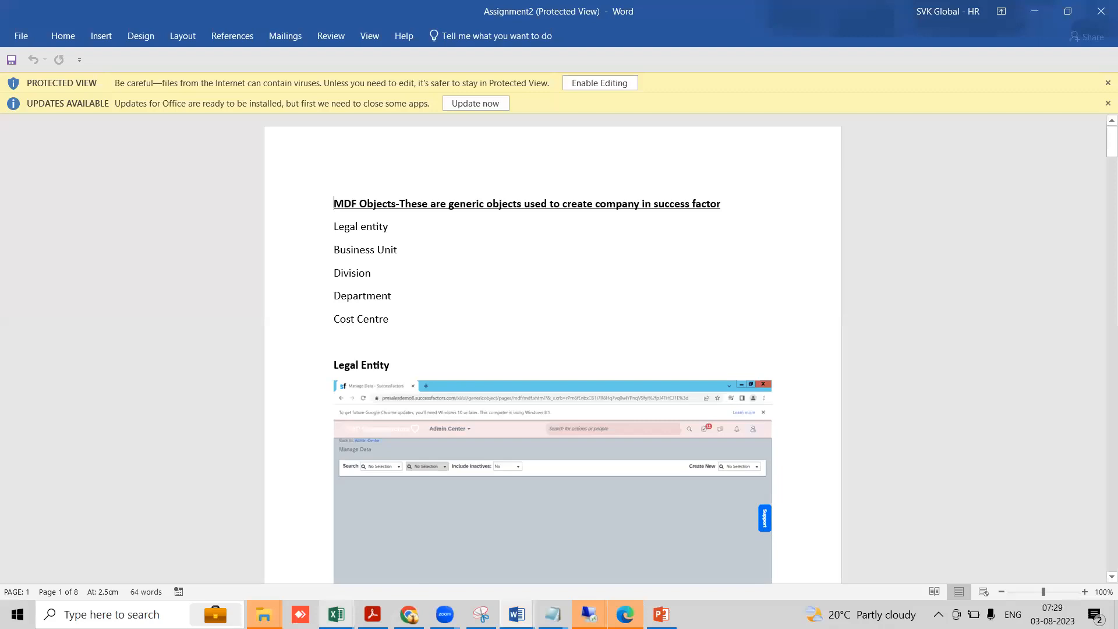
pyautogui.click(336, 614)
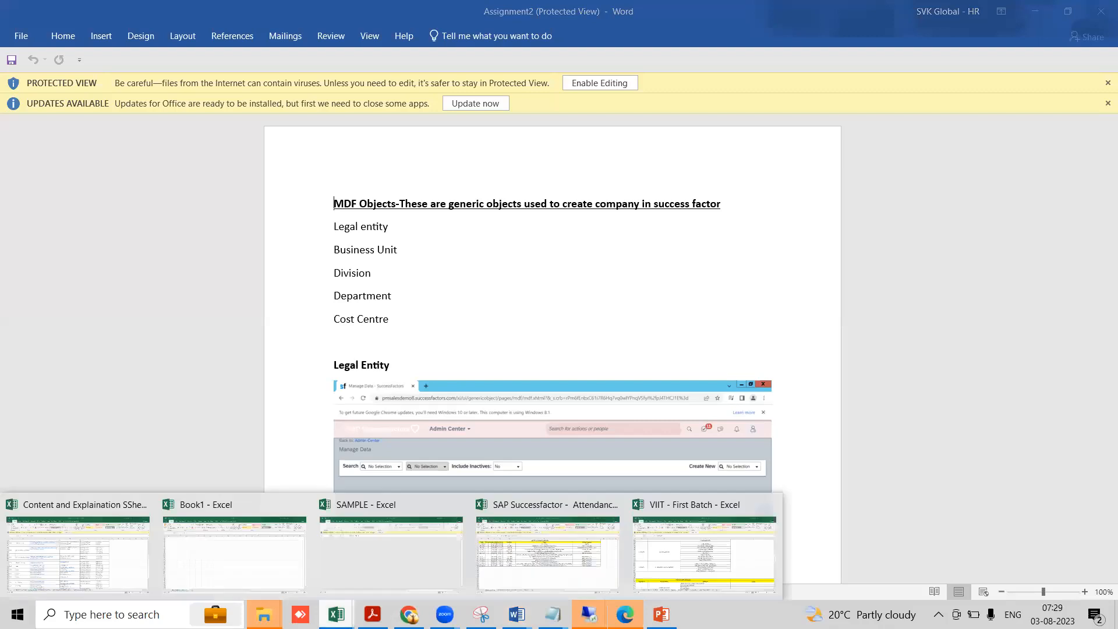
pyautogui.click(679, 566)
pyautogui.click(474, 574)
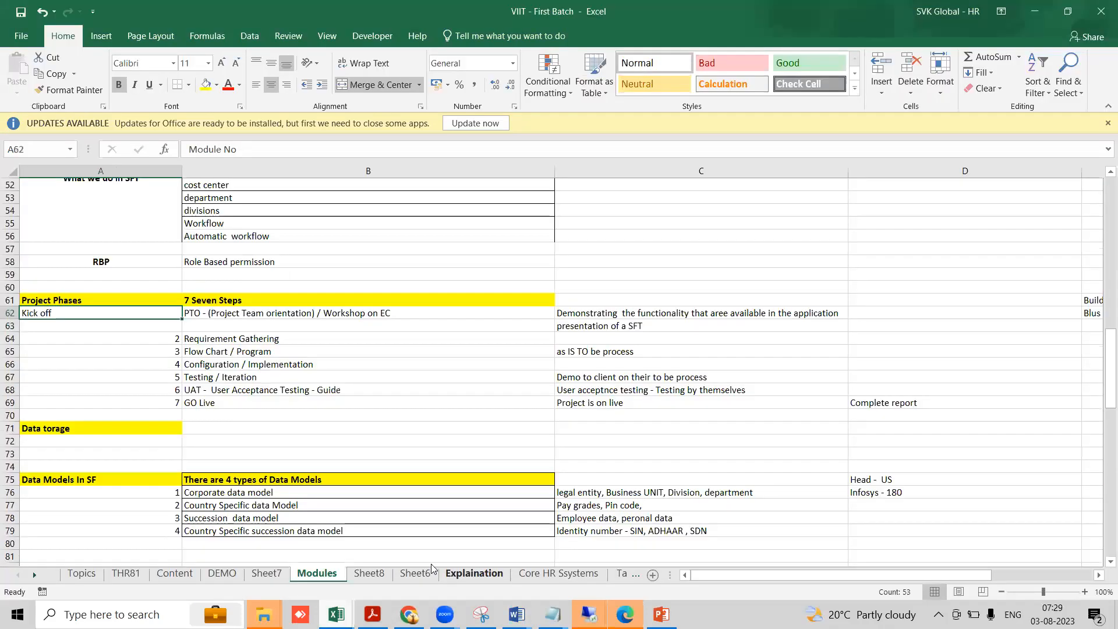
# Review the project phases, data models and legal entity configuration notes in the Explaination sheet
pyautogui.scroll(-2, 313, 498)
pyautogui.scroll(1, 281, 411)
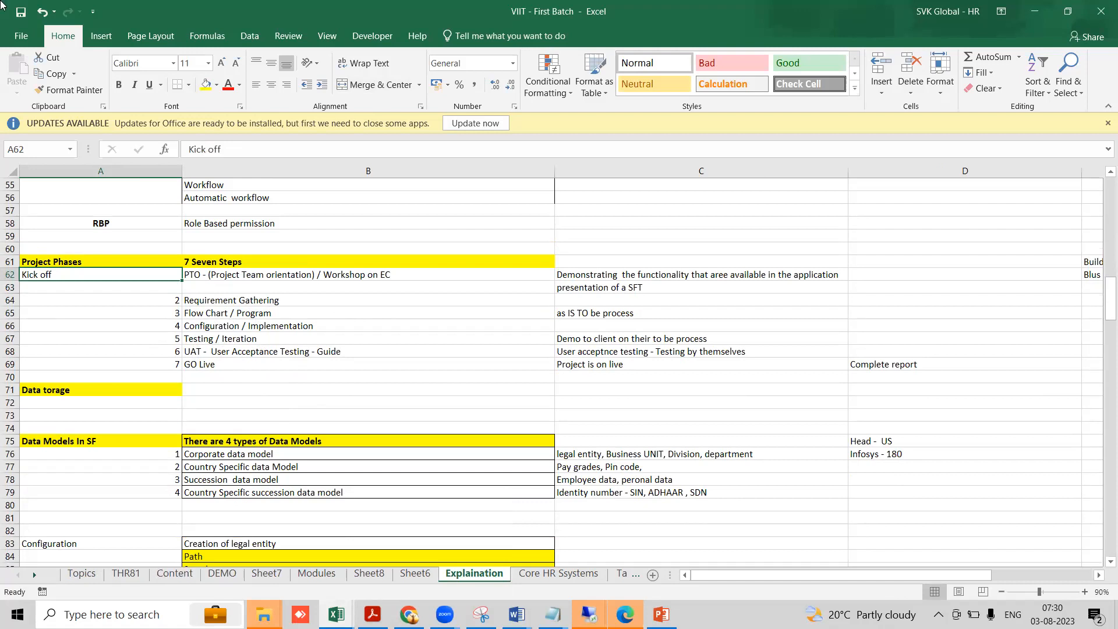
pyautogui.scroll(-1, 213, 438)
pyautogui.scroll(-1, 213, 438)
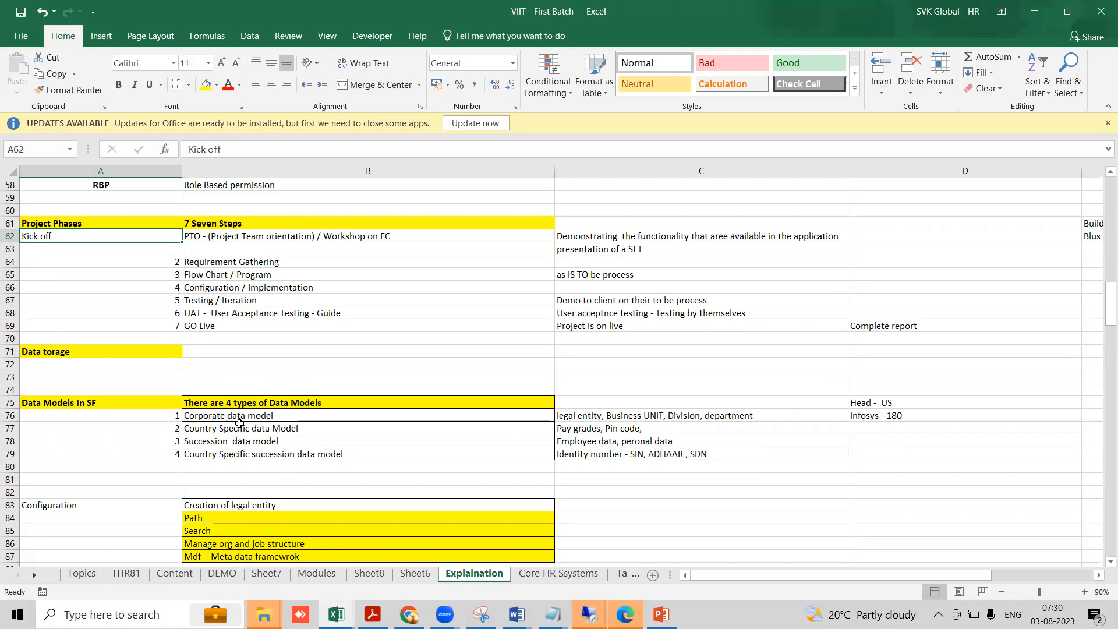
pyautogui.scroll(-5, 241, 424)
pyautogui.scroll(-1, 240, 424)
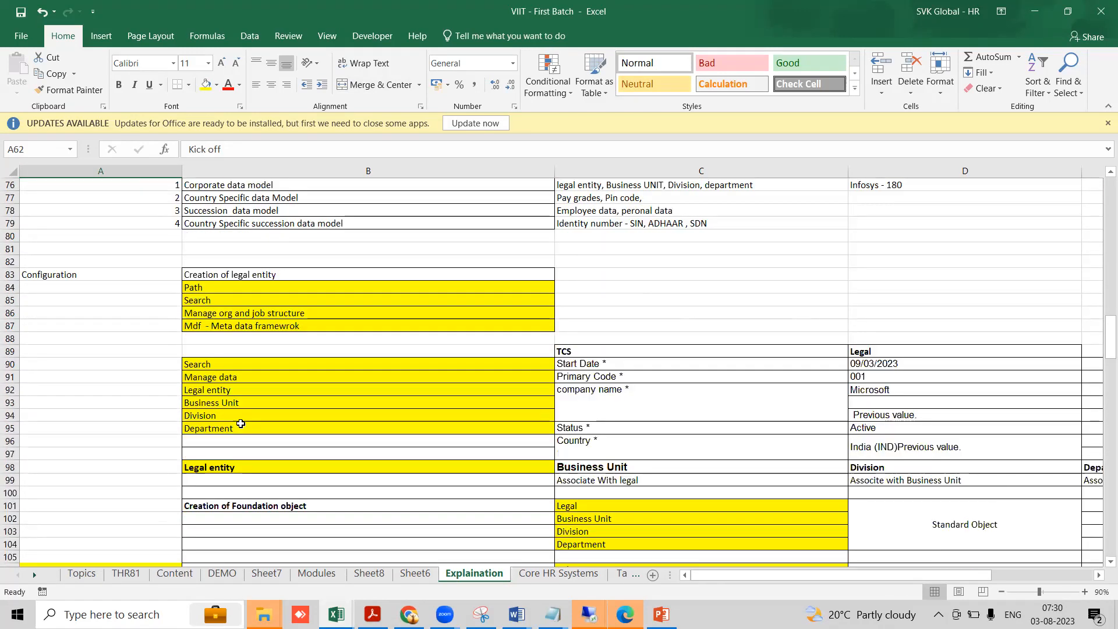
pyautogui.scroll(2, 241, 425)
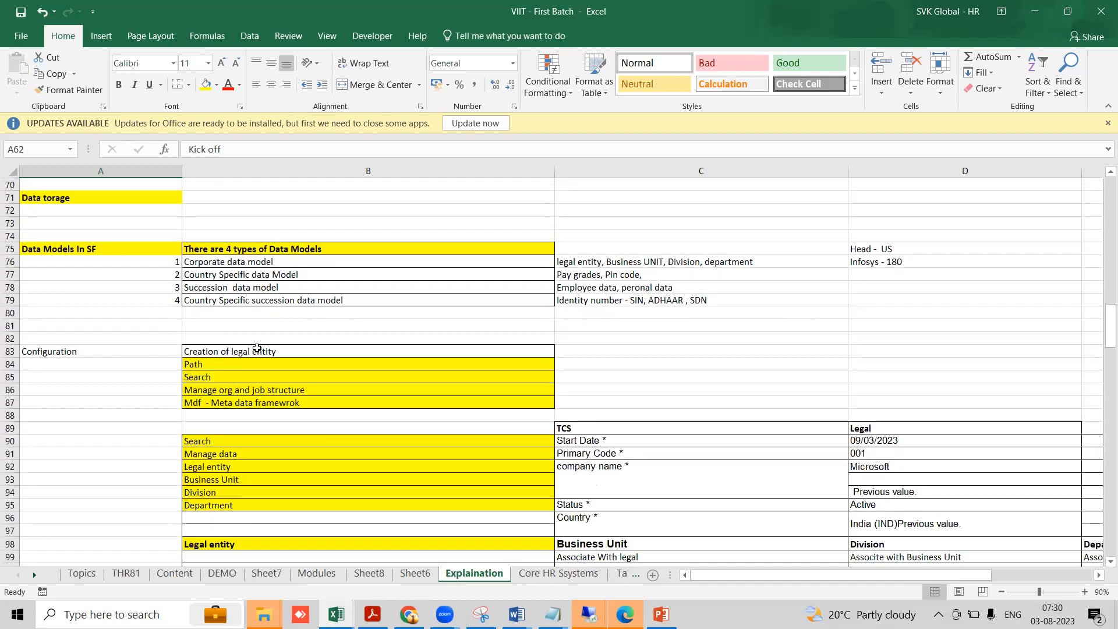
pyautogui.click(254, 353)
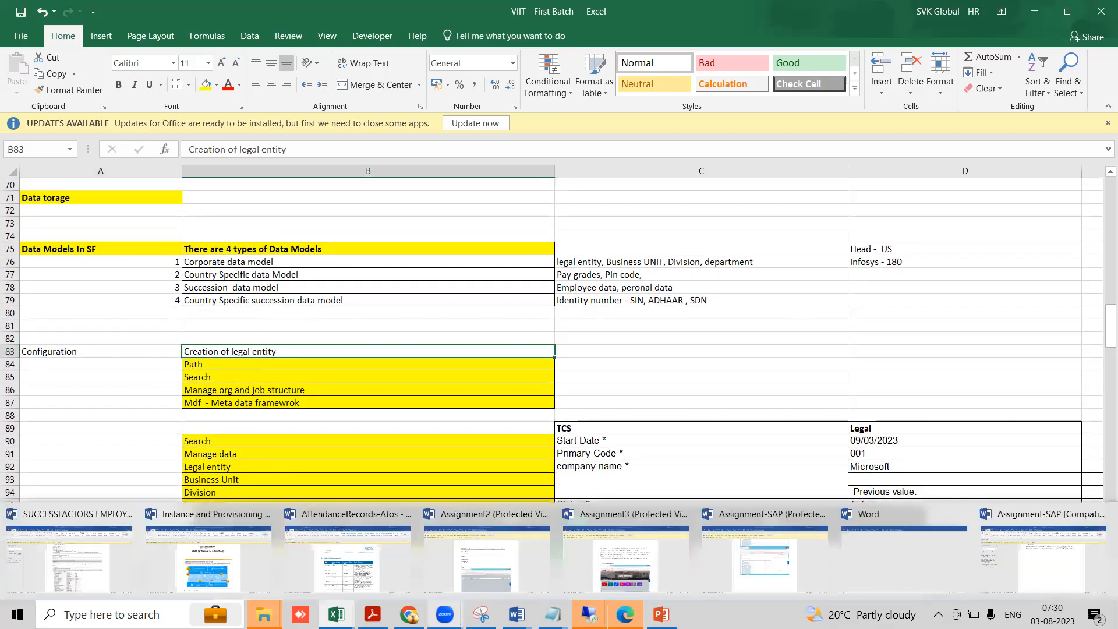
pyautogui.moveTo(424, 598)
pyautogui.click(734, 596)
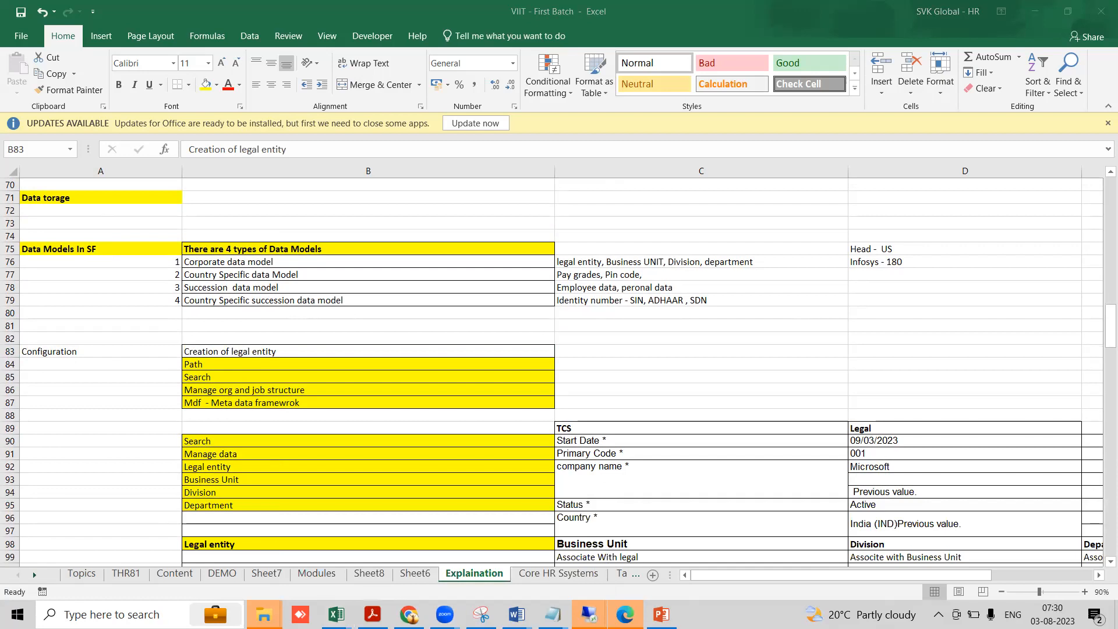
pyautogui.moveTo(589, 615)
pyautogui.rightClick(589, 614)
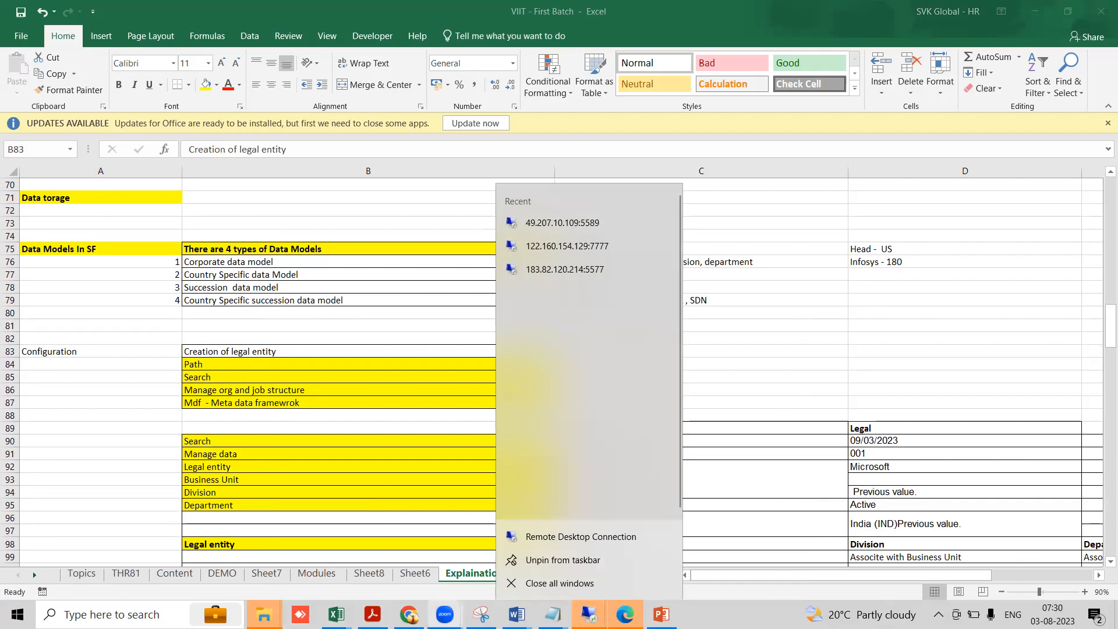
# Open the SAP SuccessFactors login page in a new Chrome tab and try to log in with the saved credentials
pyautogui.click(409, 615)
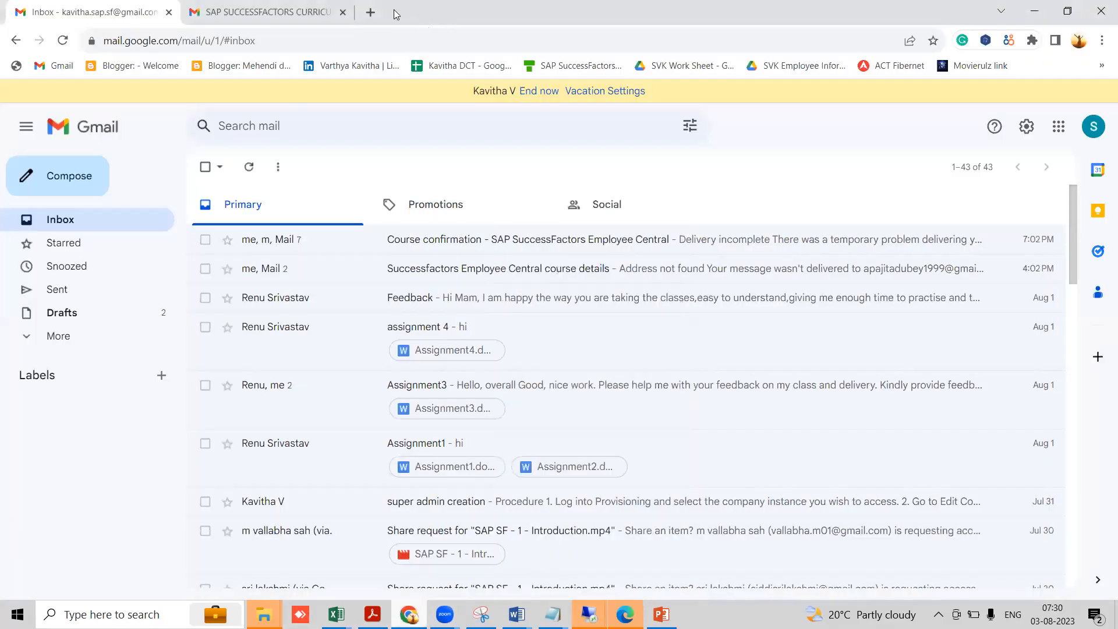
pyautogui.click(372, 14)
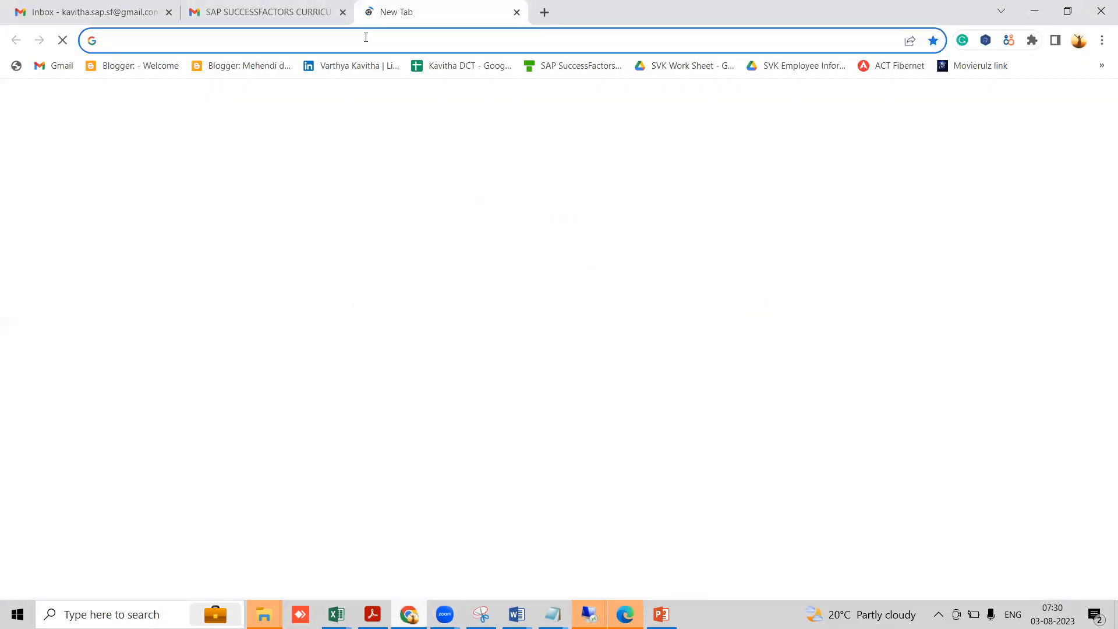
pyautogui.write('succ')
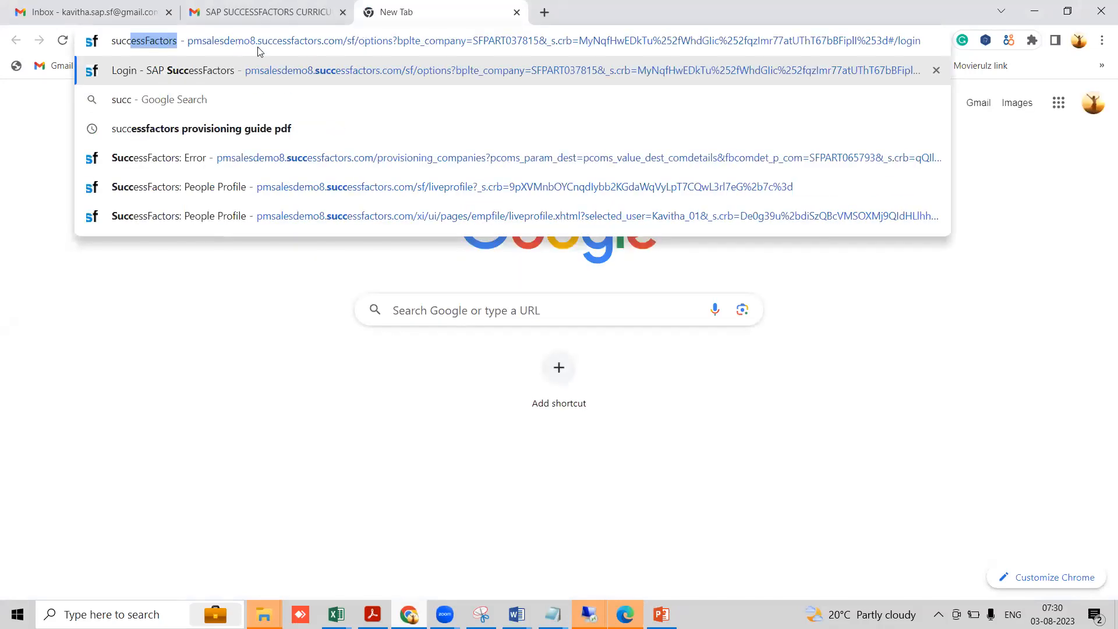
pyautogui.press('Return')
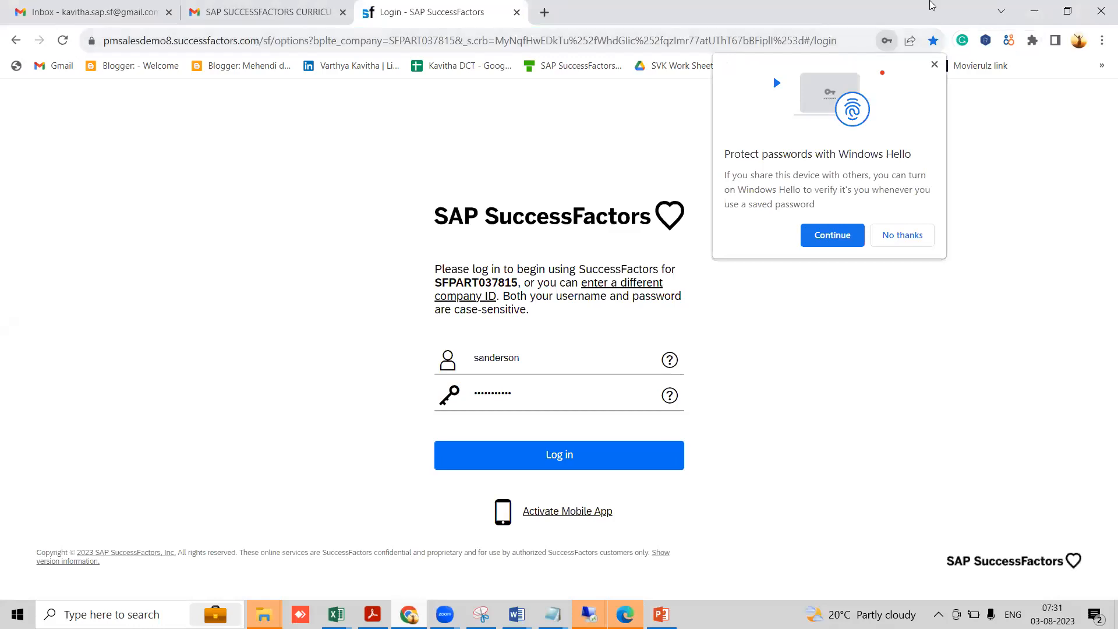
pyautogui.click(935, 65)
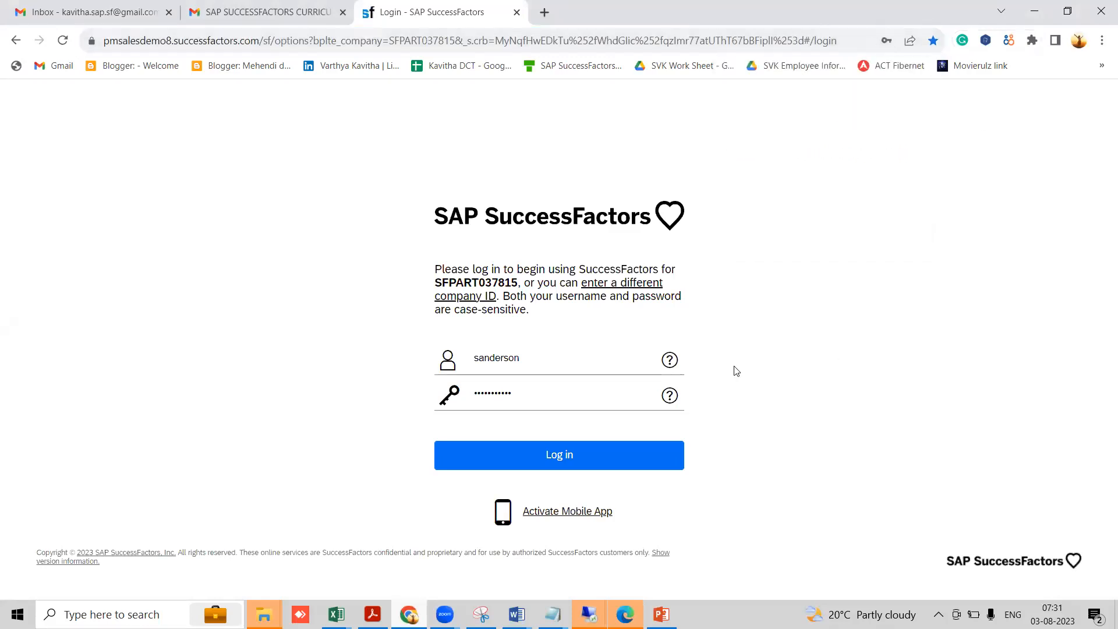
pyautogui.click(583, 454)
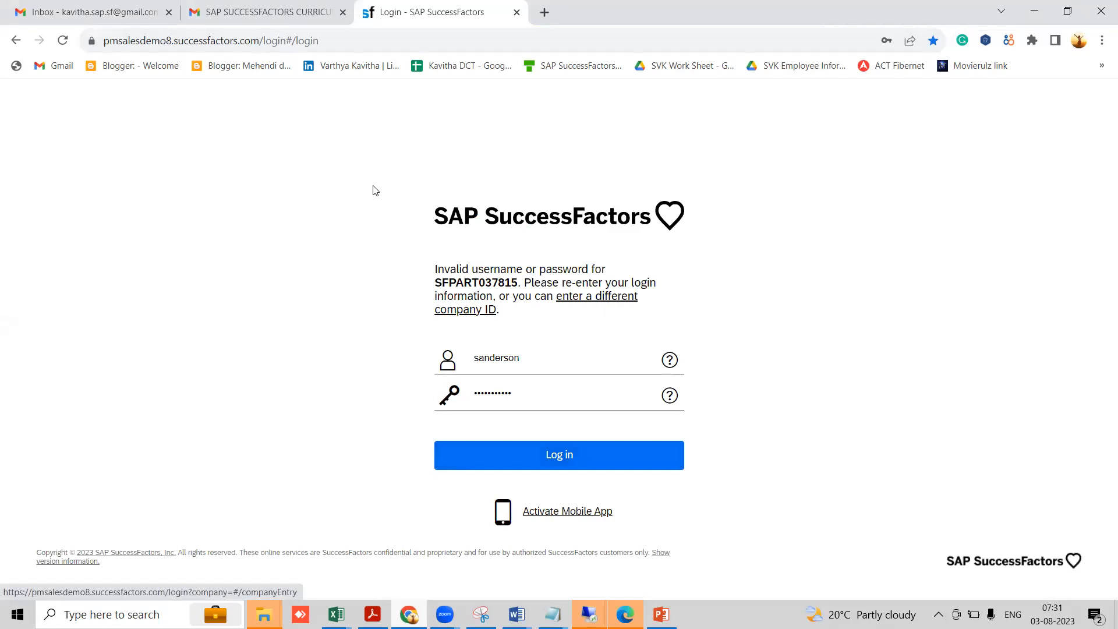
# Switch to Remote Desktop Connection, connect despite the certificate errors, and log in to SuccessFactors there with the prefilled credentials
pyautogui.moveTo(589, 614)
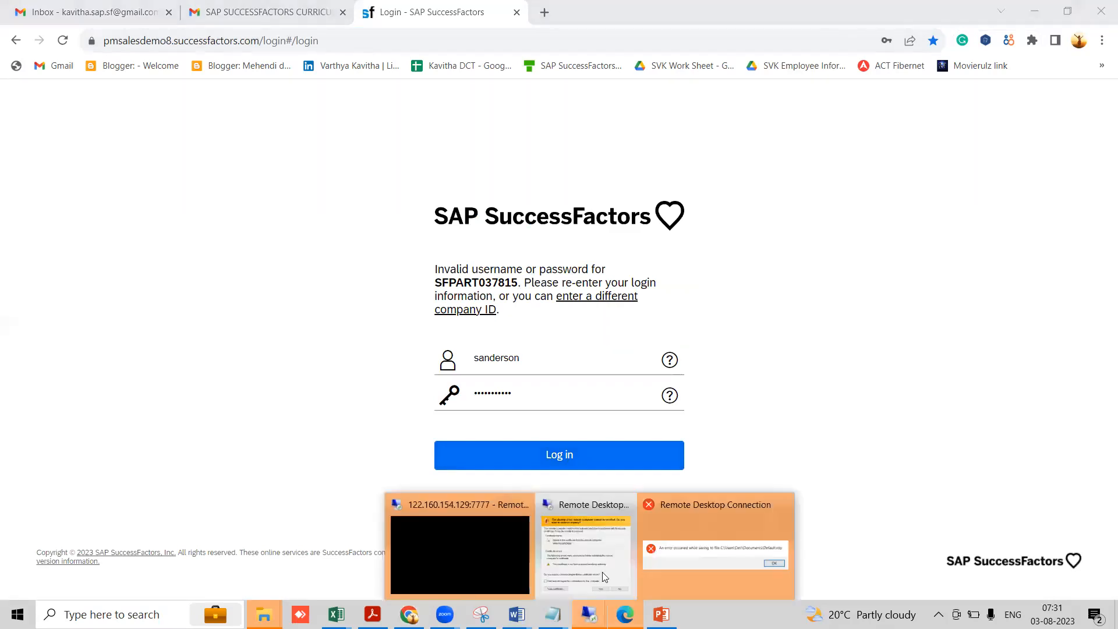
pyautogui.click(610, 581)
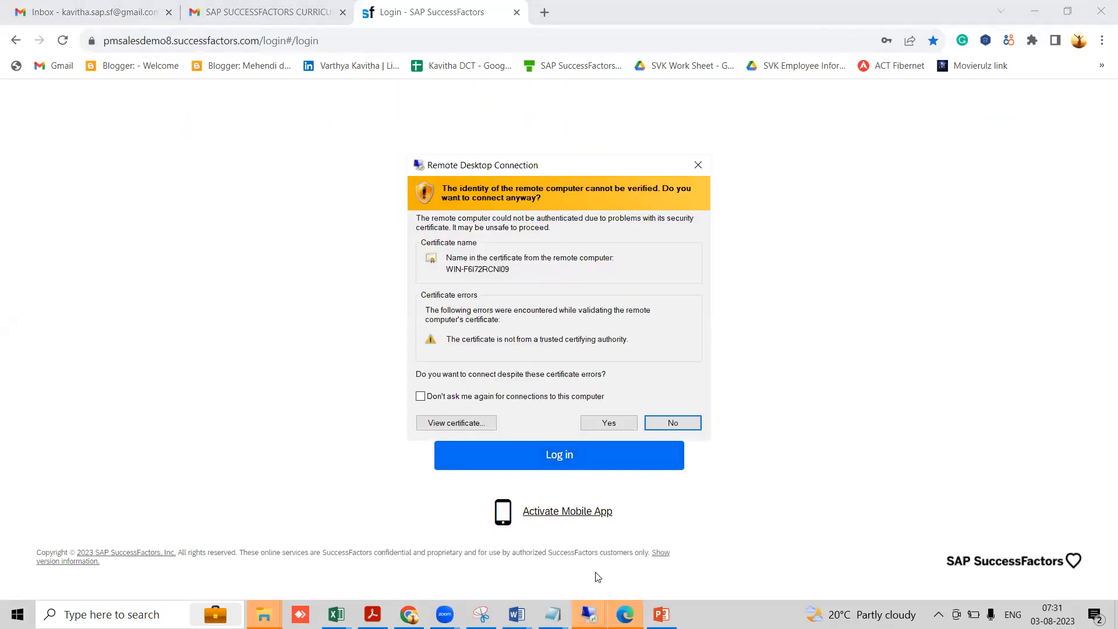
pyautogui.click(615, 426)
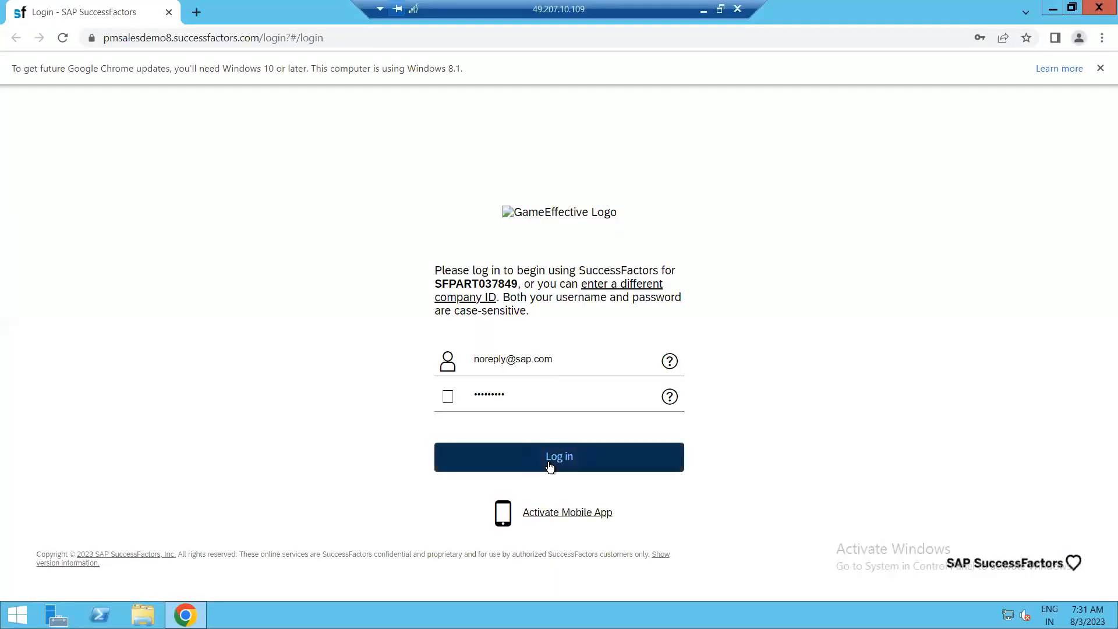
pyautogui.click(549, 464)
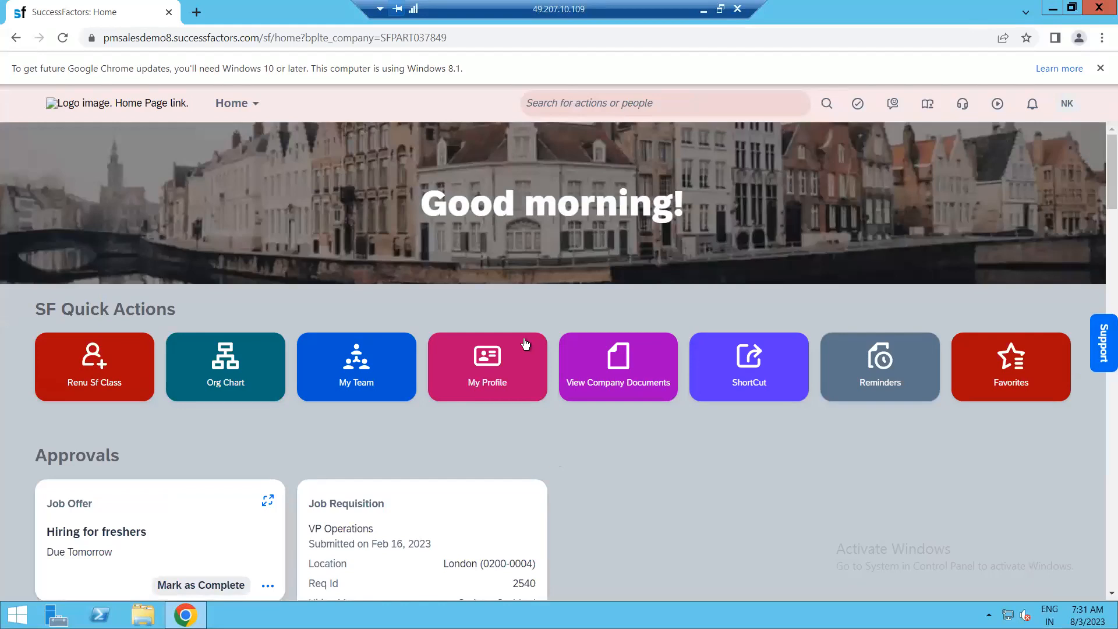
# Look over the home page's quick actions and the options in the account menu
pyautogui.scroll(-1, 412, 387)
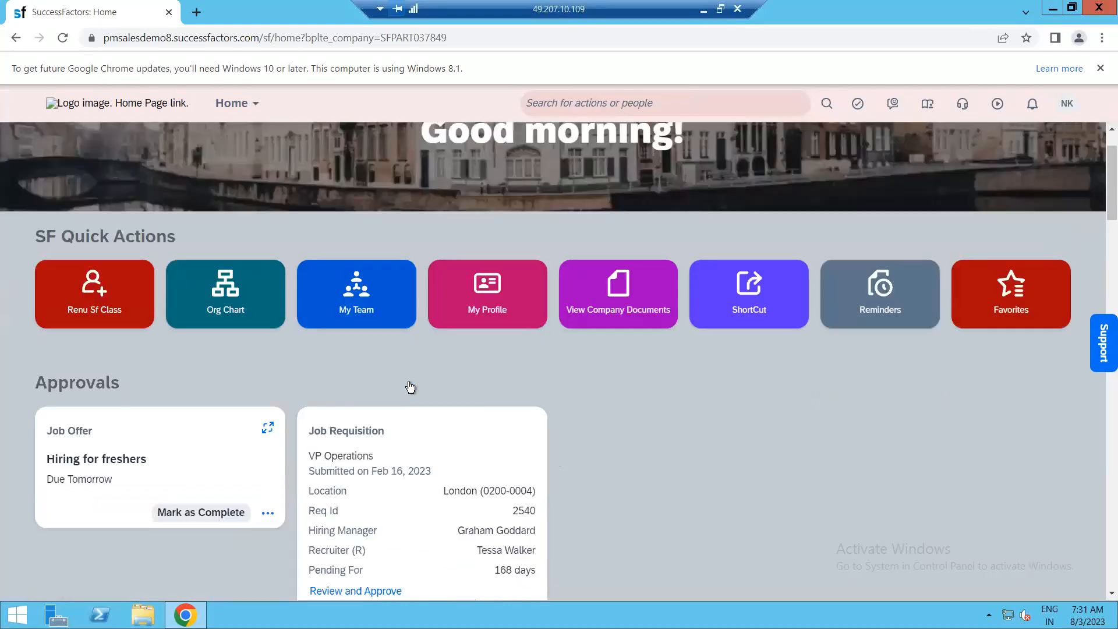
pyautogui.scroll(1, 484, 444)
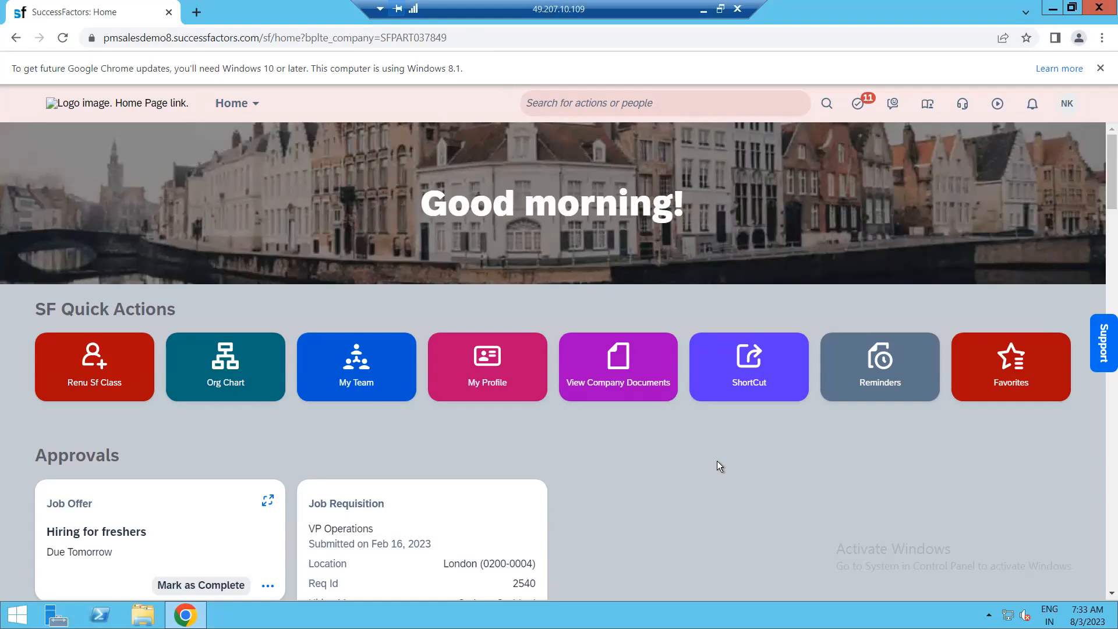
pyautogui.click(1065, 111)
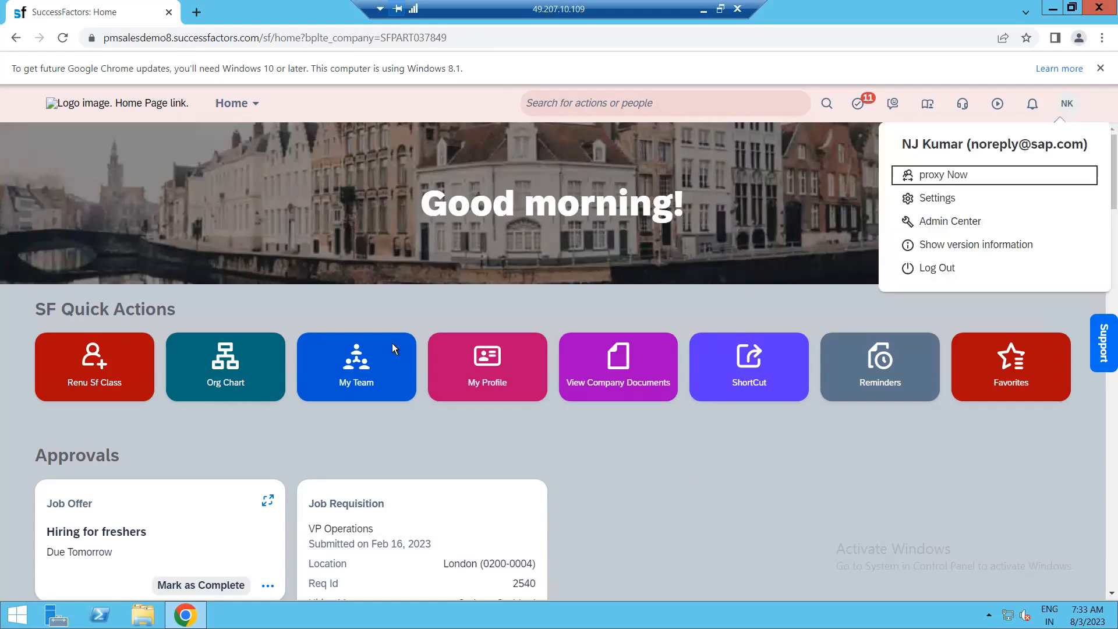
pyautogui.click(726, 443)
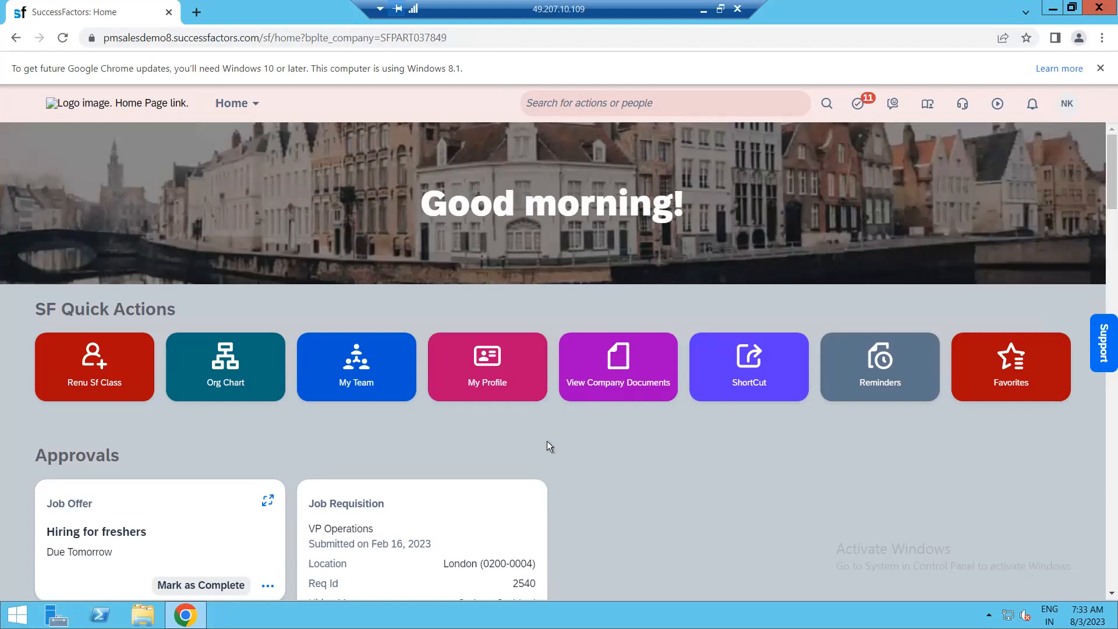
# Reload the home page through the logo link and review its sections from Approvals through Organizational Updates
pyautogui.click(92, 106)
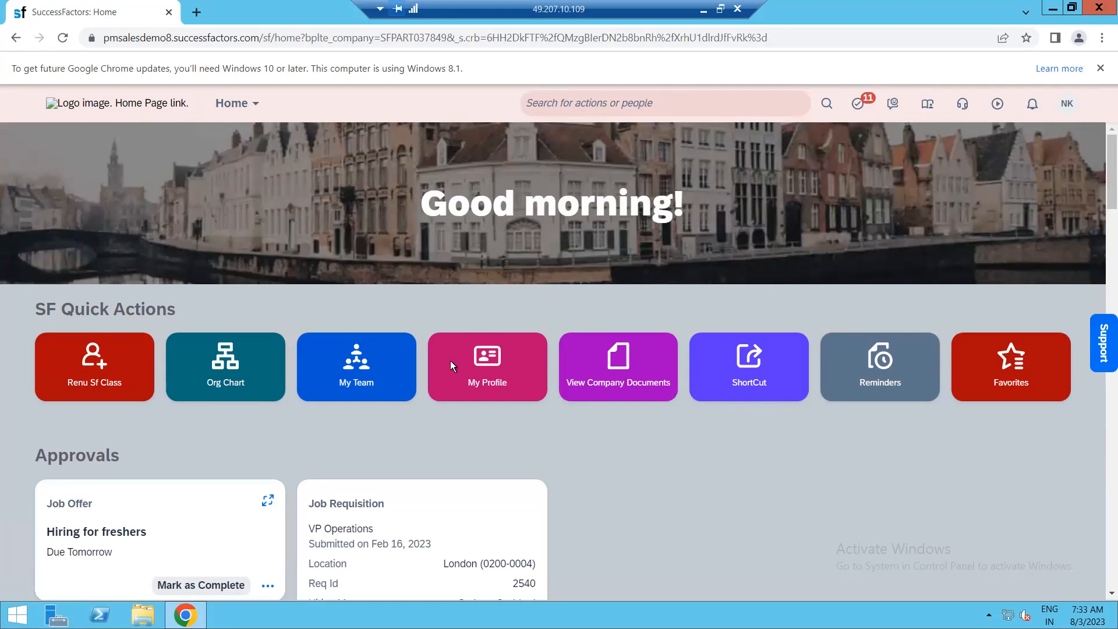
pyautogui.scroll(-3, 569, 389)
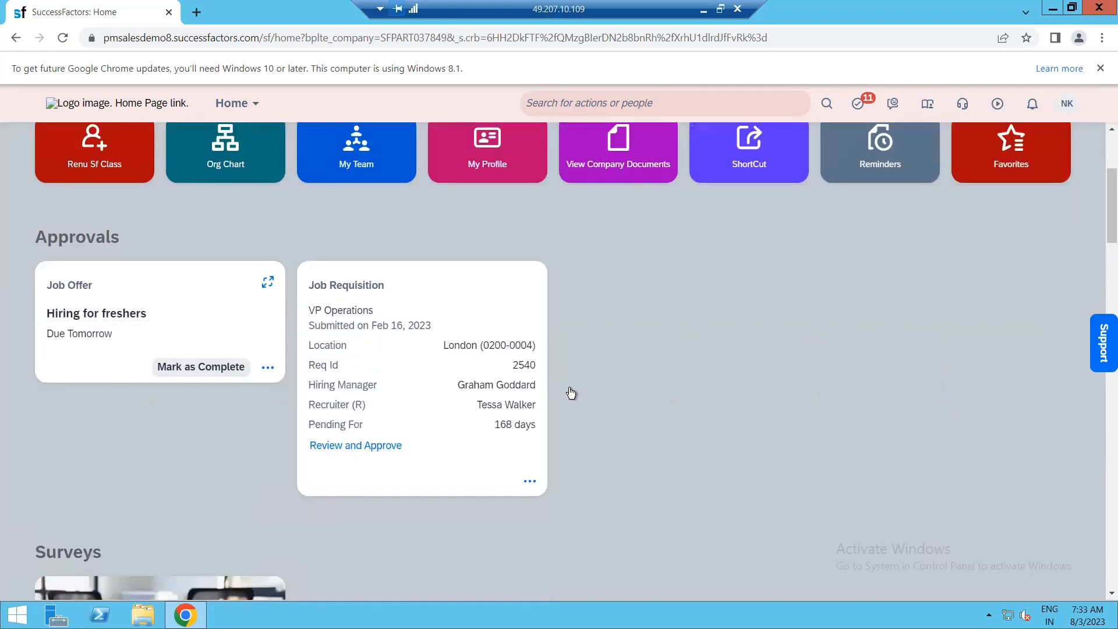
pyautogui.scroll(-4, 569, 386)
pyautogui.scroll(-5, 568, 387)
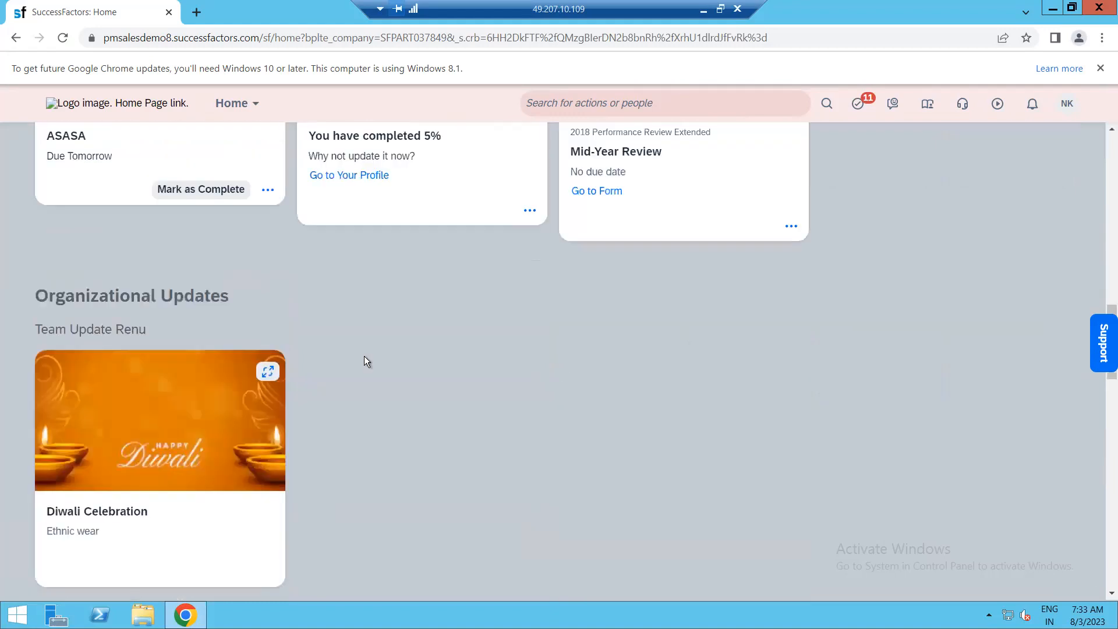
pyautogui.scroll(-10, 365, 360)
pyautogui.scroll(-1, 389, 349)
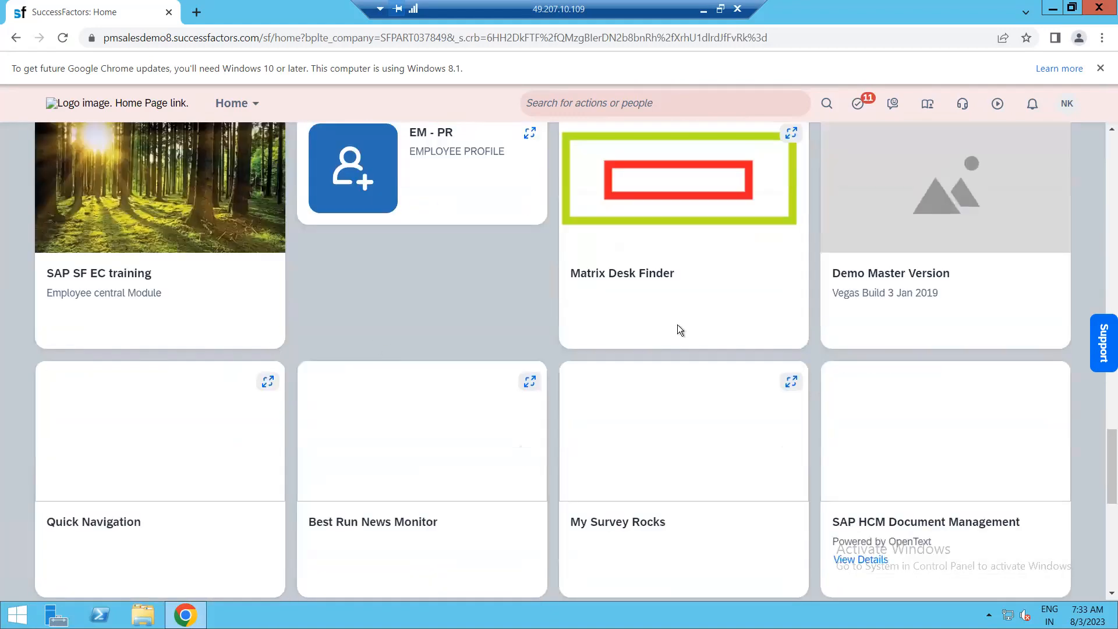
pyautogui.moveTo(1103, 459); pyautogui.dragTo(1104, 159)
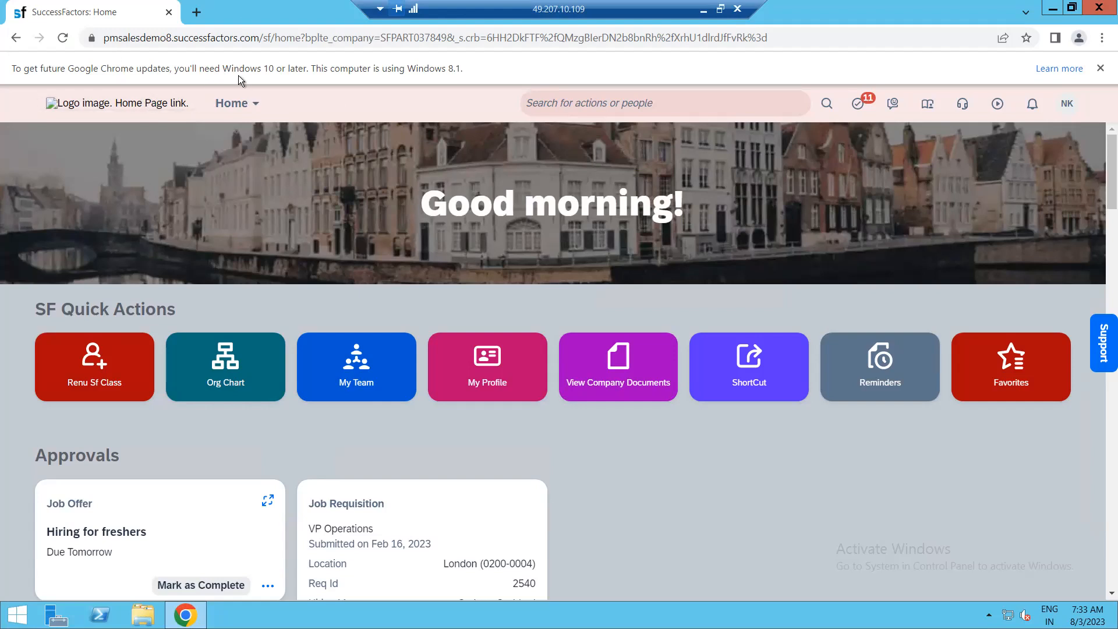
# Examine the full list of modules in the Home navigation menu, from Community through manage data
pyautogui.click(217, 107)
pyautogui.click(256, 113)
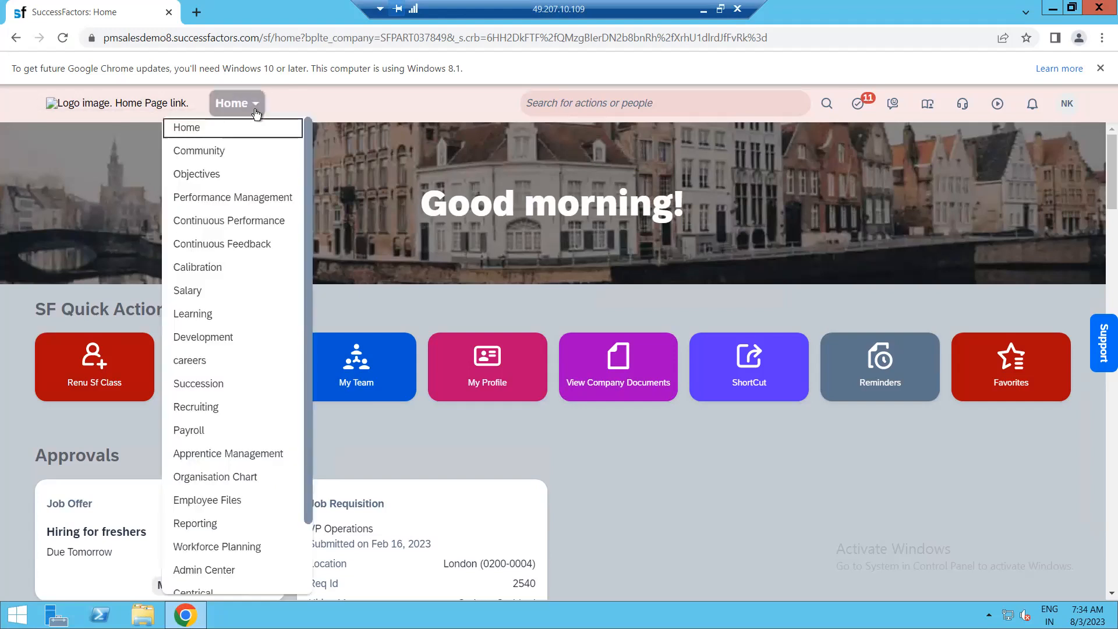
pyautogui.scroll(-1, 302, 302)
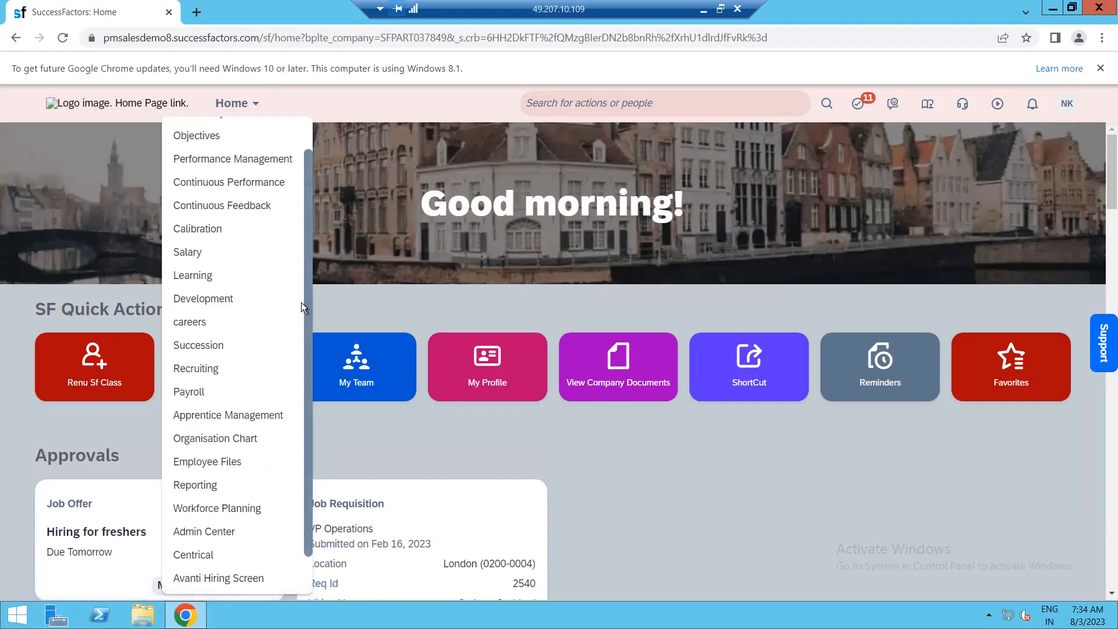
pyautogui.scroll(-1, 301, 332)
pyautogui.scroll(3, 309, 239)
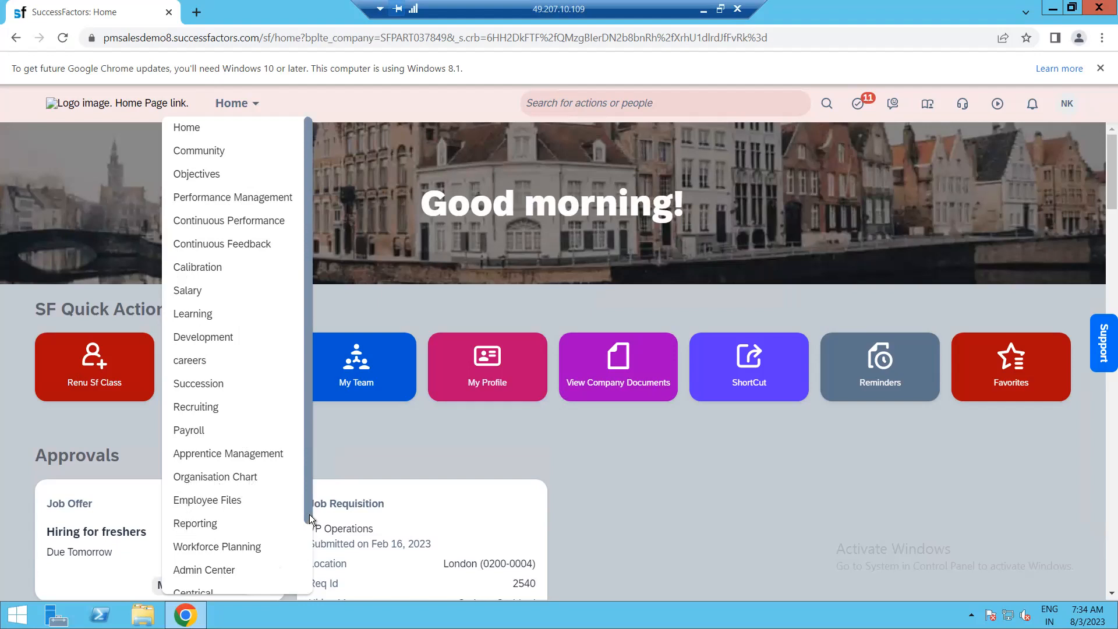
pyautogui.scroll(-2, 309, 557)
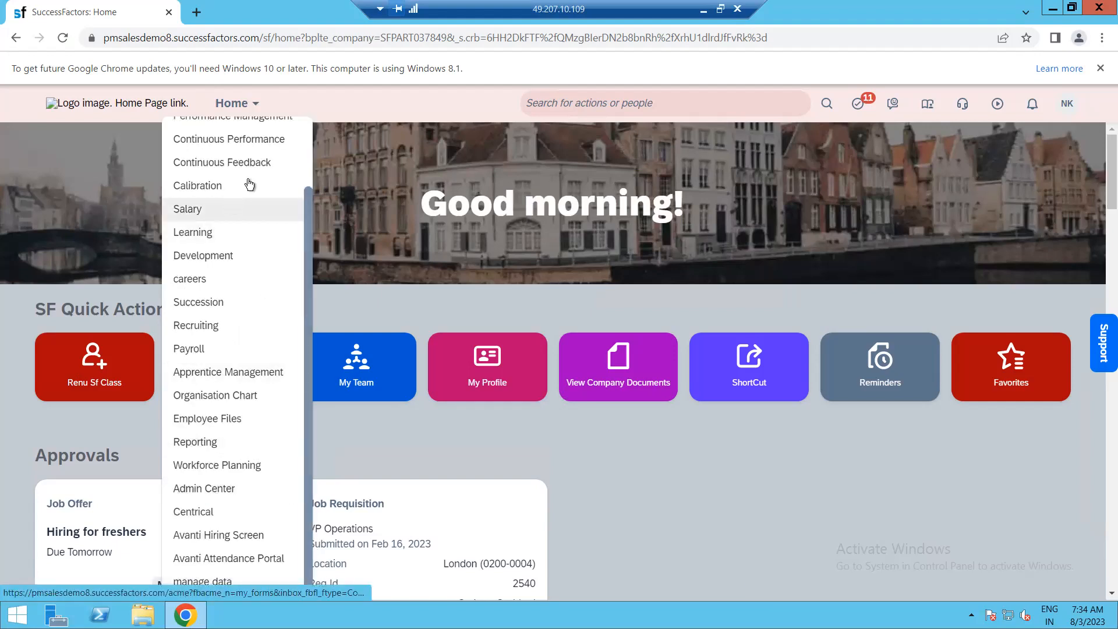
# Close the module menu and check what the search for actions or people offers
pyautogui.scroll(2, 242, 166)
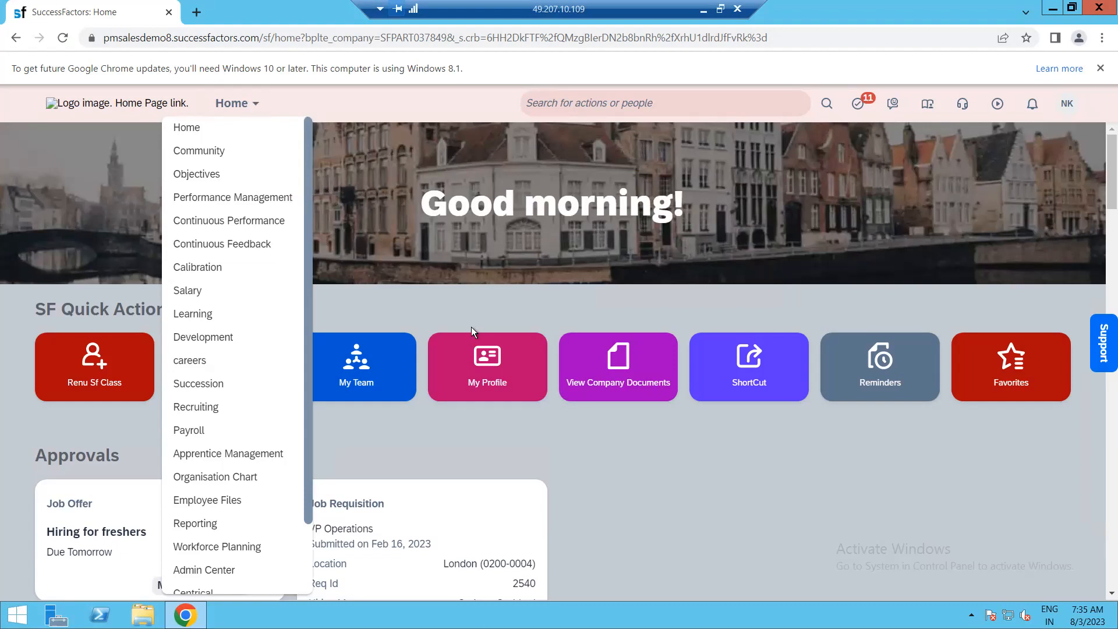
pyautogui.click(676, 483)
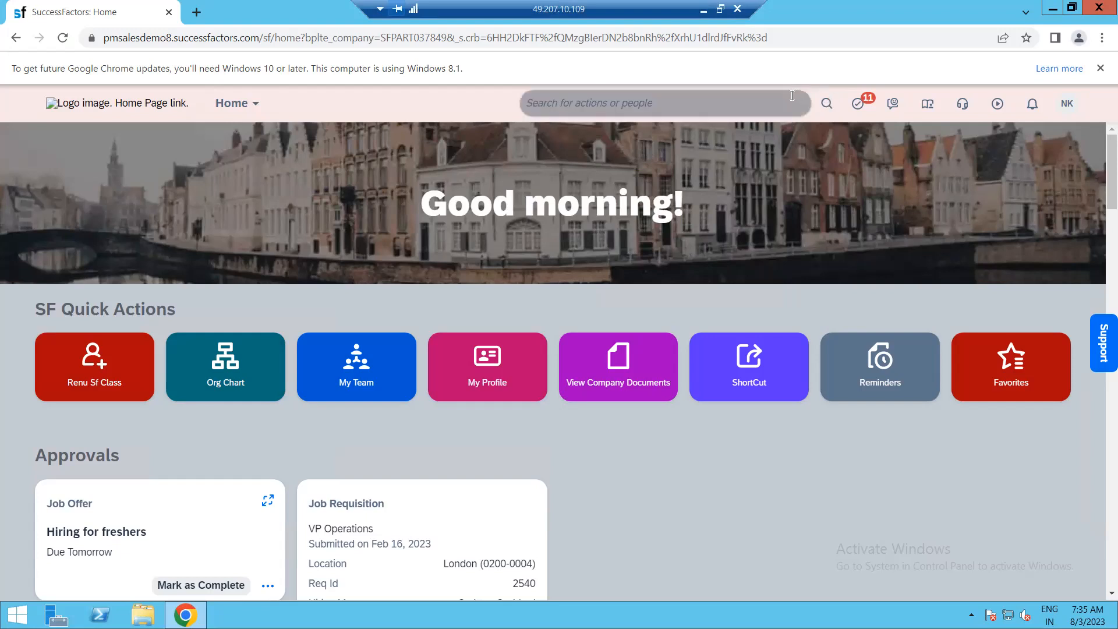
pyautogui.click(601, 104)
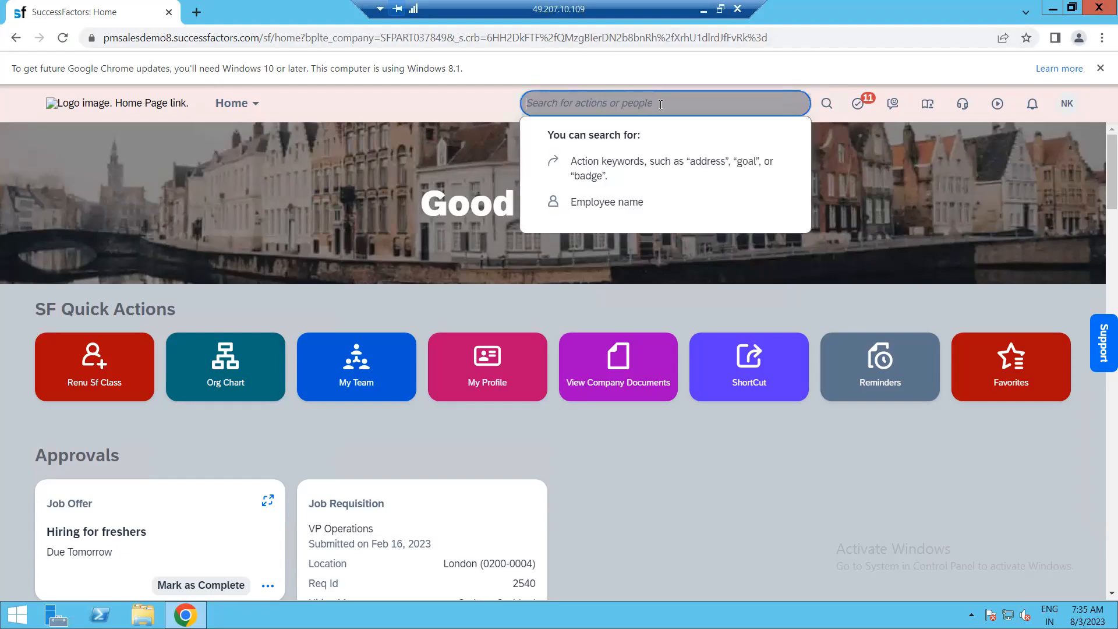
pyautogui.click(827, 104)
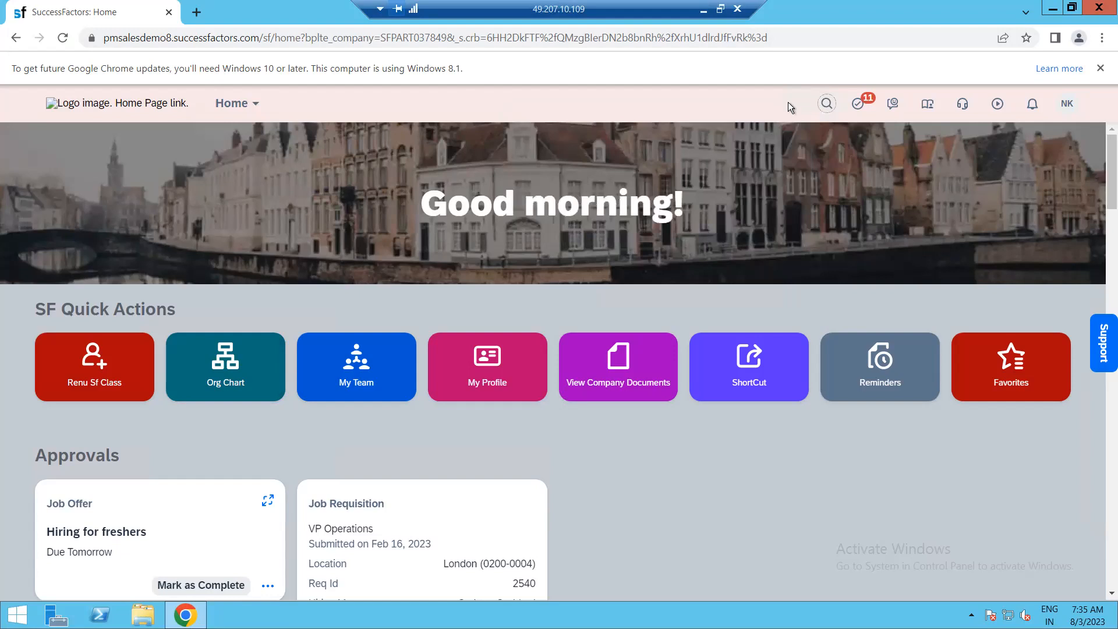
pyautogui.click(828, 104)
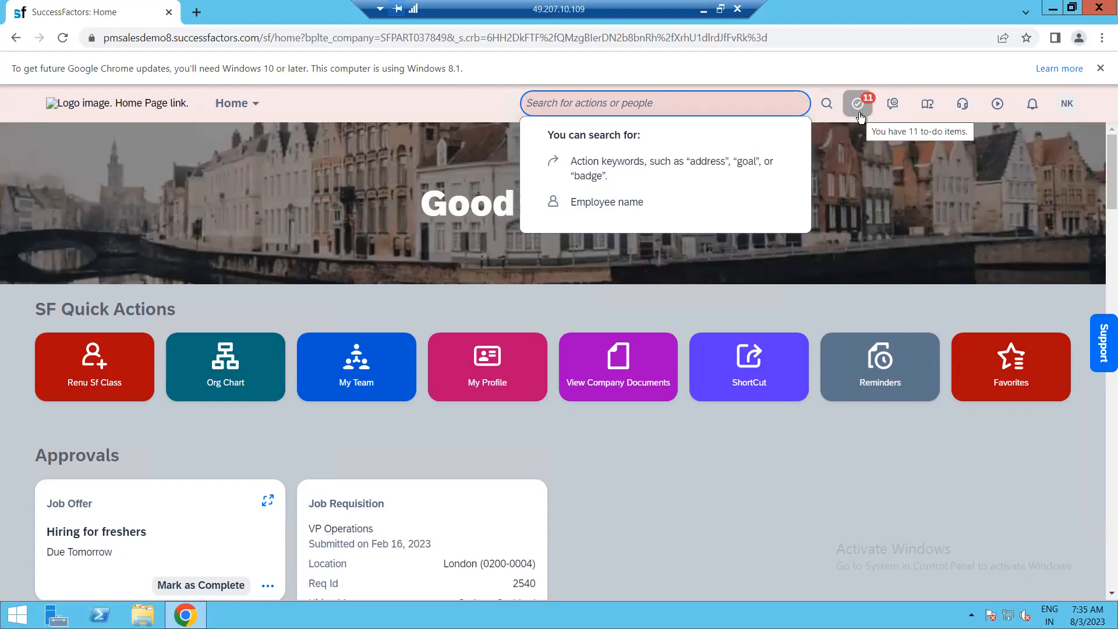
# Review the pending items in the To-Do panel, reopening it once, and close it
pyautogui.click(862, 114)
pyautogui.click(861, 110)
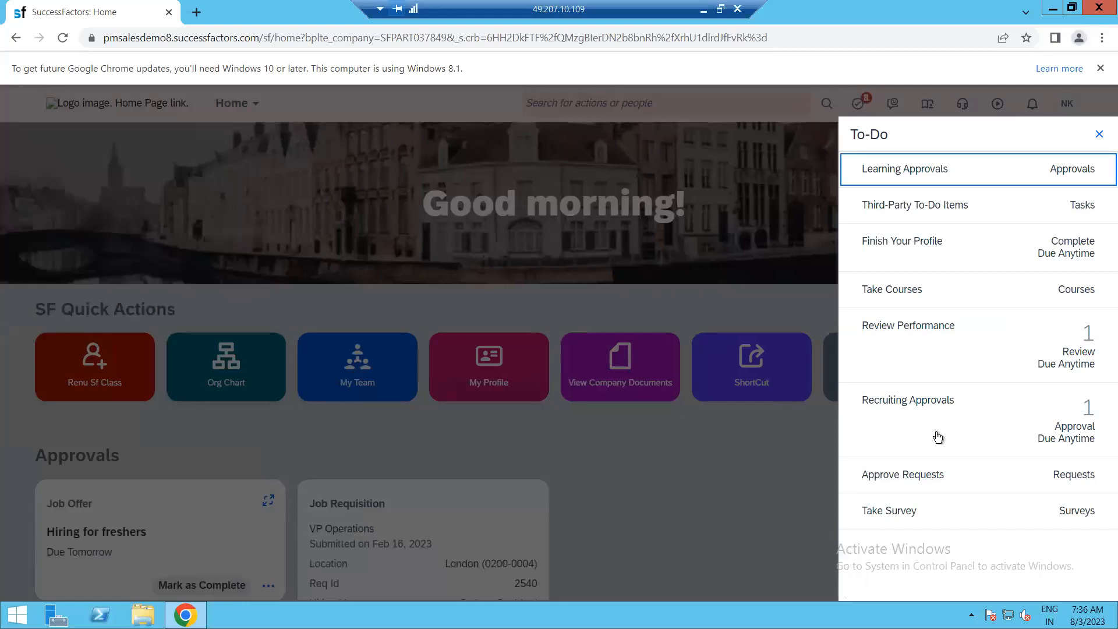
pyautogui.click(1099, 134)
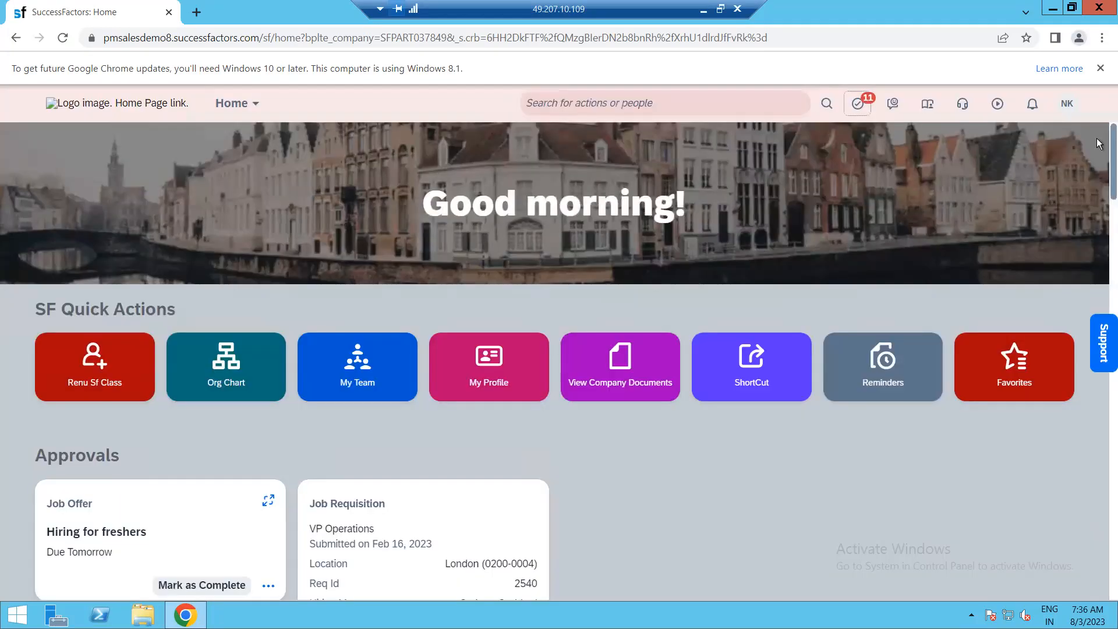
pyautogui.click(871, 114)
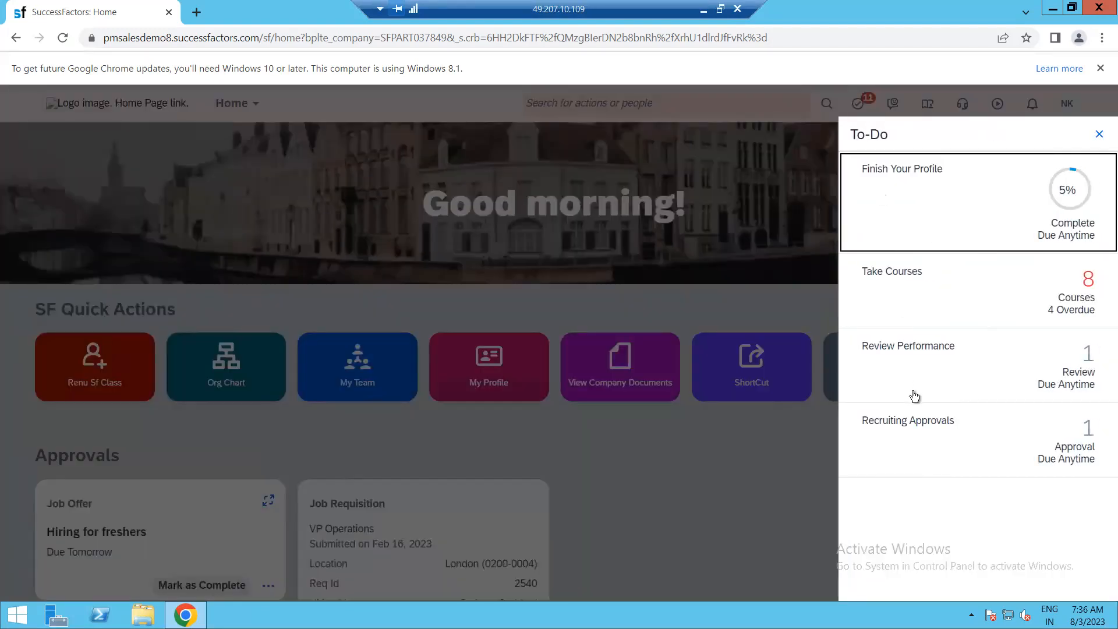
pyautogui.click(1099, 136)
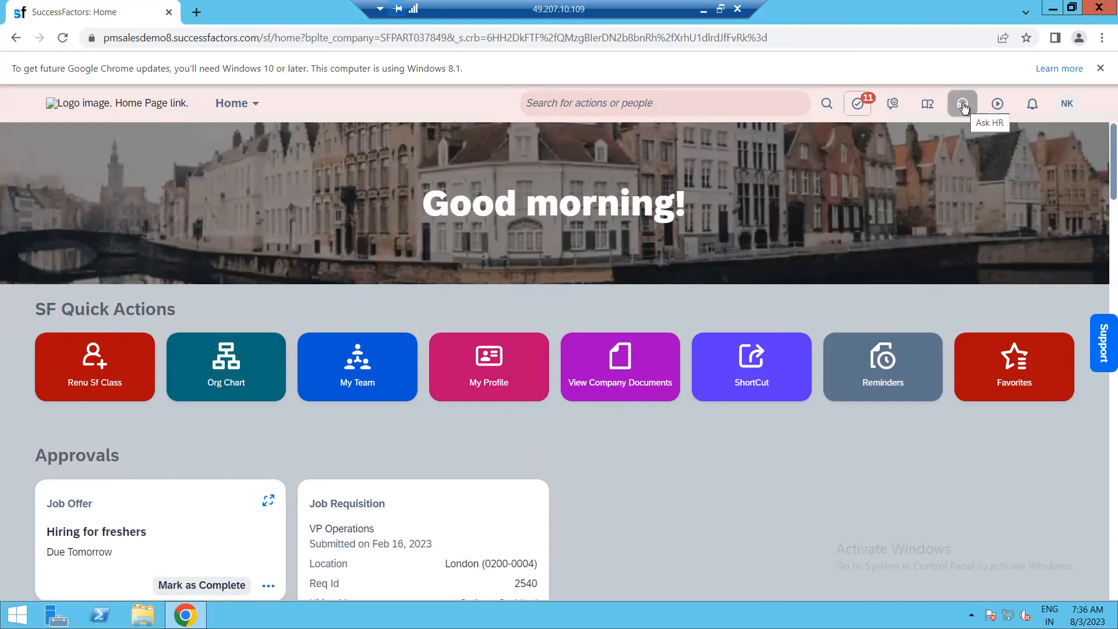
# View the Ask HR page in its pop-up window and close that window
pyautogui.click(962, 104)
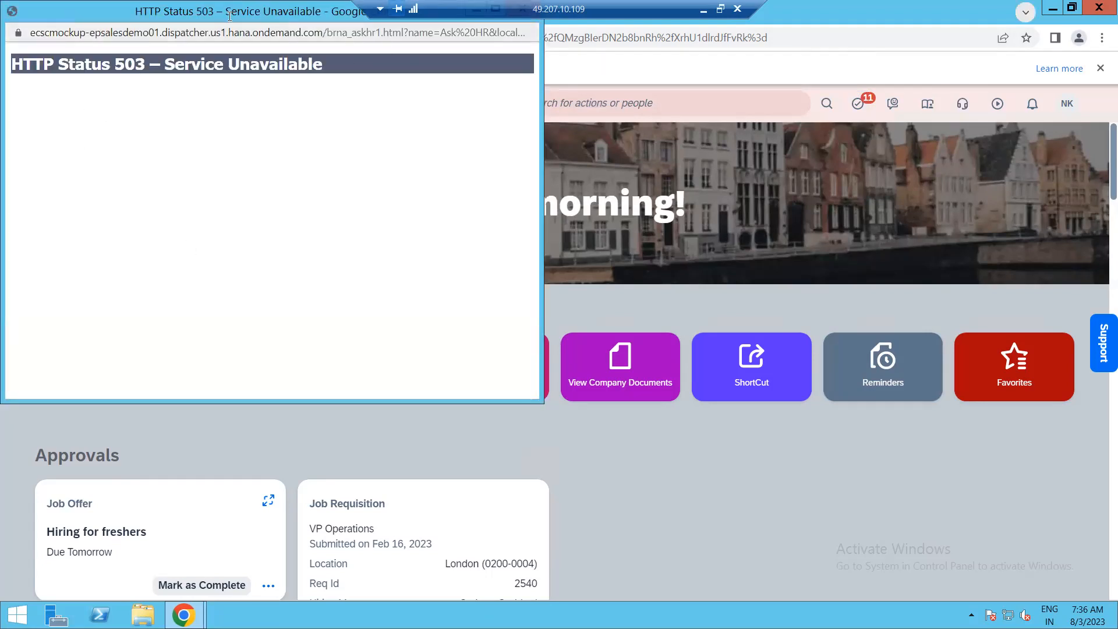
pyautogui.moveTo(257, 33); pyautogui.dragTo(436, 156)
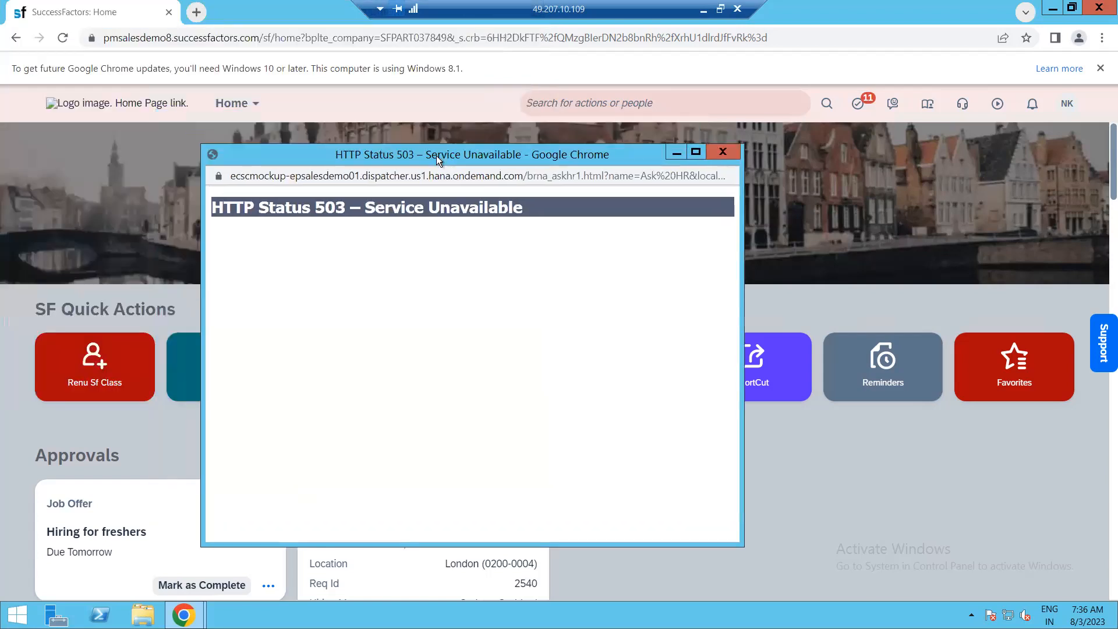
pyautogui.click(721, 152)
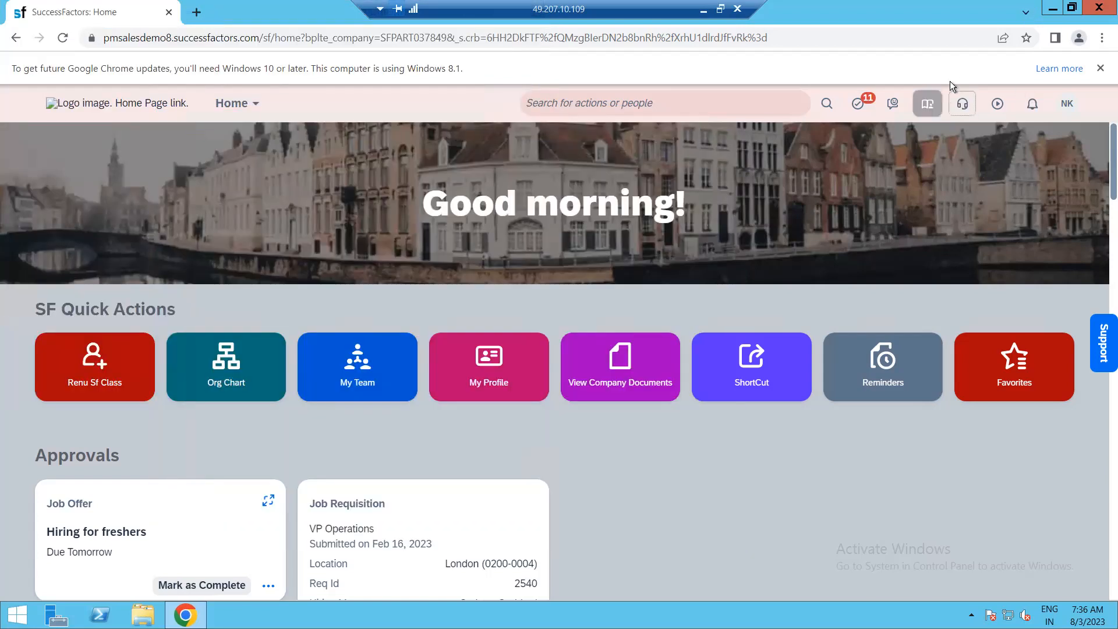
pyautogui.click(962, 109)
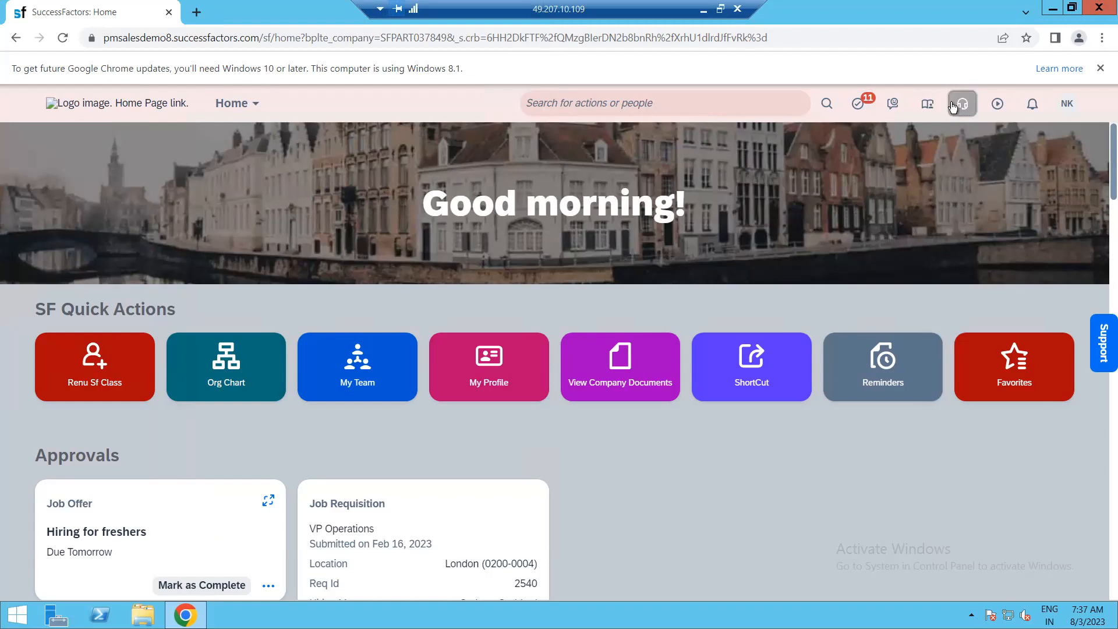
# Look at the Record "Show Me" Video window and the Notifications panel, closing each one
pyautogui.click(997, 104)
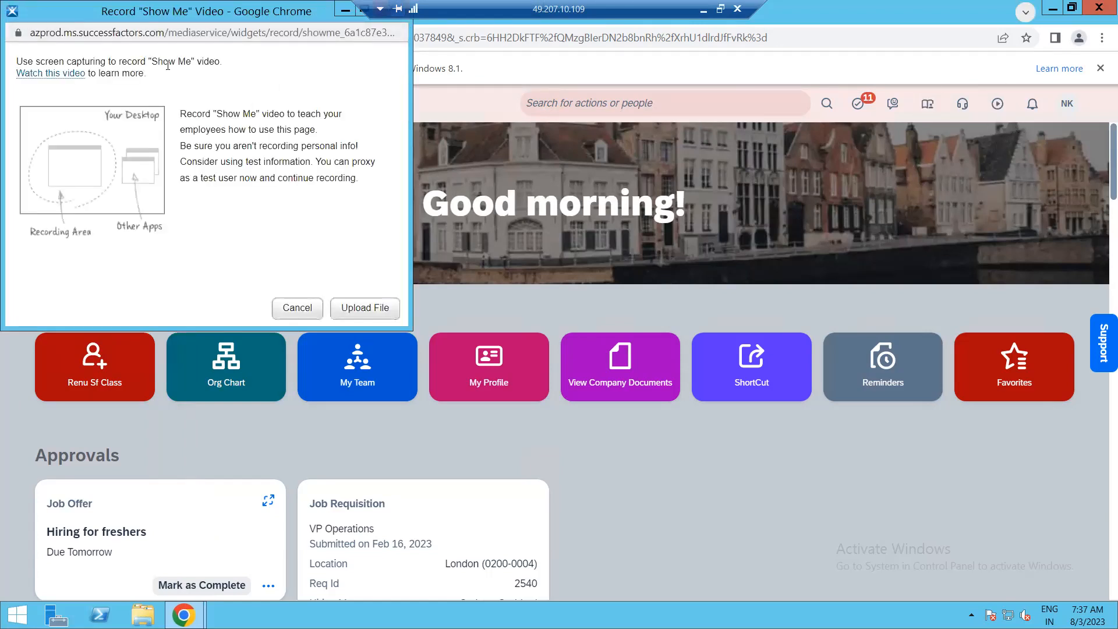
pyautogui.moveTo(282, 12); pyautogui.dragTo(506, 75)
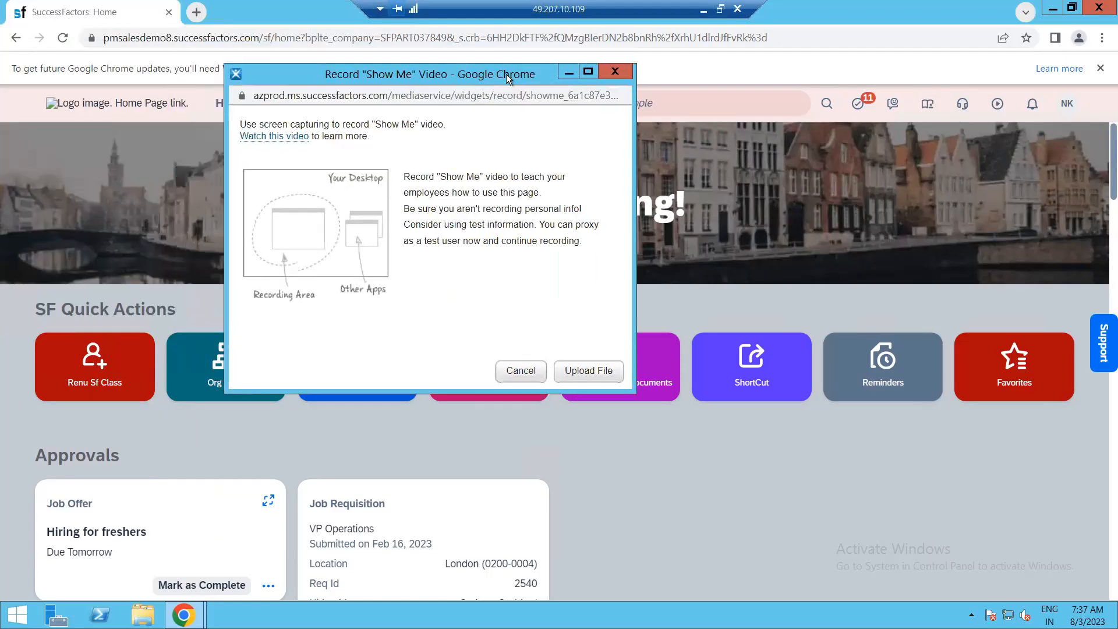
pyautogui.click(603, 72)
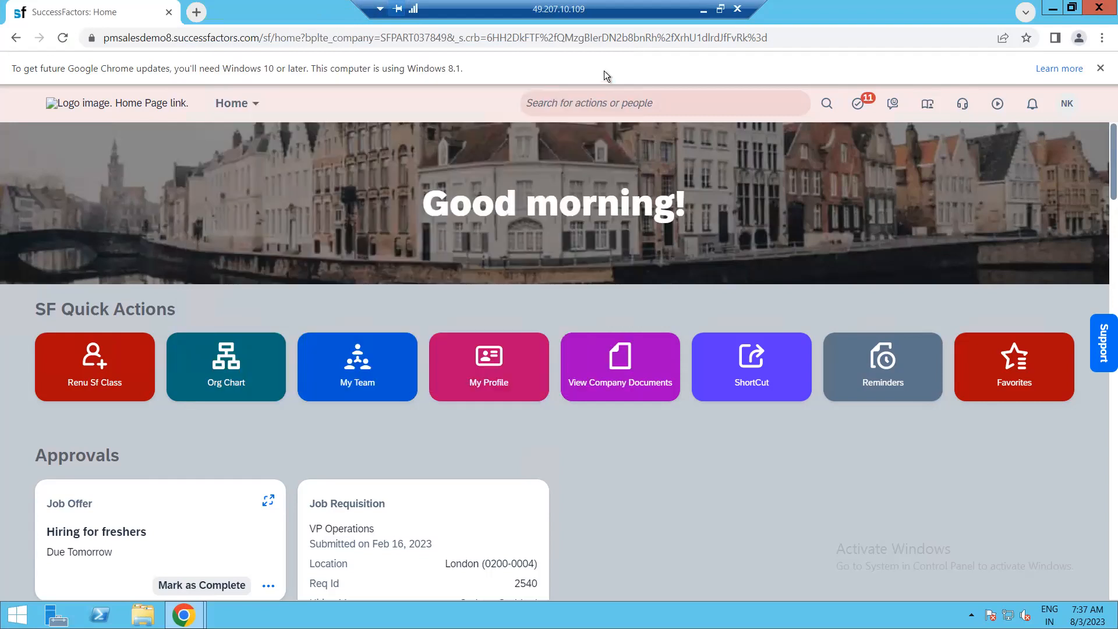
pyautogui.click(1026, 109)
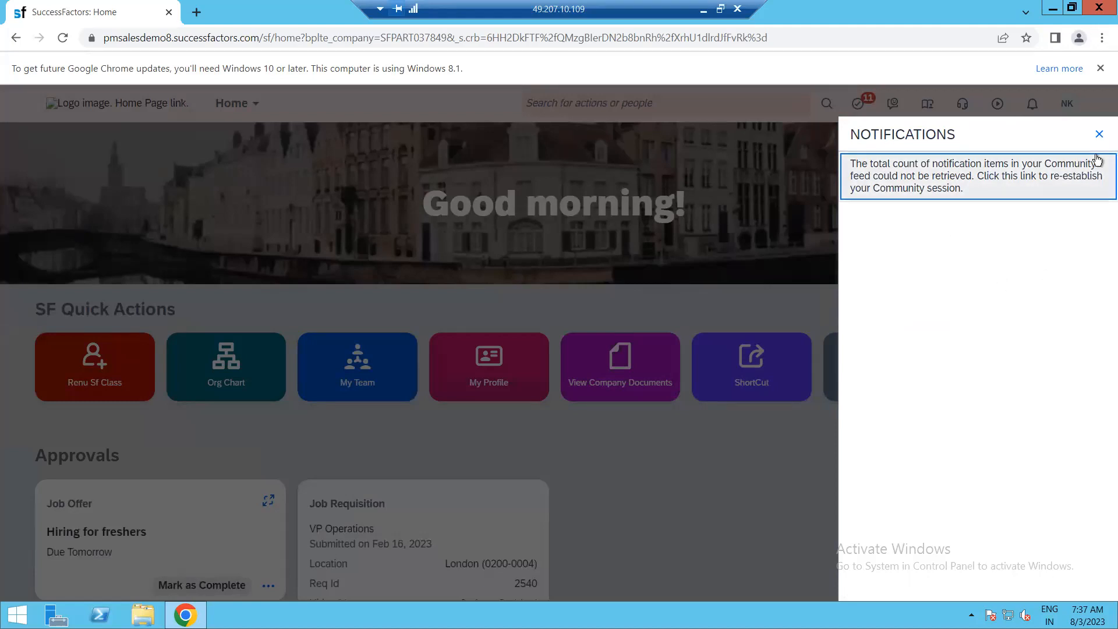
pyautogui.click(1099, 134)
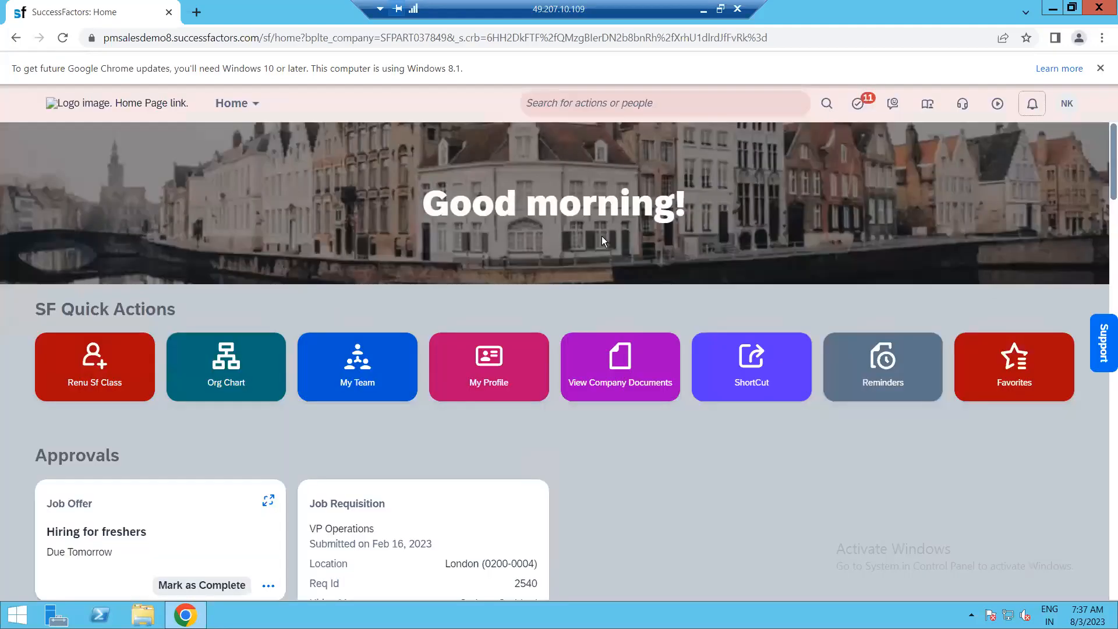
# Point out the logged-in user's name and e-mail in the account menu, and look over the home page's Approvals section
pyautogui.click(1067, 116)
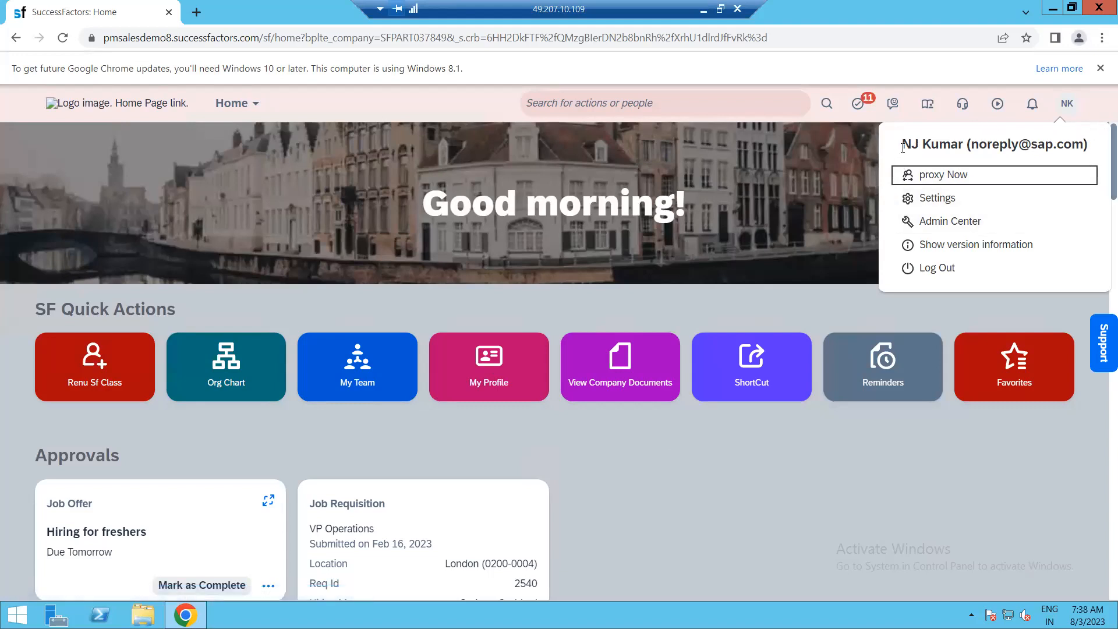
pyautogui.moveTo(902, 143); pyautogui.dragTo(1099, 143)
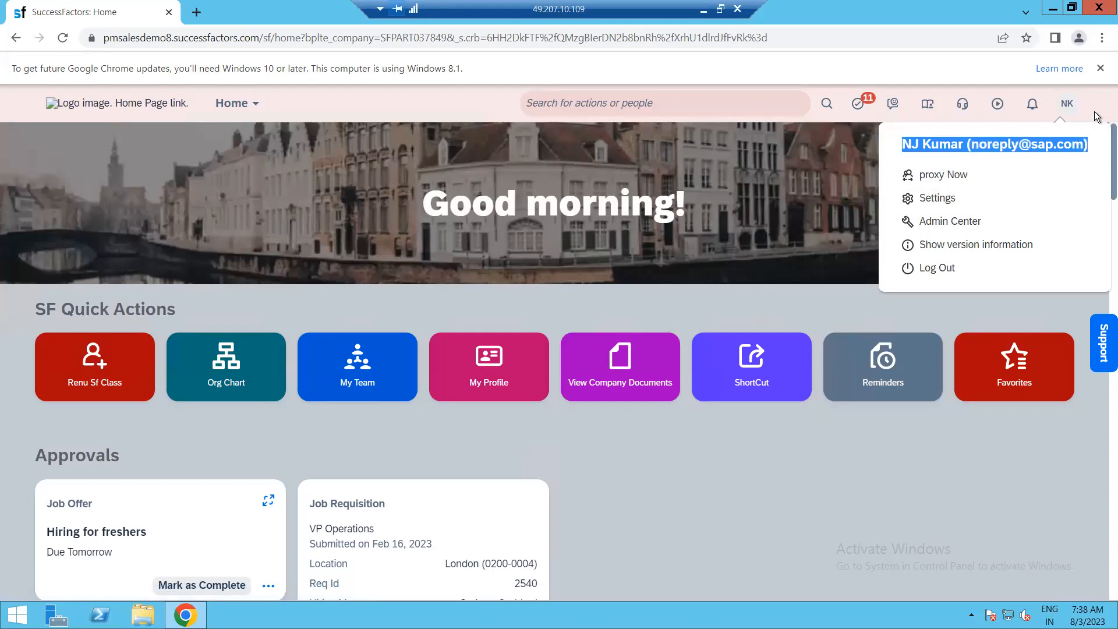
pyautogui.click(1102, 146)
pyautogui.moveTo(968, 144); pyautogui.dragTo(937, 164)
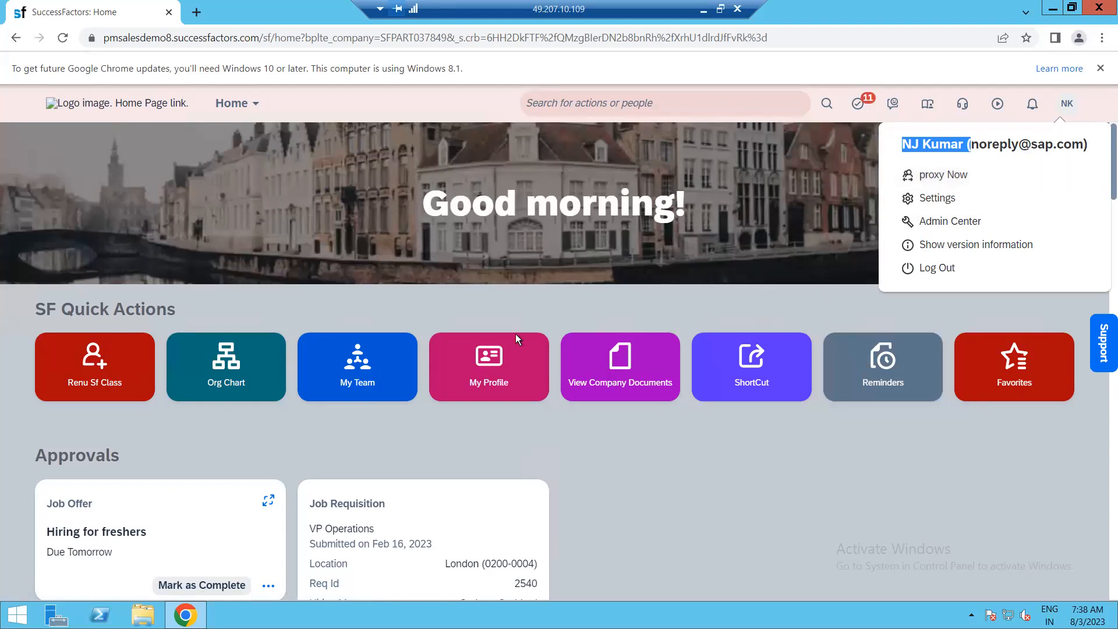
pyautogui.scroll(-1, 628, 480)
pyautogui.scroll(1, 628, 480)
pyautogui.scroll(-1, 763, 430)
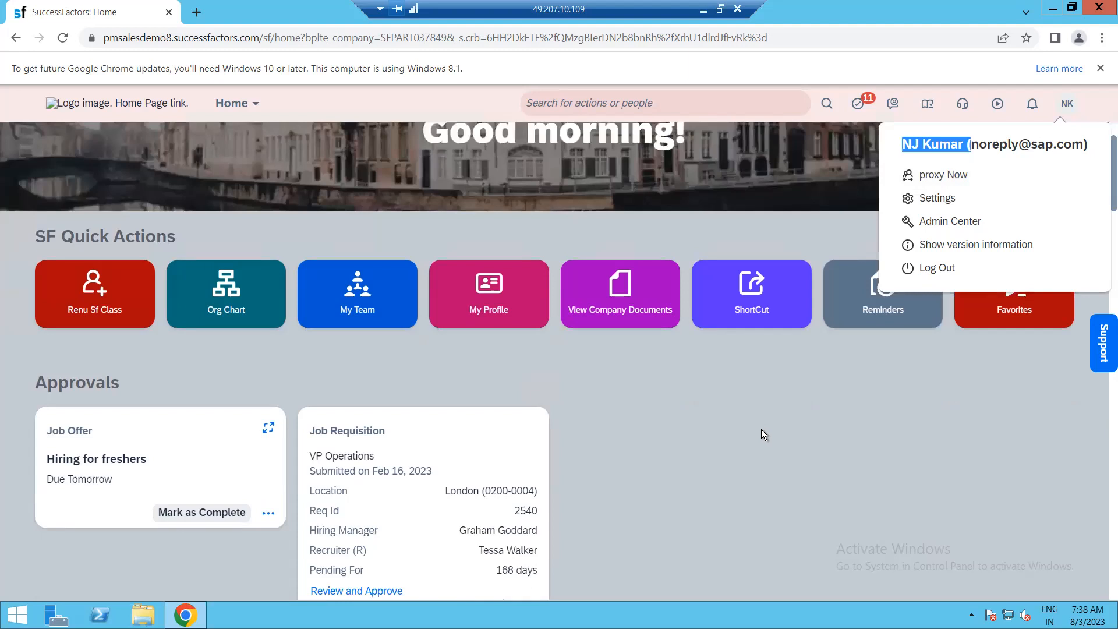
pyautogui.scroll(-2, 763, 434)
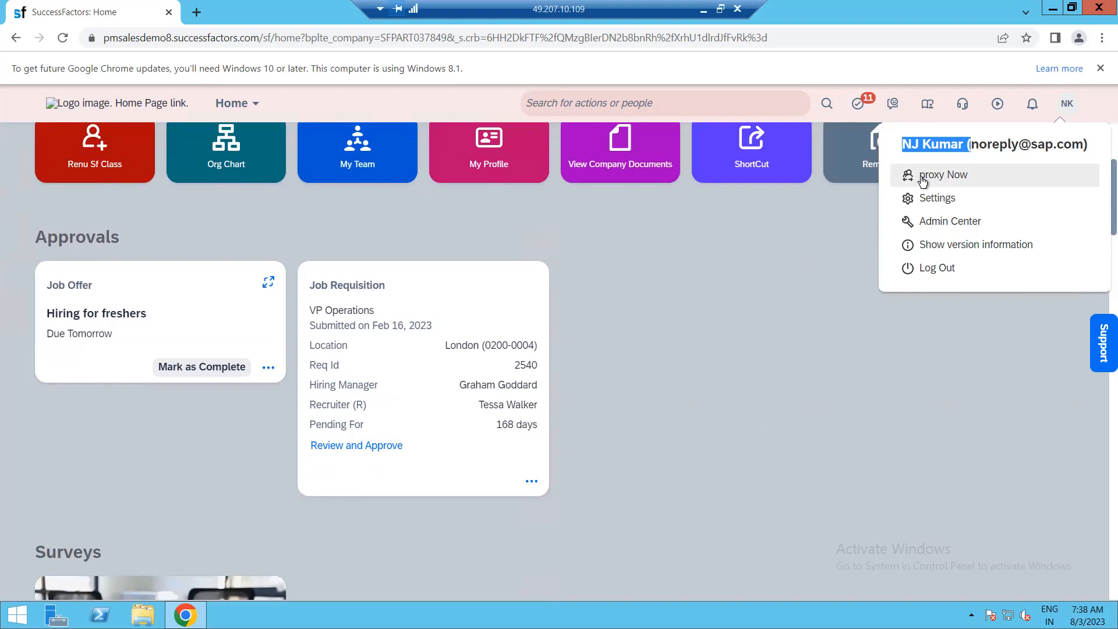
# Open the account Settings and review the Password section's fields and password rules
pyautogui.click(921, 198)
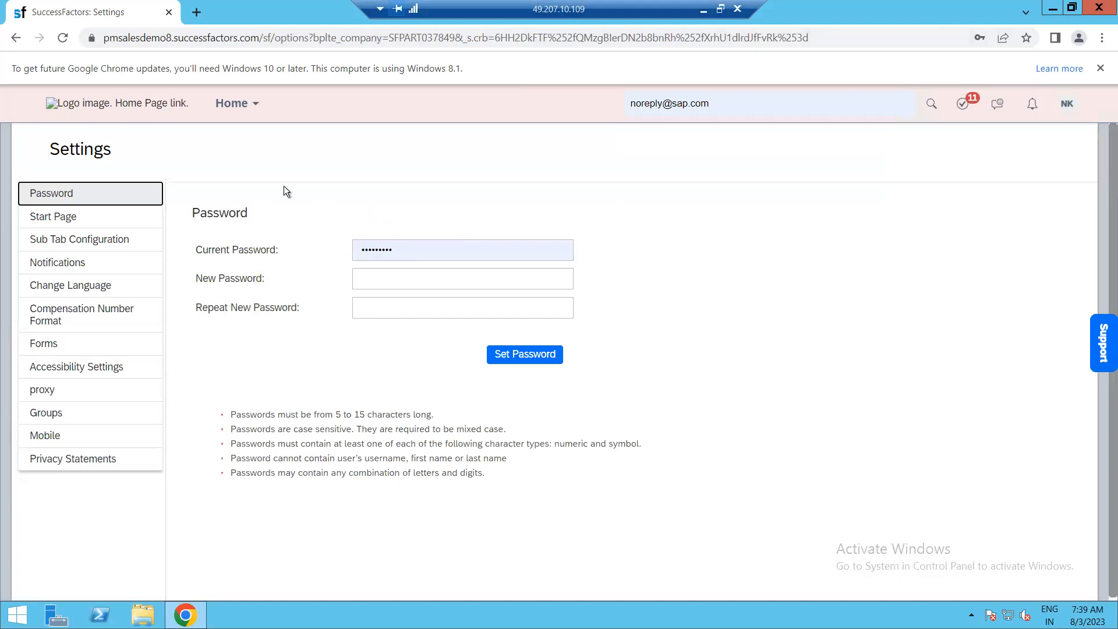
pyautogui.moveTo(187, 246); pyautogui.dragTo(276, 248)
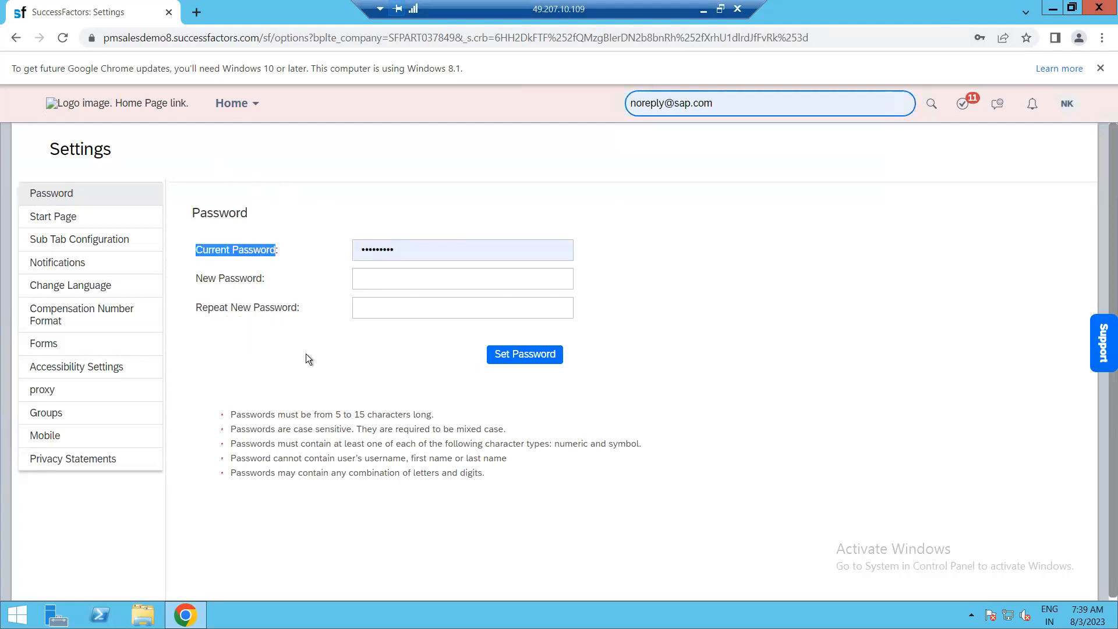
pyautogui.click(327, 369)
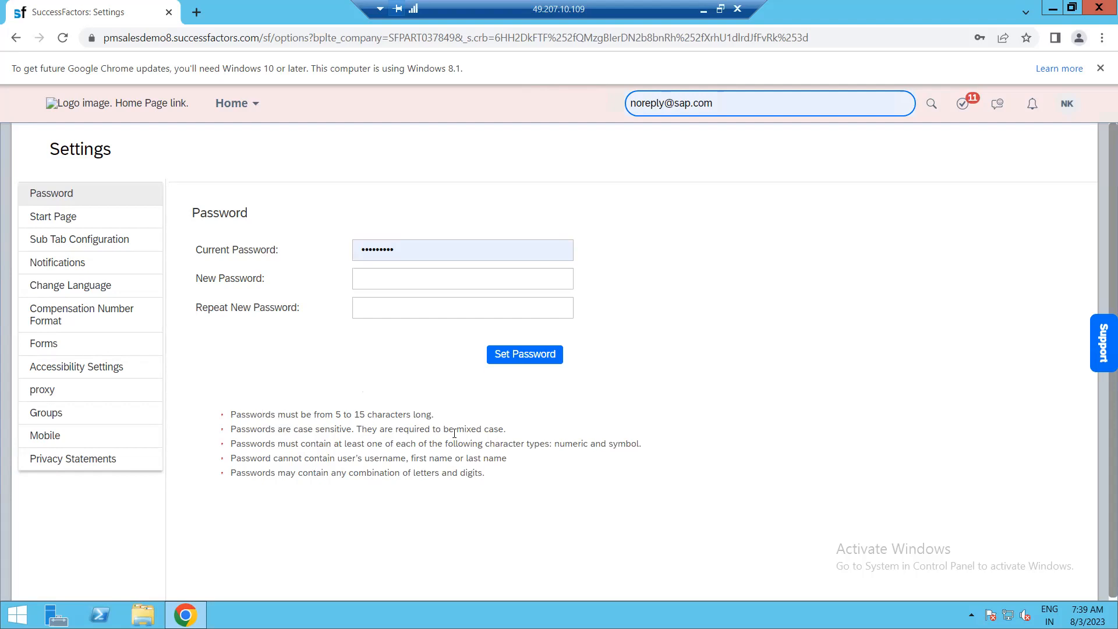
pyautogui.moveTo(454, 432); pyautogui.dragTo(548, 491)
pyautogui.click(547, 494)
# Open the Start Page settings and duplicate the browser tab, resubmitting the form data and taking the duplicate to the Home page
pyautogui.click(83, 219)
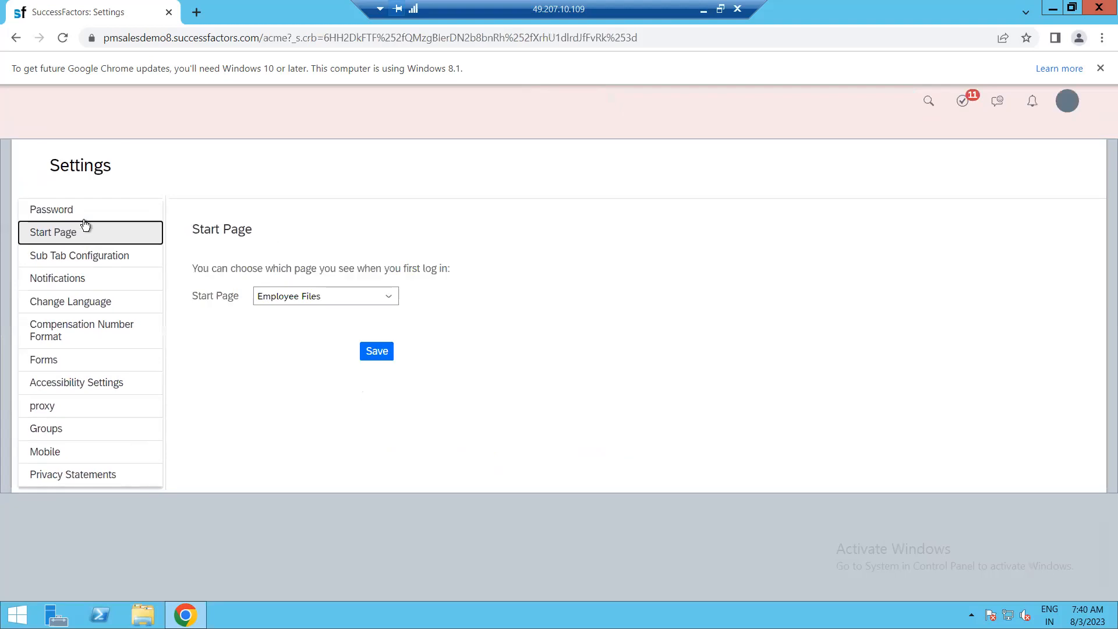
pyautogui.rightClick(145, 8)
pyautogui.click(211, 114)
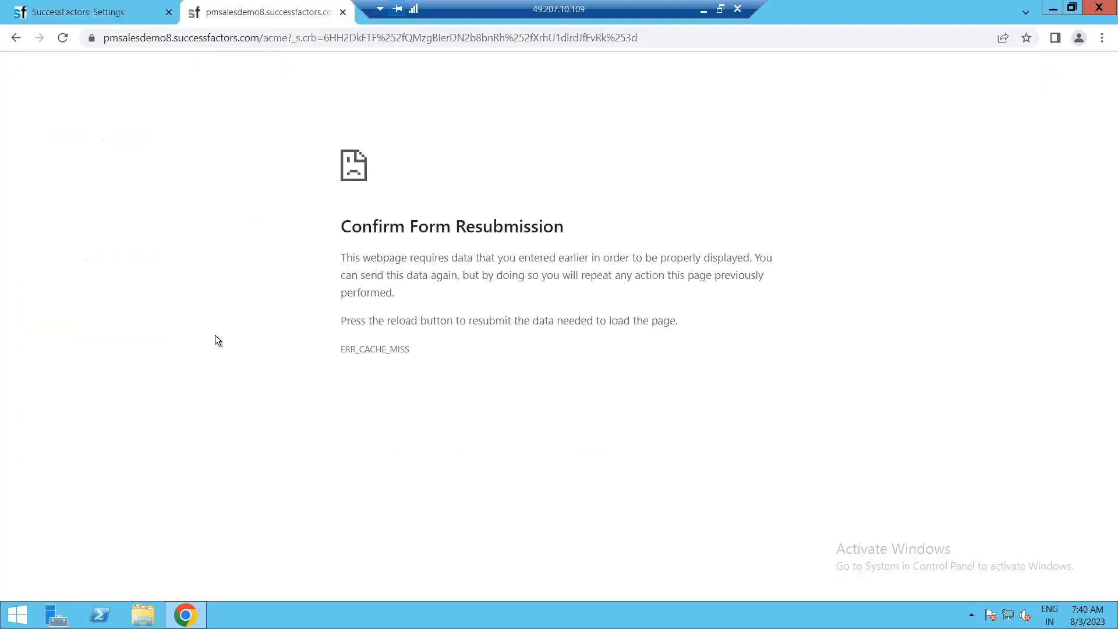
pyautogui.click(62, 37)
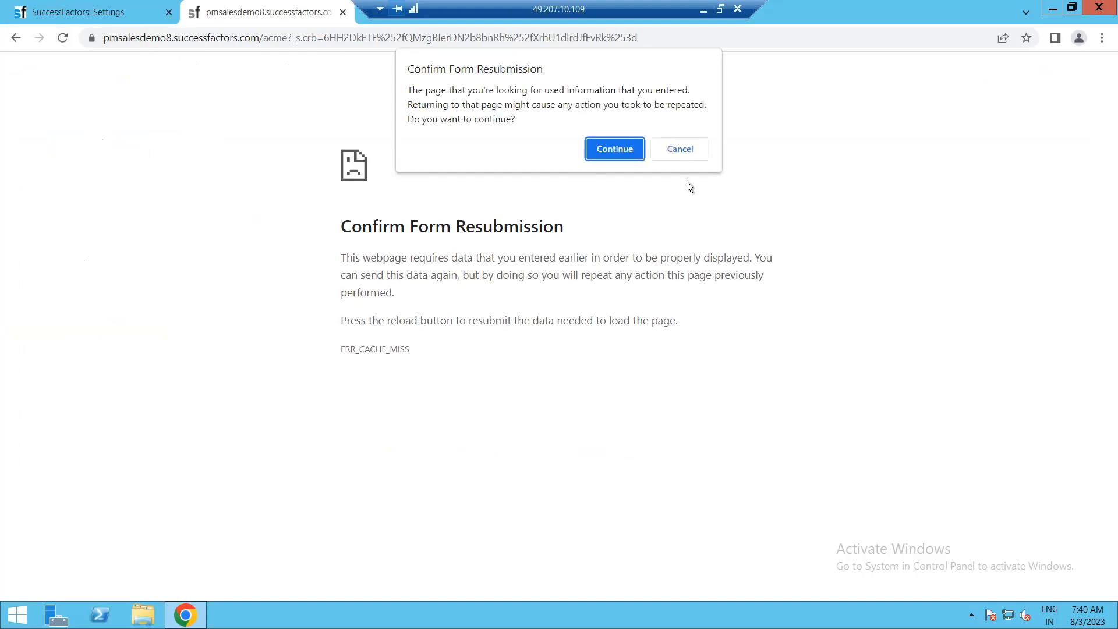
pyautogui.click(618, 153)
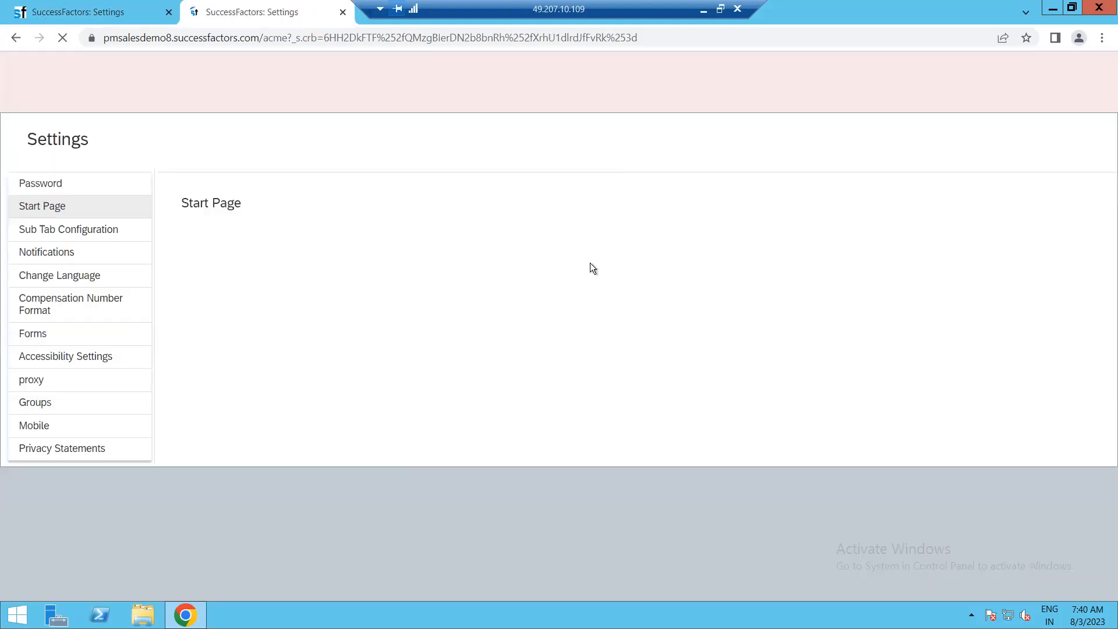
pyautogui.click(236, 71)
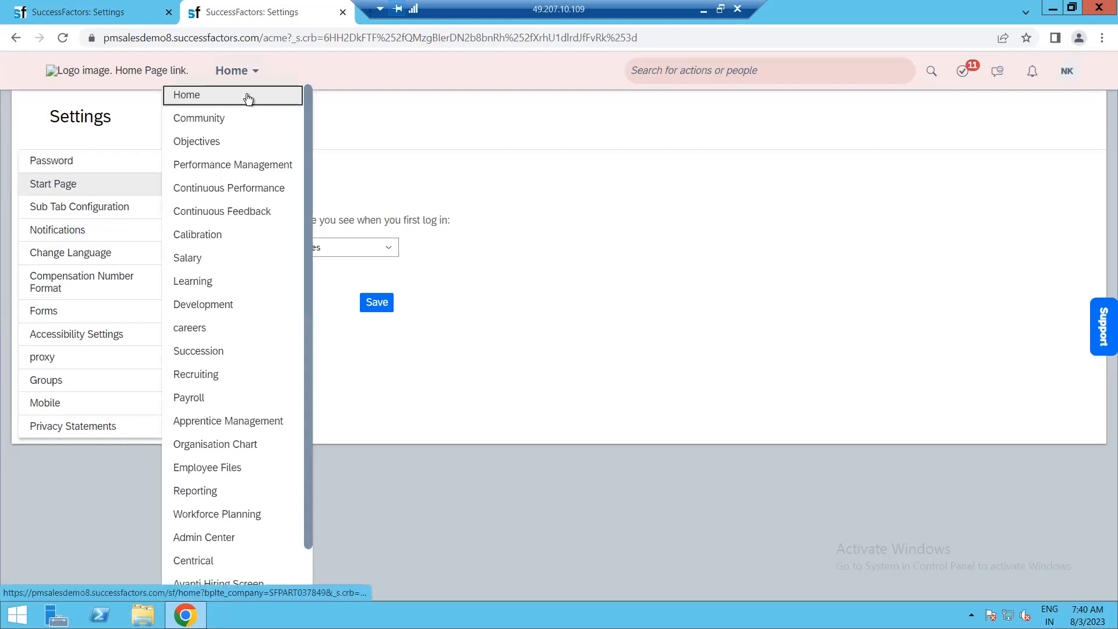
pyautogui.click(249, 99)
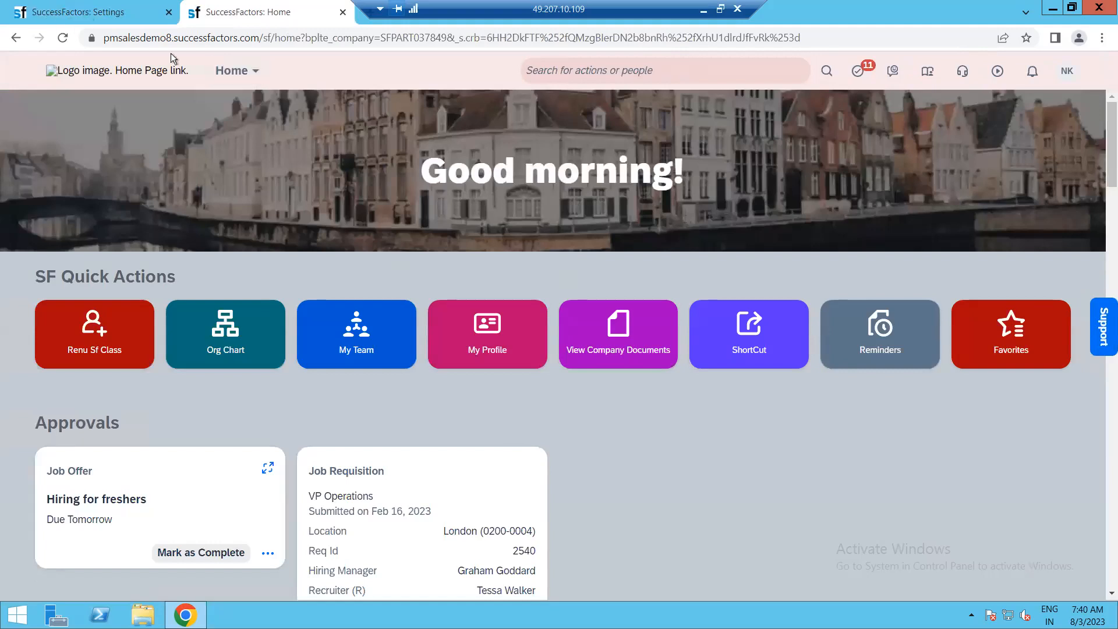
# Compare the Home tab with the Start Page settings and open the list of available start pages
pyautogui.click(135, 14)
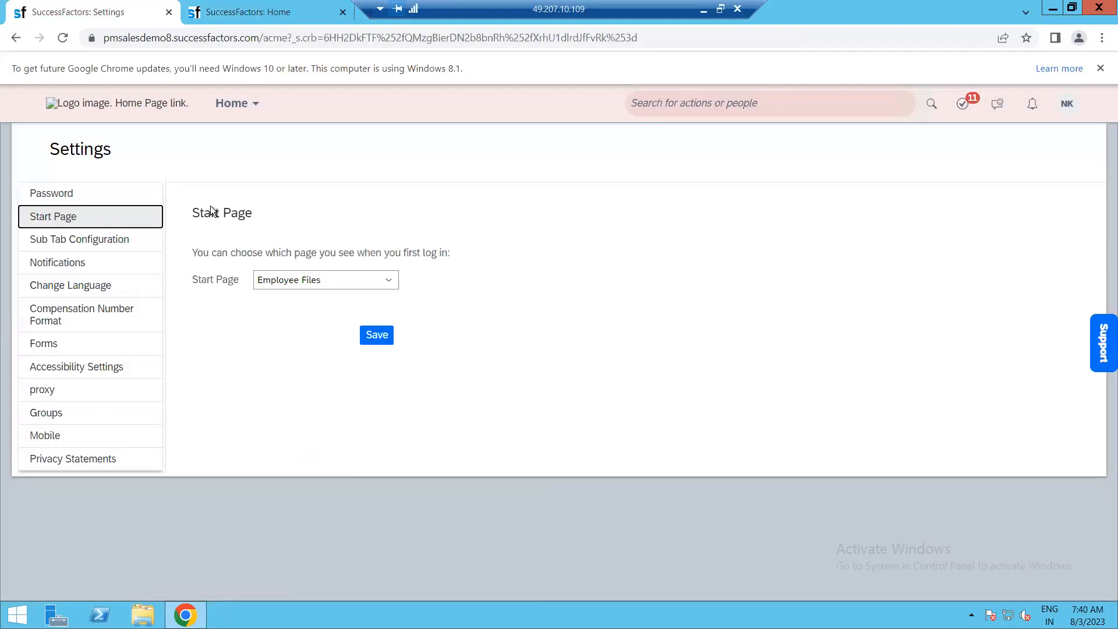
pyautogui.click(390, 285)
pyautogui.click(175, 12)
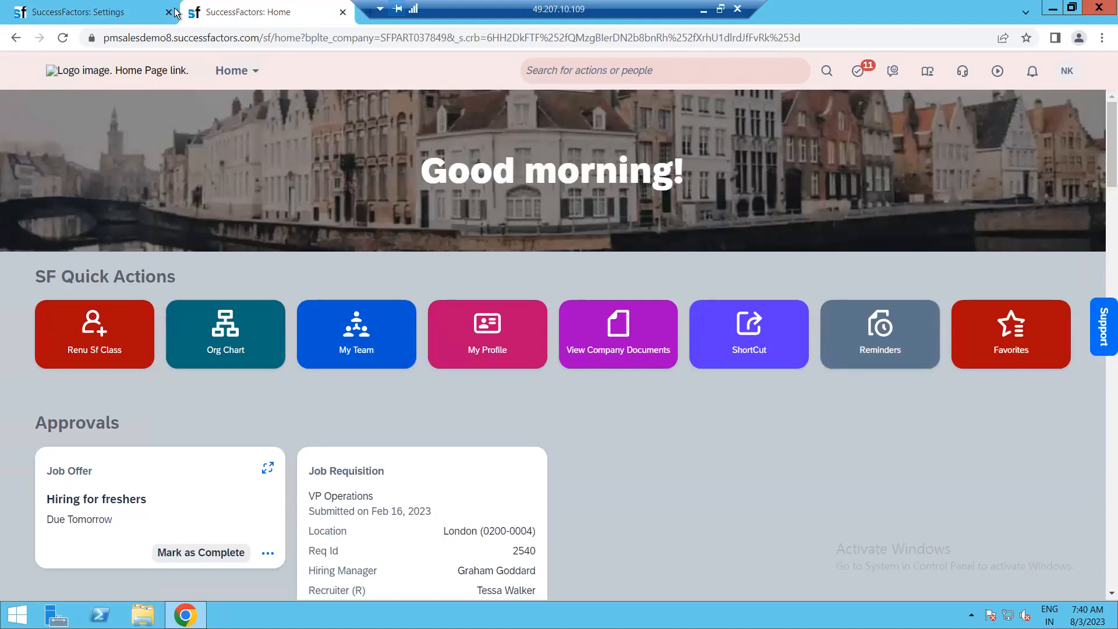
pyautogui.click(84, 10)
pyautogui.click(374, 284)
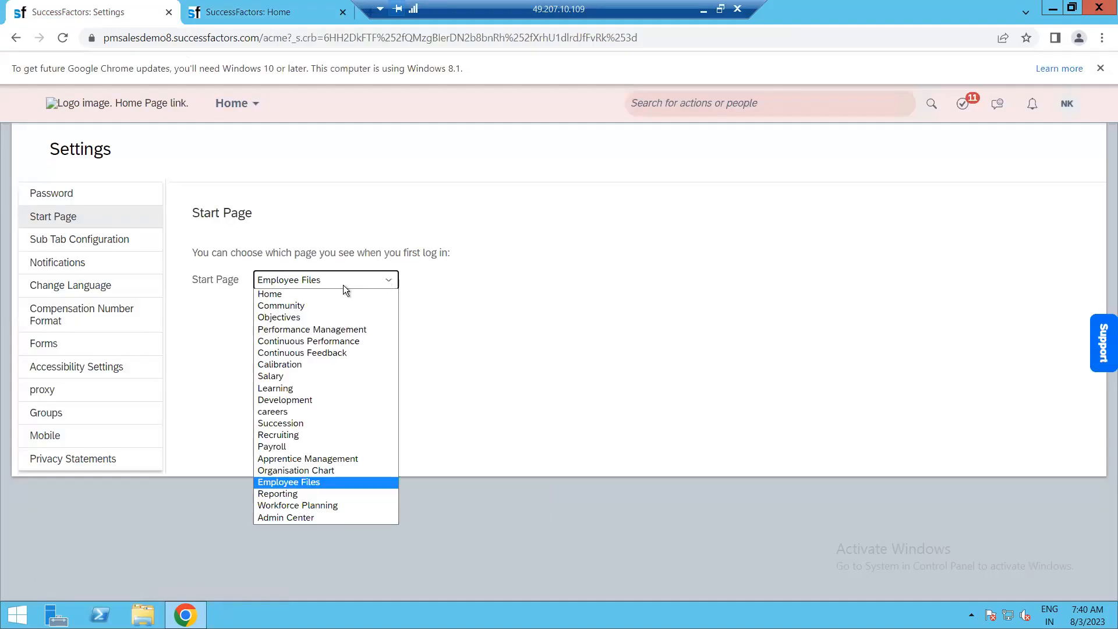
# Set the Start Page to careers and save the change
pyautogui.click(313, 415)
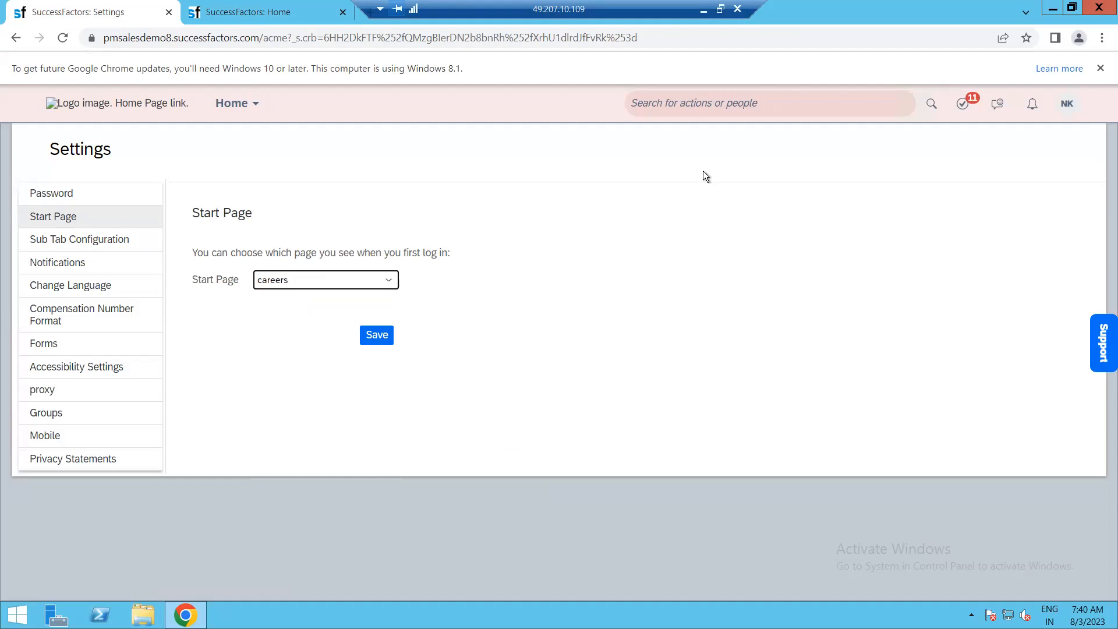
pyautogui.click(379, 341)
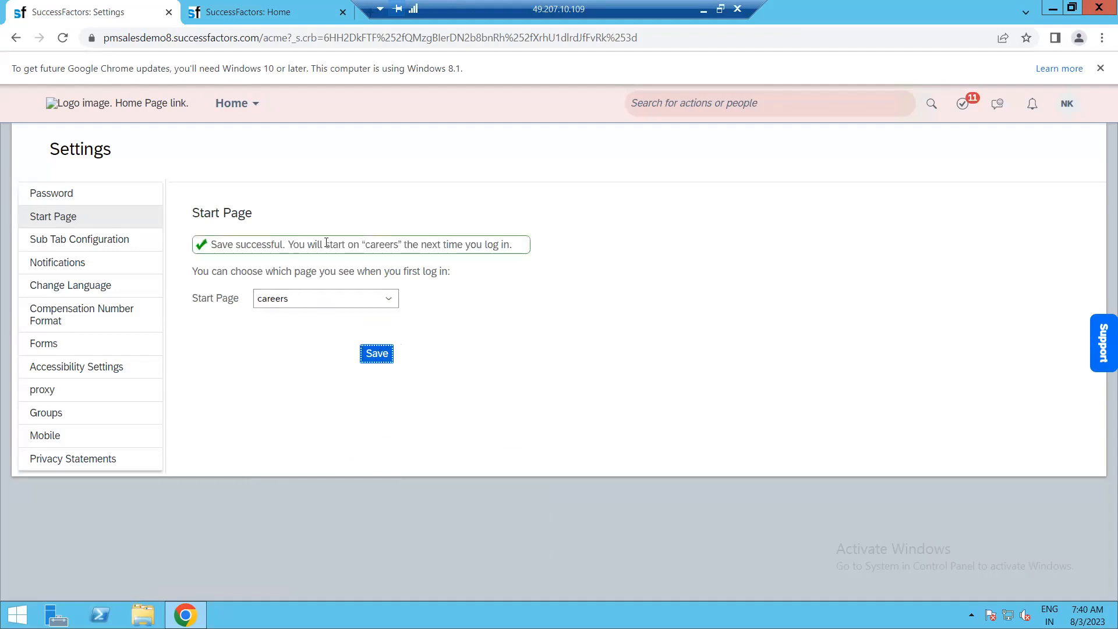
# Compare the saved Start Page setting with the Home tab and look over the list of available start pages
pyautogui.click(247, 12)
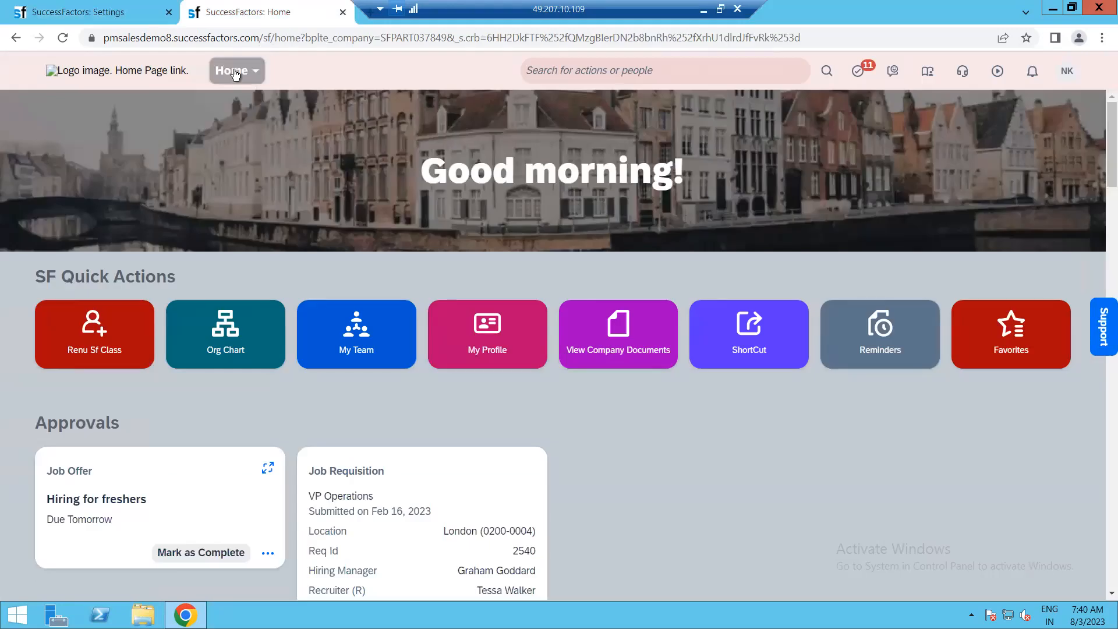
pyautogui.click(82, 12)
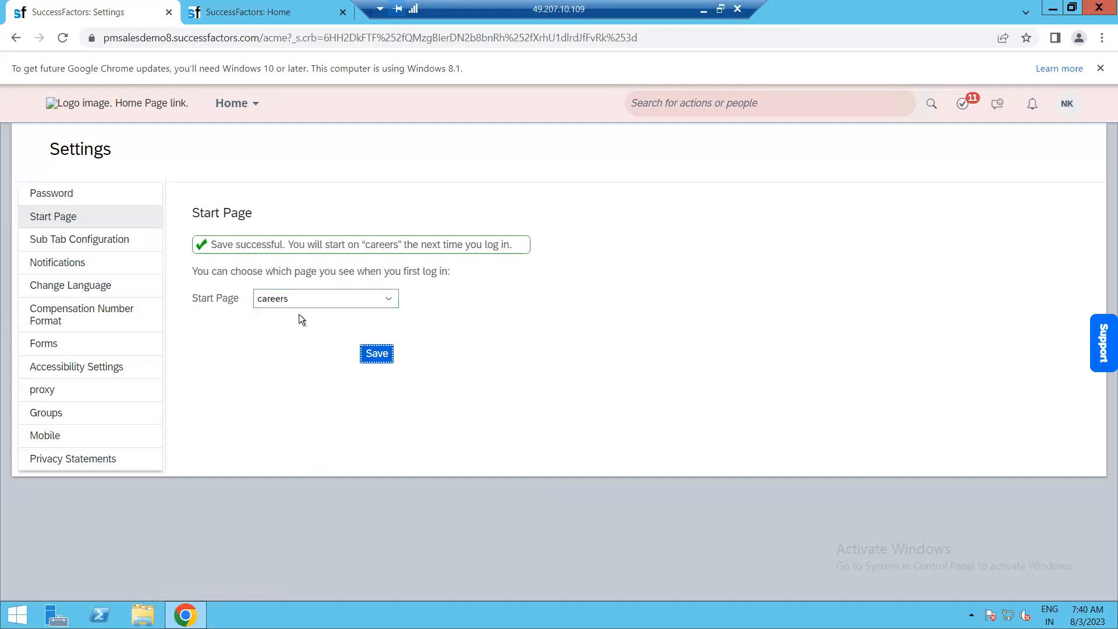
pyautogui.click(260, 12)
pyautogui.click(383, 301)
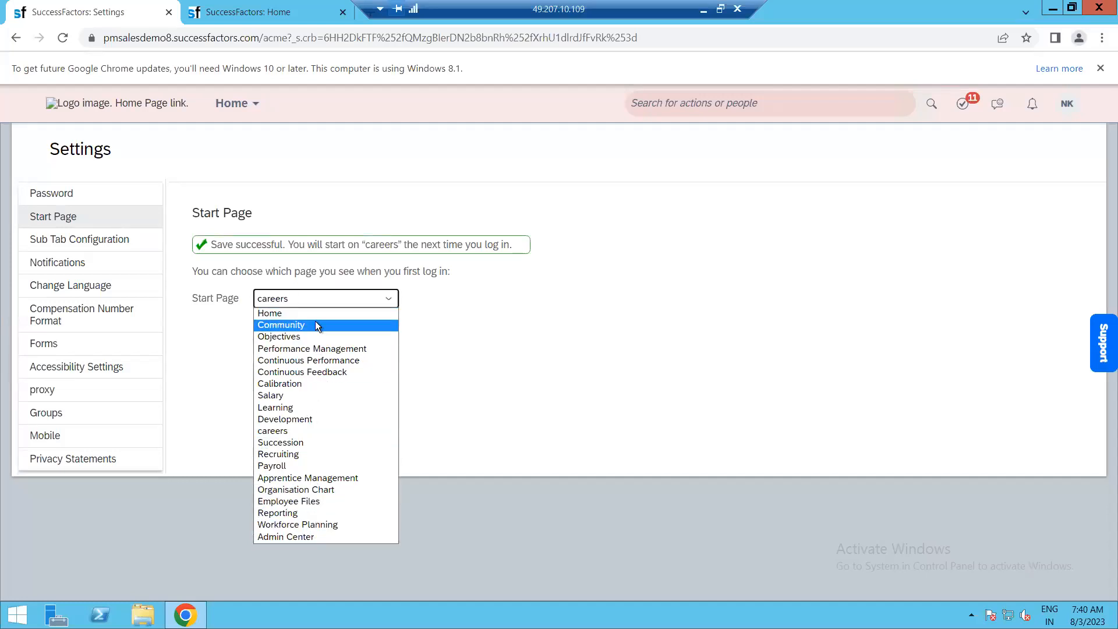
pyautogui.click(439, 328)
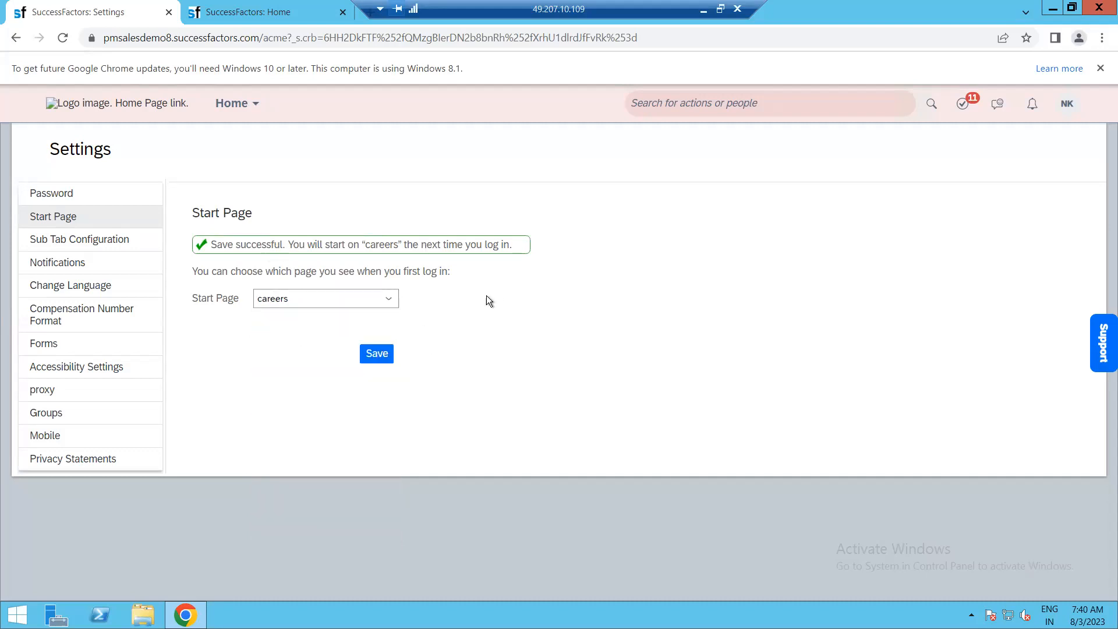
pyautogui.click(258, 12)
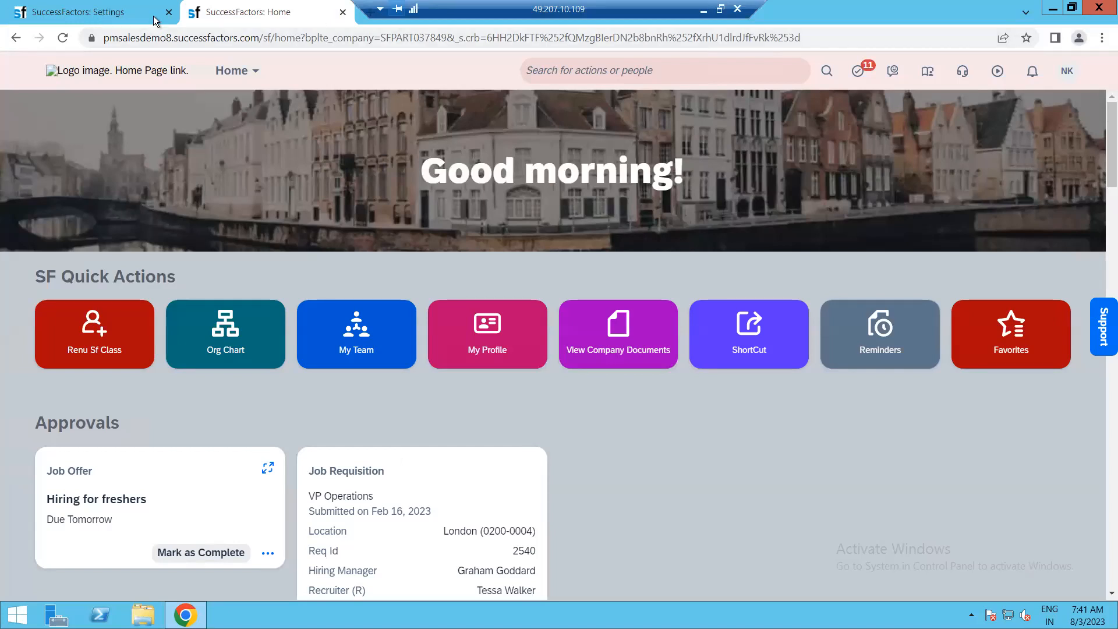
# Close the Home browser tab and duplicate the Settings tab, resubmitting the form data
pyautogui.click(343, 12)
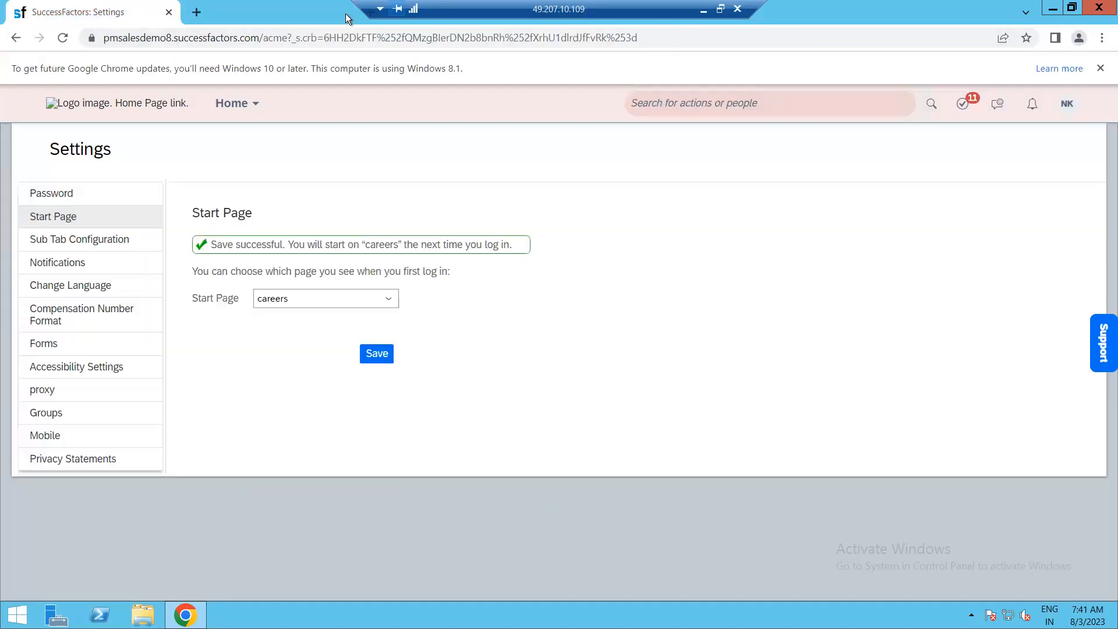
pyautogui.rightClick(115, 12)
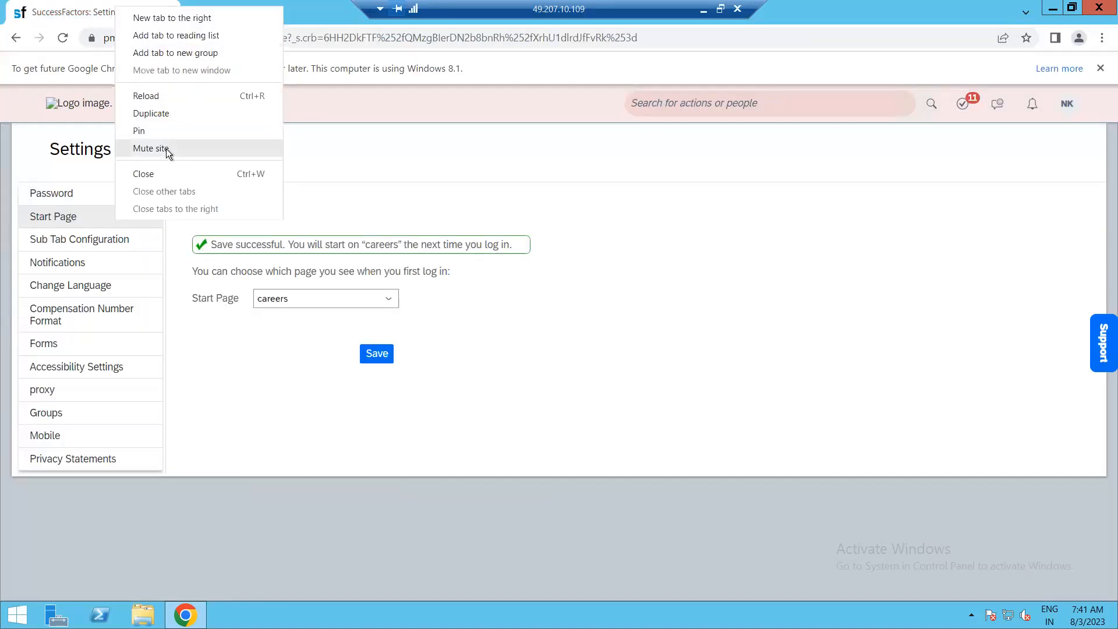
pyautogui.click(174, 113)
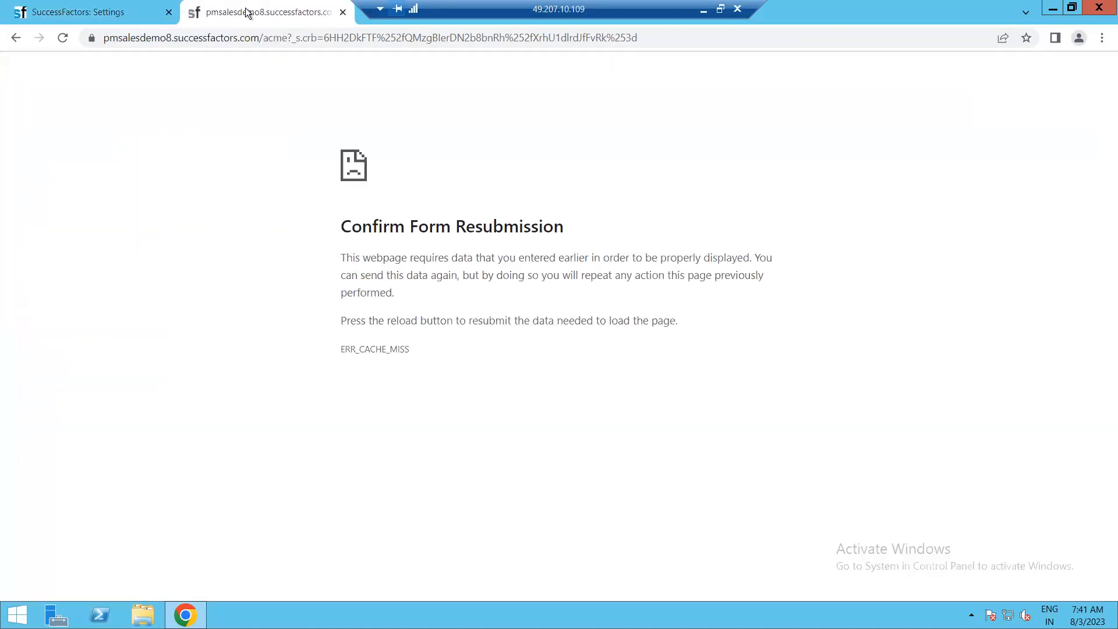
pyautogui.click(66, 42)
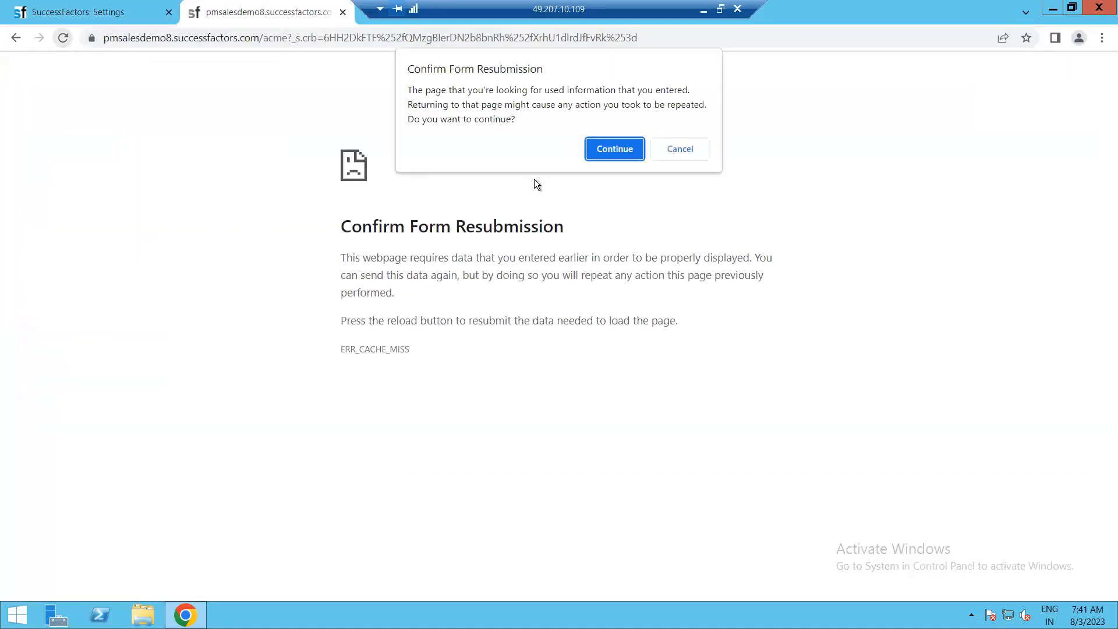
pyautogui.click(618, 150)
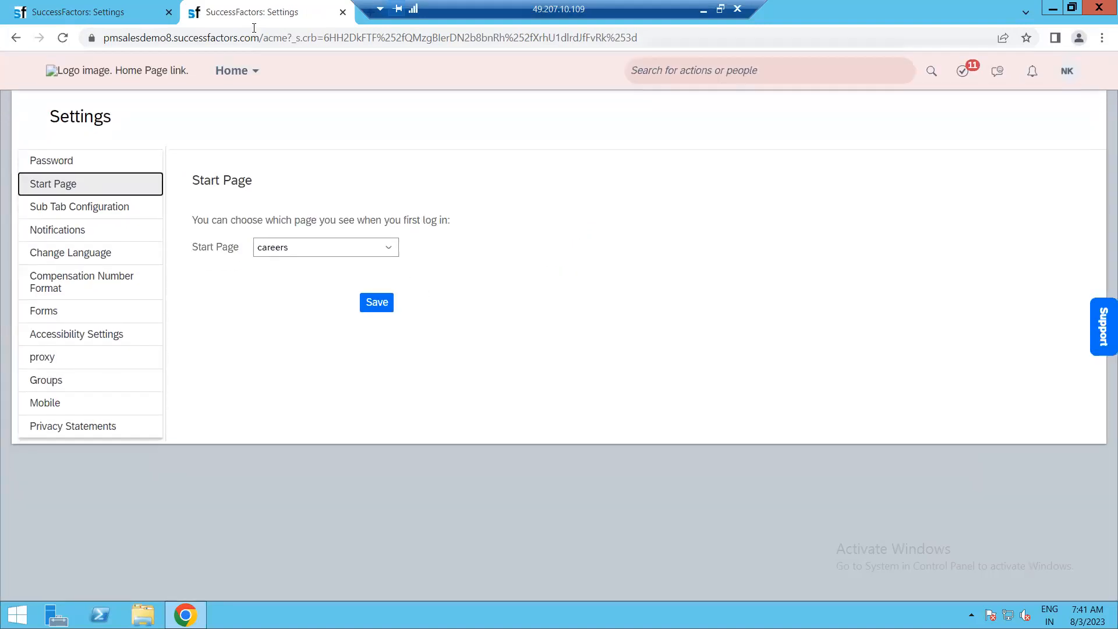
# Close all browser tabs, reopen Chrome and log in to the SuccessFactors demo instance again
pyautogui.click(169, 12)
pyautogui.click(169, 12)
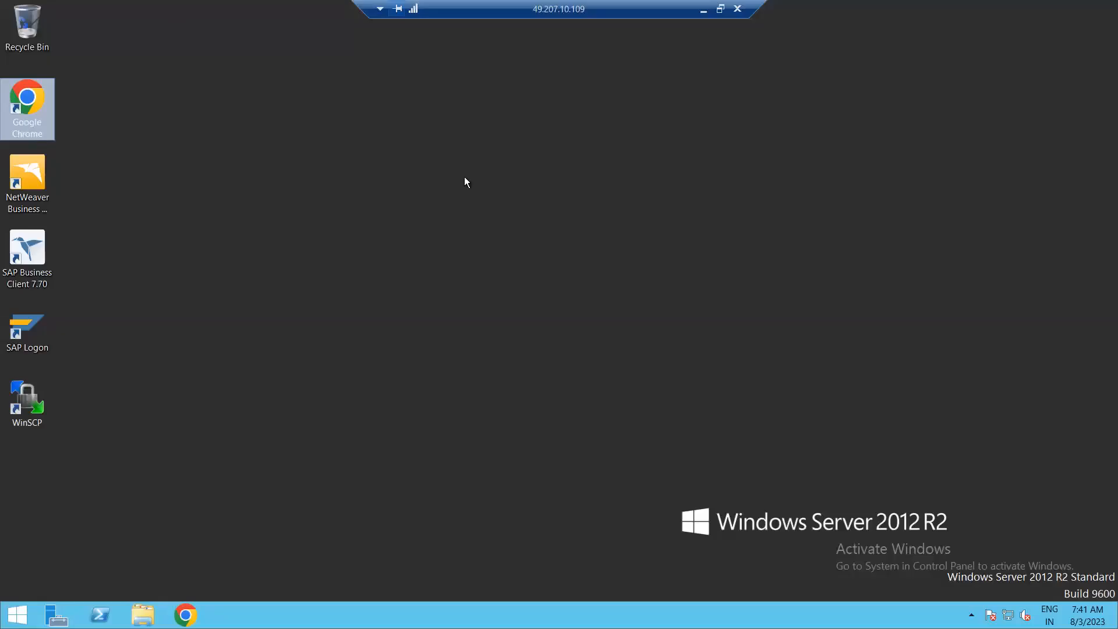
pyautogui.doubleClick(38, 111)
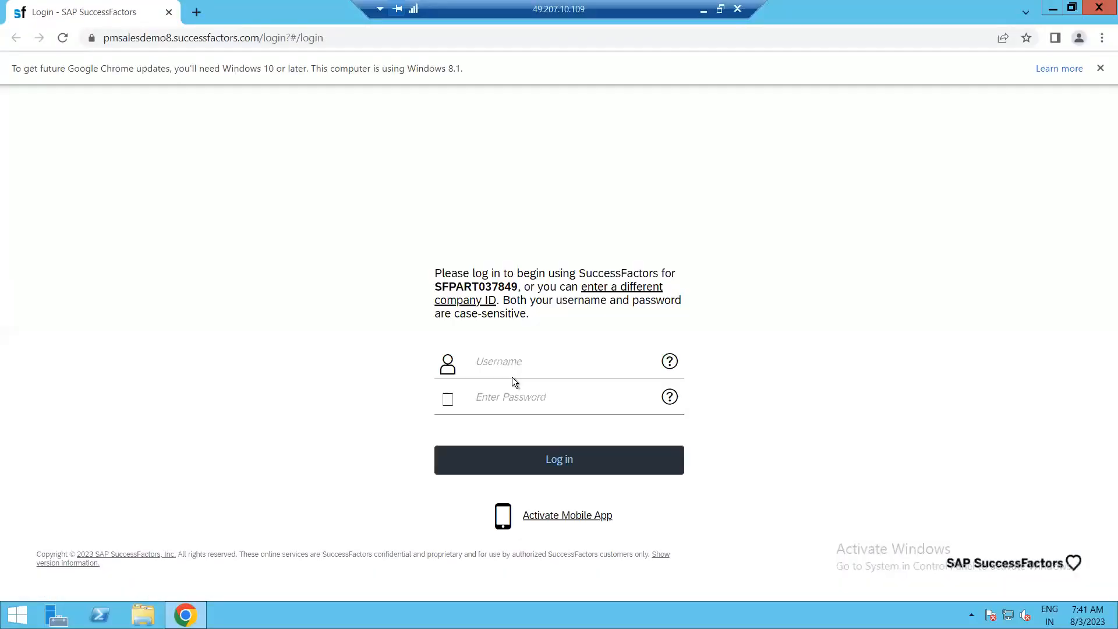
pyautogui.click(581, 457)
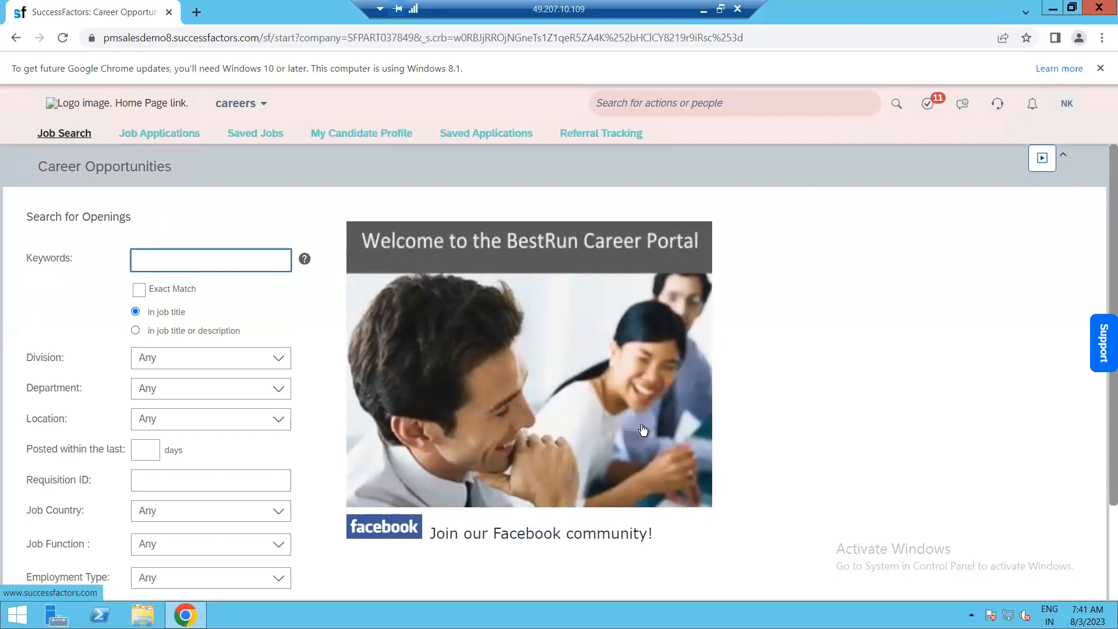
# Look over the Career Opportunities start page and the list of modules
pyautogui.scroll(-1, 647, 429)
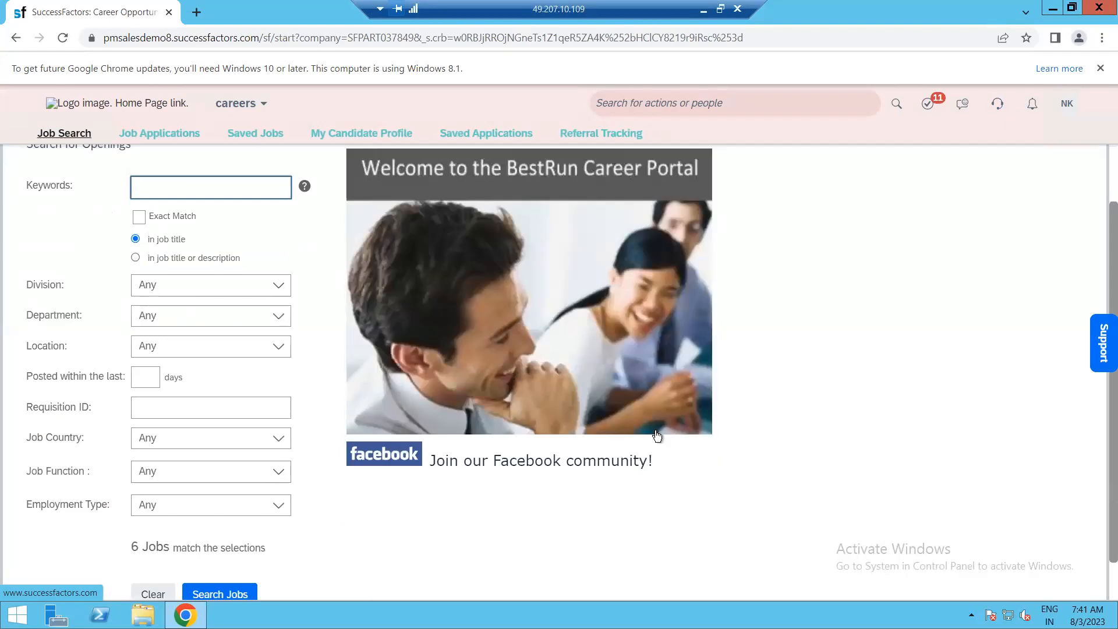
pyautogui.scroll(1, 755, 455)
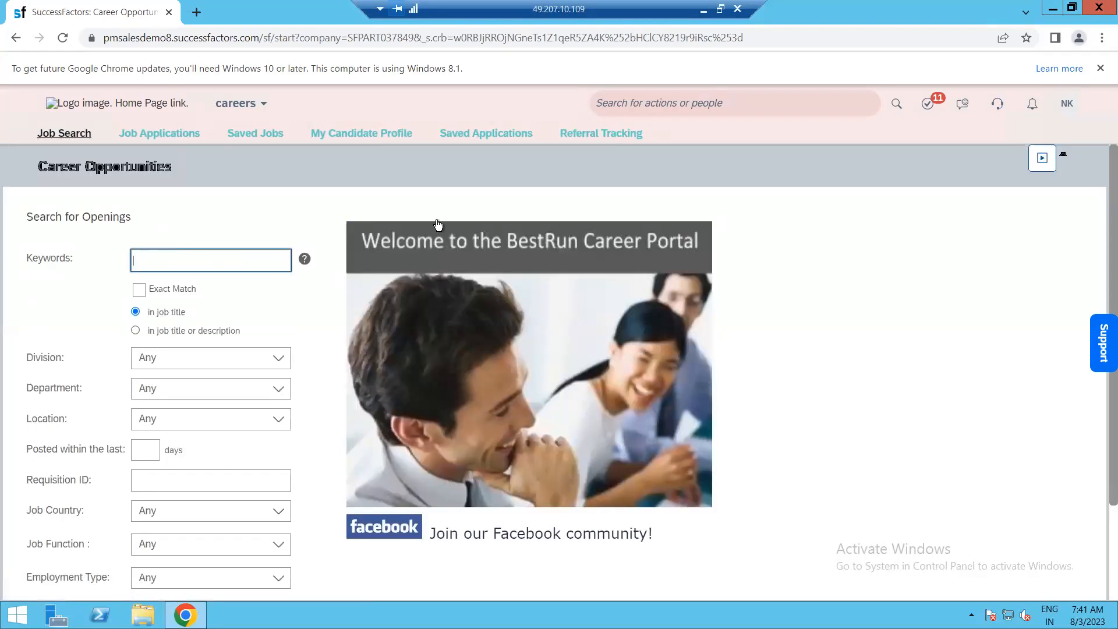
pyautogui.click(270, 109)
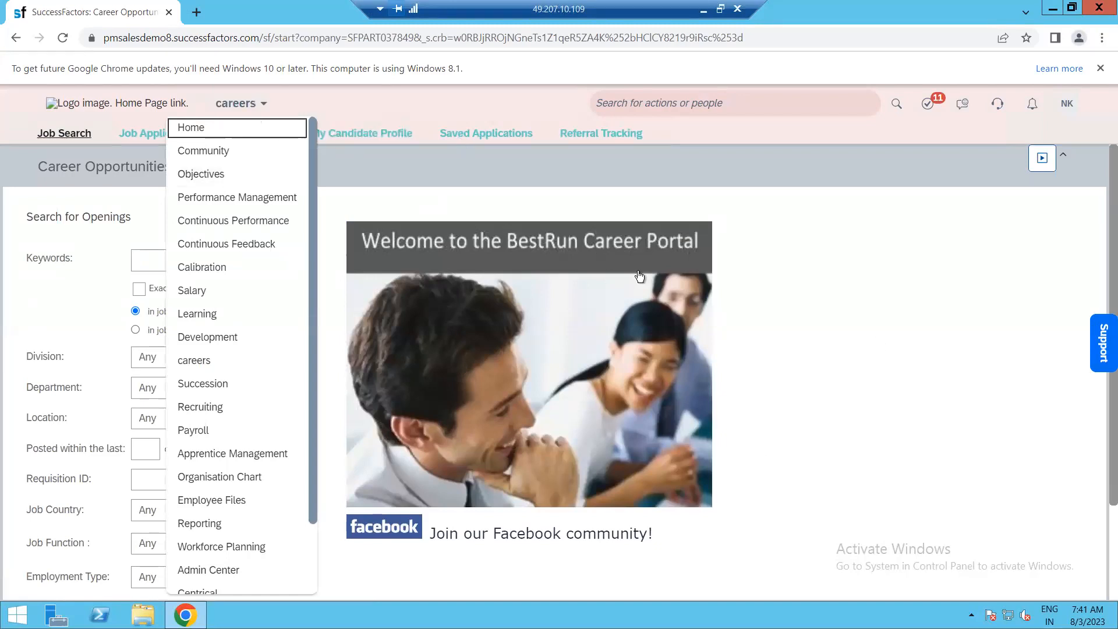
# Open the account Settings and move the remote connection bar clear of the browser tabs
pyautogui.click(1067, 105)
pyautogui.click(1011, 201)
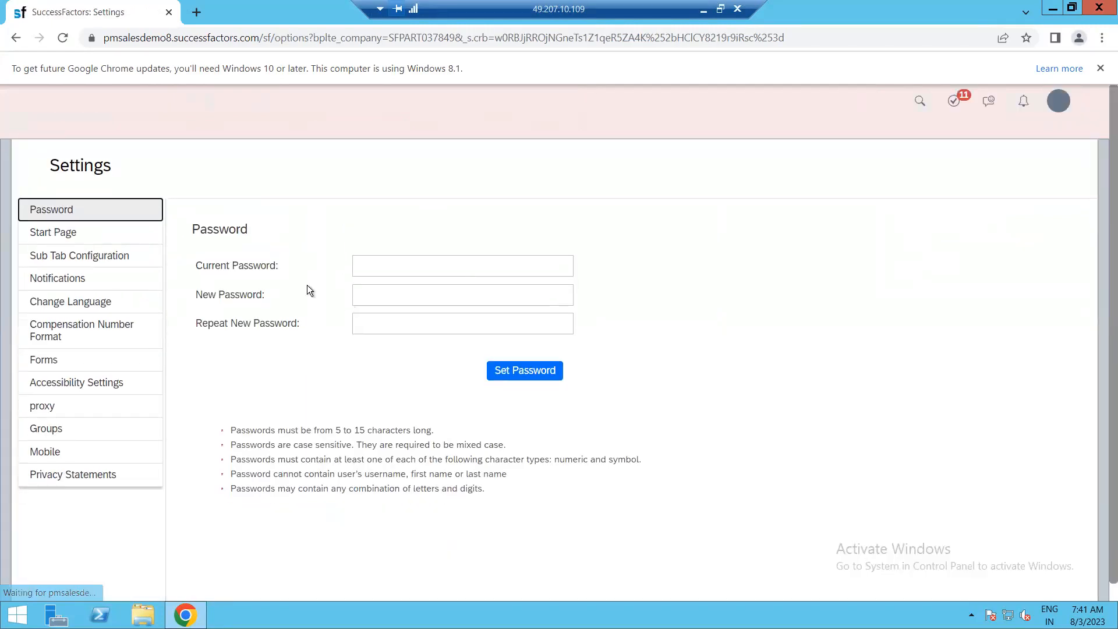
pyautogui.rightClick(135, 8)
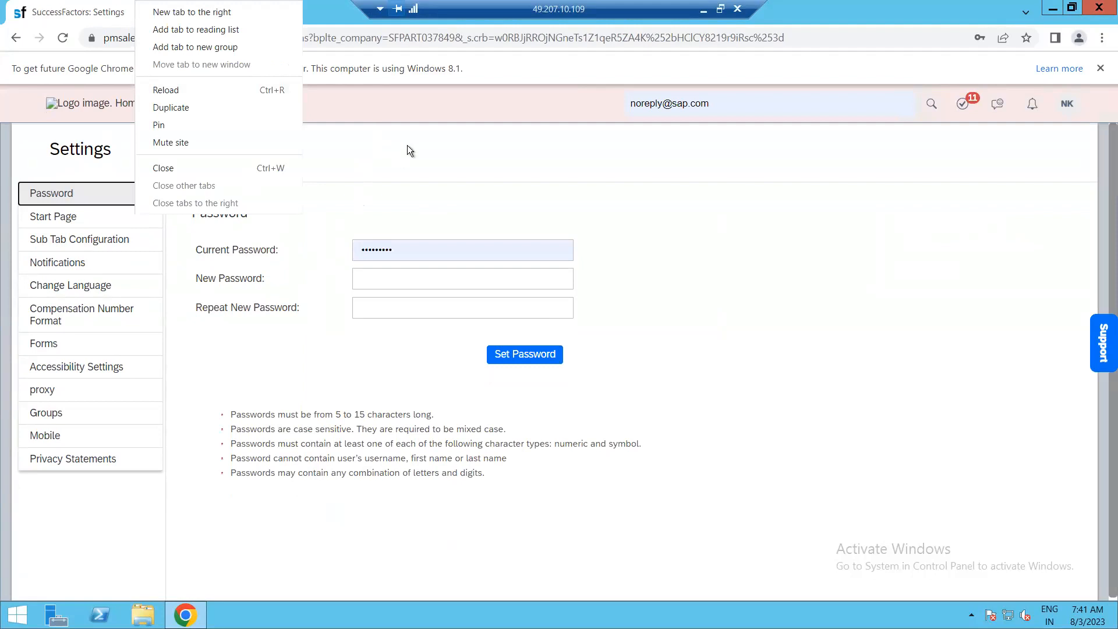
pyautogui.moveTo(512, 6); pyautogui.dragTo(753, 5)
pyautogui.click(417, 177)
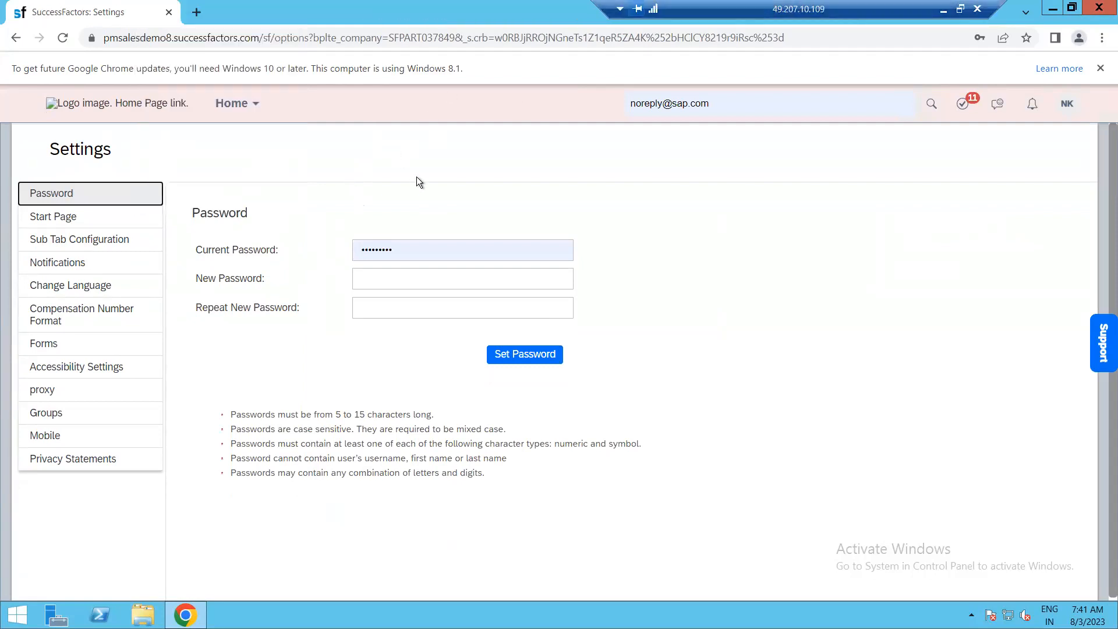
# Duplicate the Settings browser tab twice so that three Settings tabs are open
pyautogui.rightClick(84, 12)
pyautogui.click(152, 111)
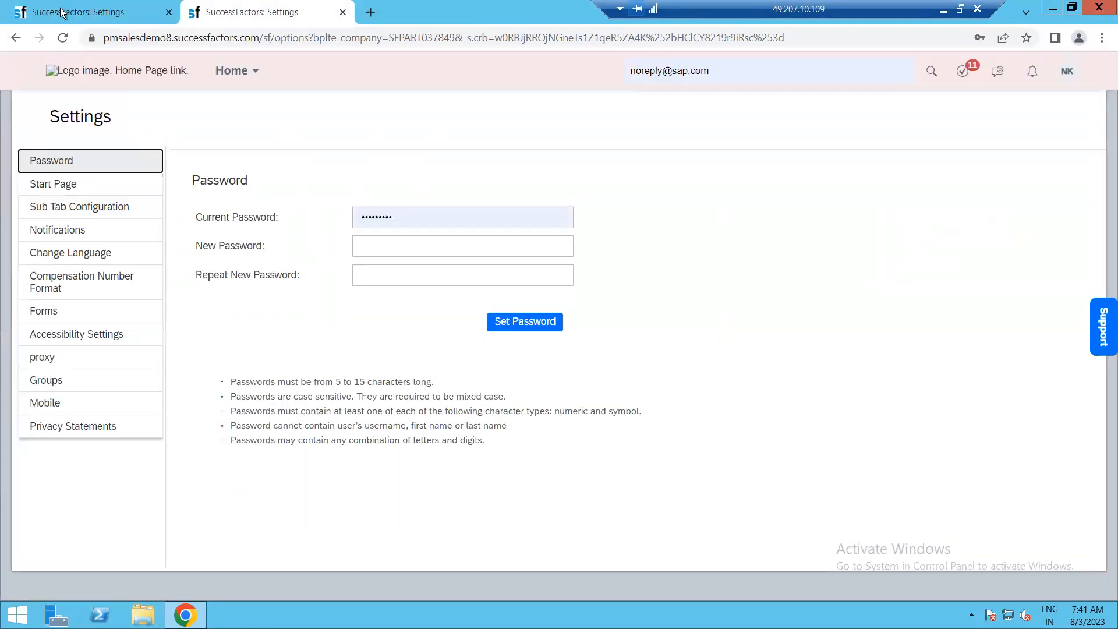
pyautogui.click(108, 11)
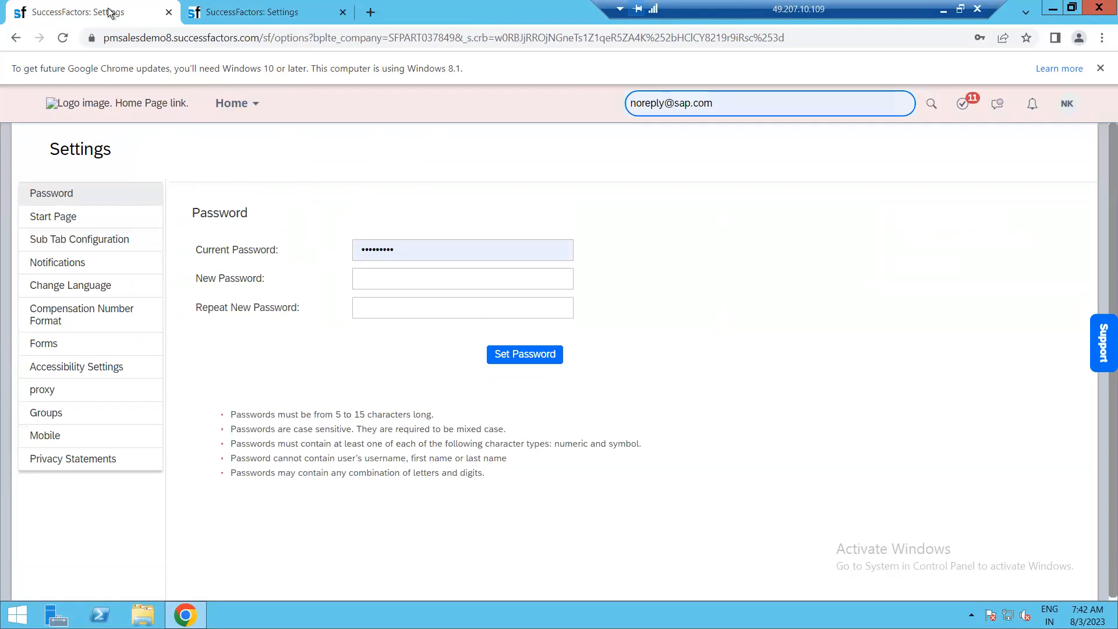
pyautogui.rightClick(101, 12)
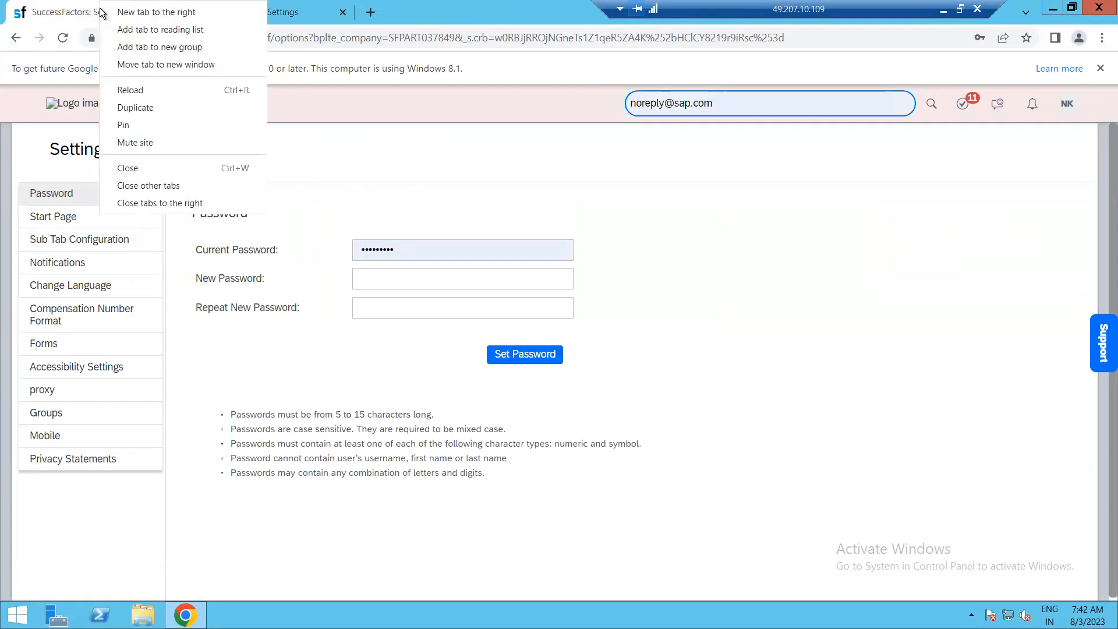
pyautogui.click(183, 105)
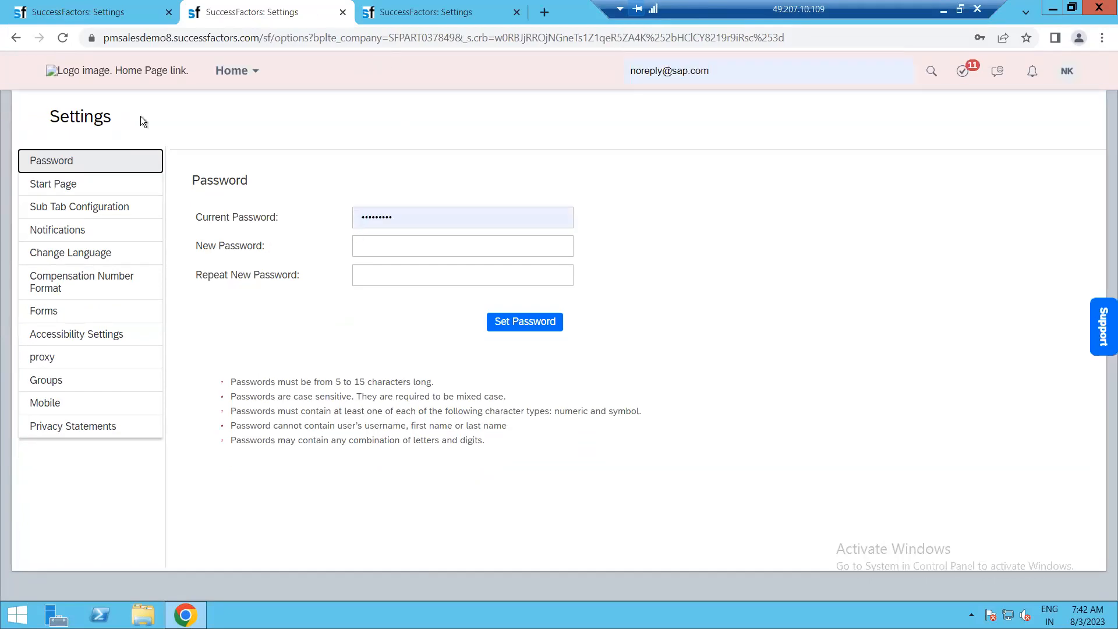
# Open Sub Tab Configuration in one Settings tab and go to the Home page in another
pyautogui.click(94, 185)
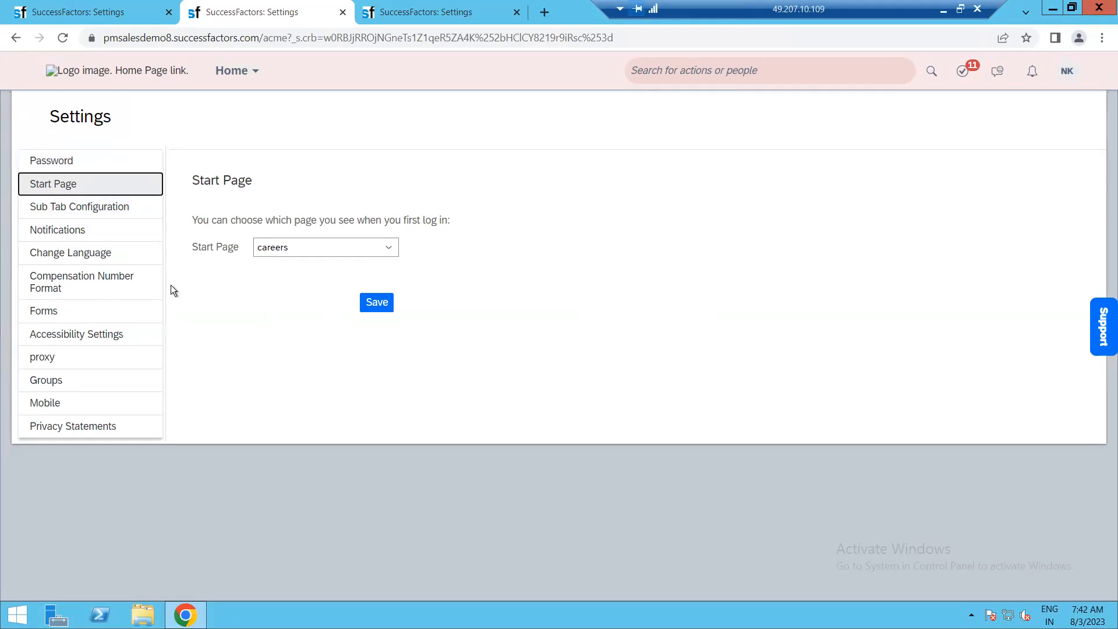
pyautogui.click(58, 207)
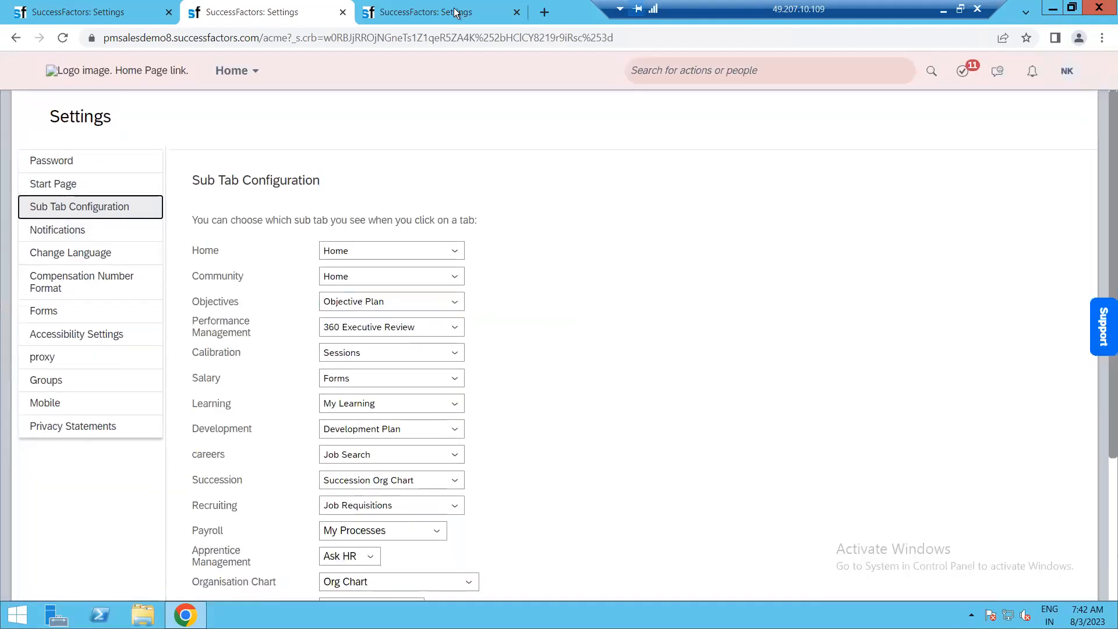
pyautogui.click(457, 10)
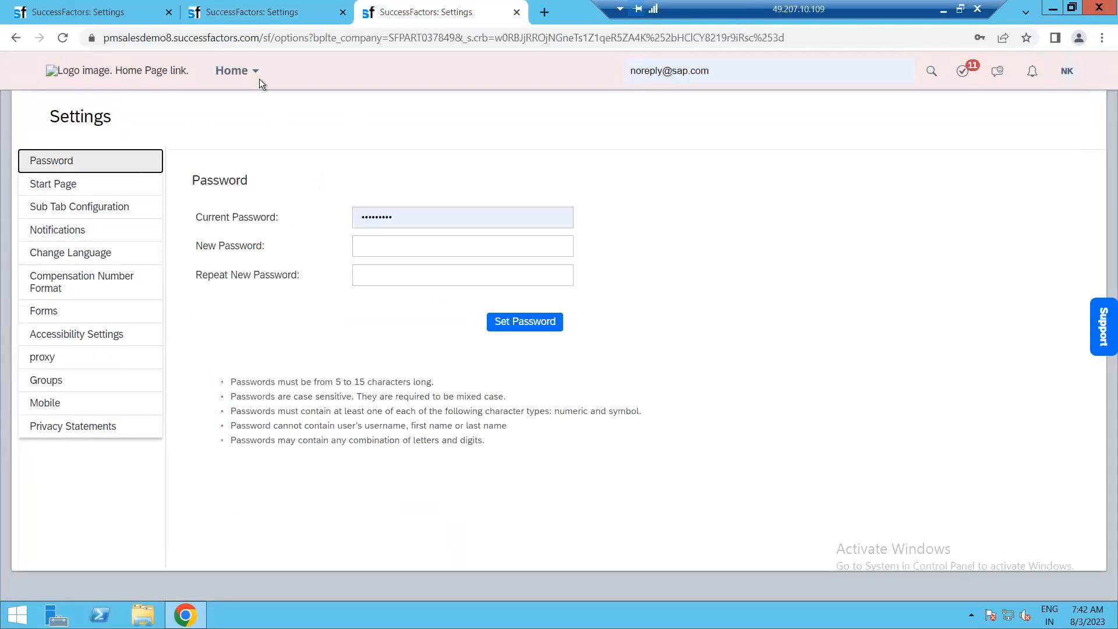
pyautogui.click(228, 72)
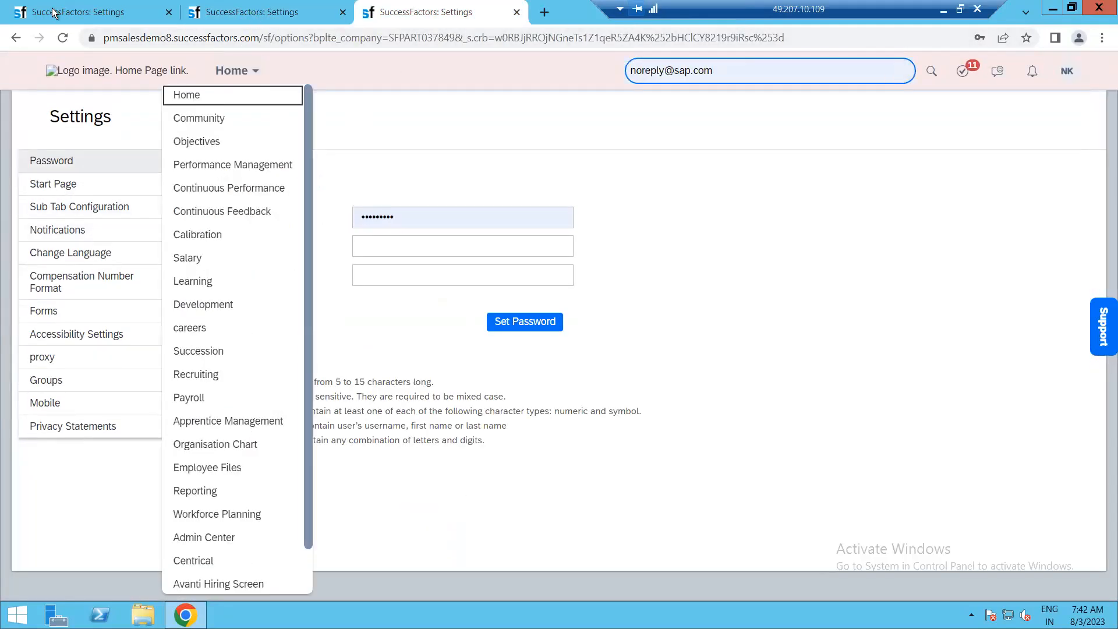
pyautogui.click(58, 12)
pyautogui.hotkey('ctrl', 'Tab')
pyautogui.hotkey('ctrl', 'Tab')
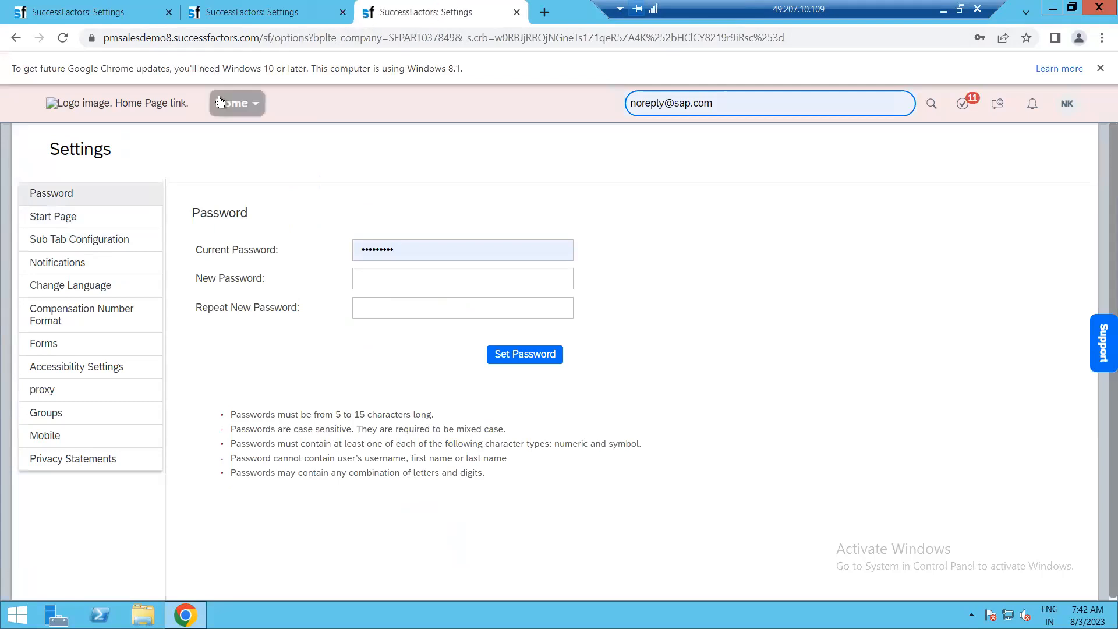
pyautogui.click(230, 104)
pyautogui.click(221, 128)
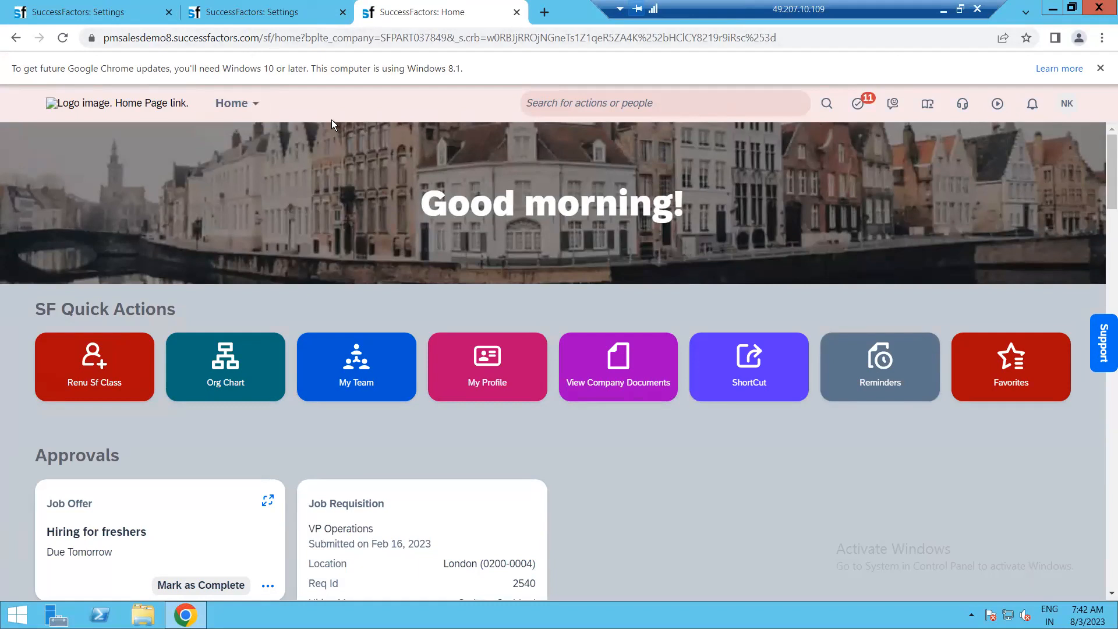
# Review the sub tab choices offered for Home, Community and Salary in the Sub Tab Configuration
pyautogui.click(68, 12)
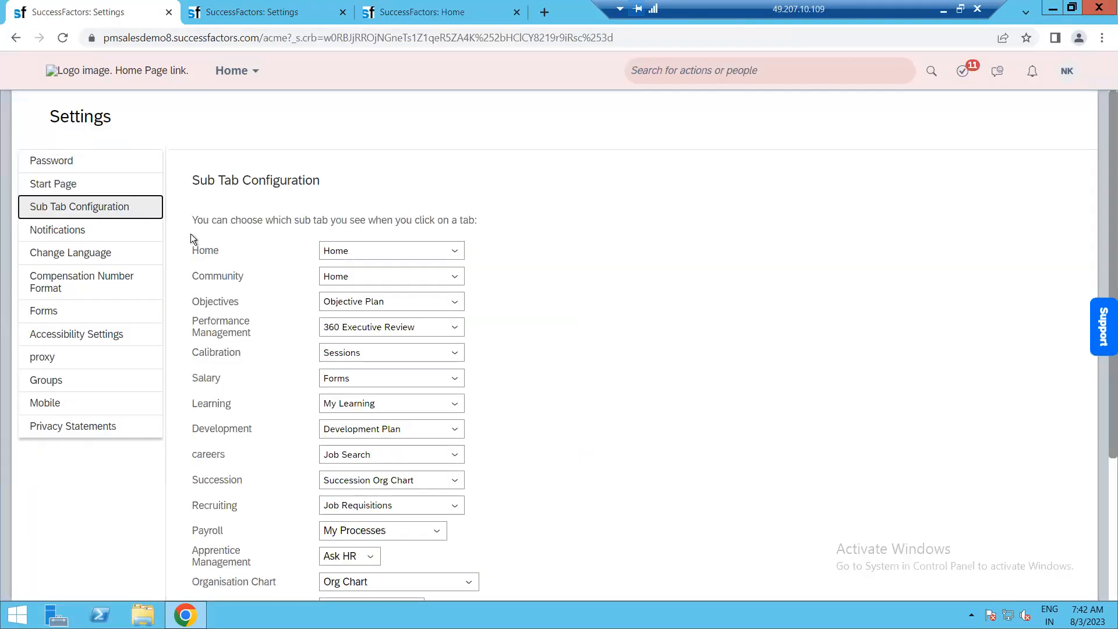
pyautogui.click(454, 254)
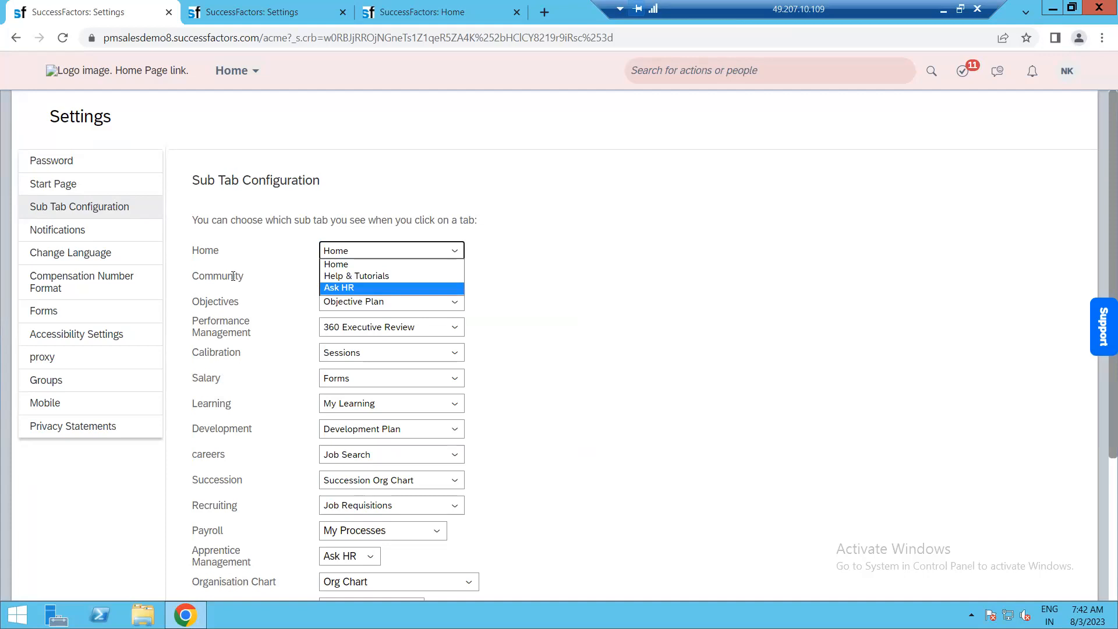
pyautogui.click(372, 278)
pyautogui.click(457, 278)
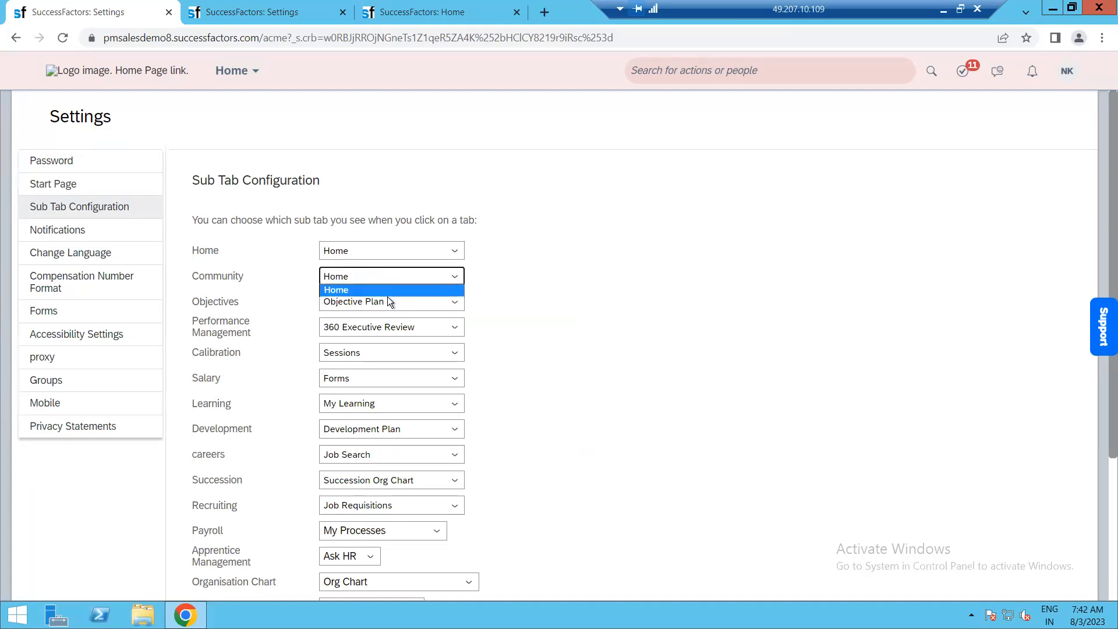
pyautogui.click(455, 380)
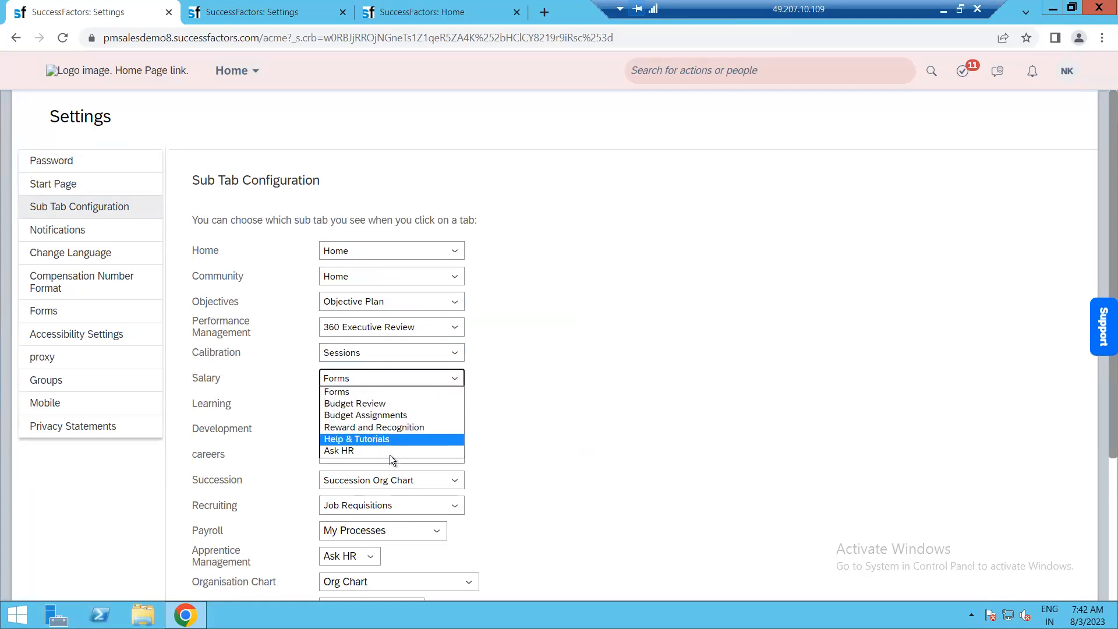
pyautogui.click(588, 350)
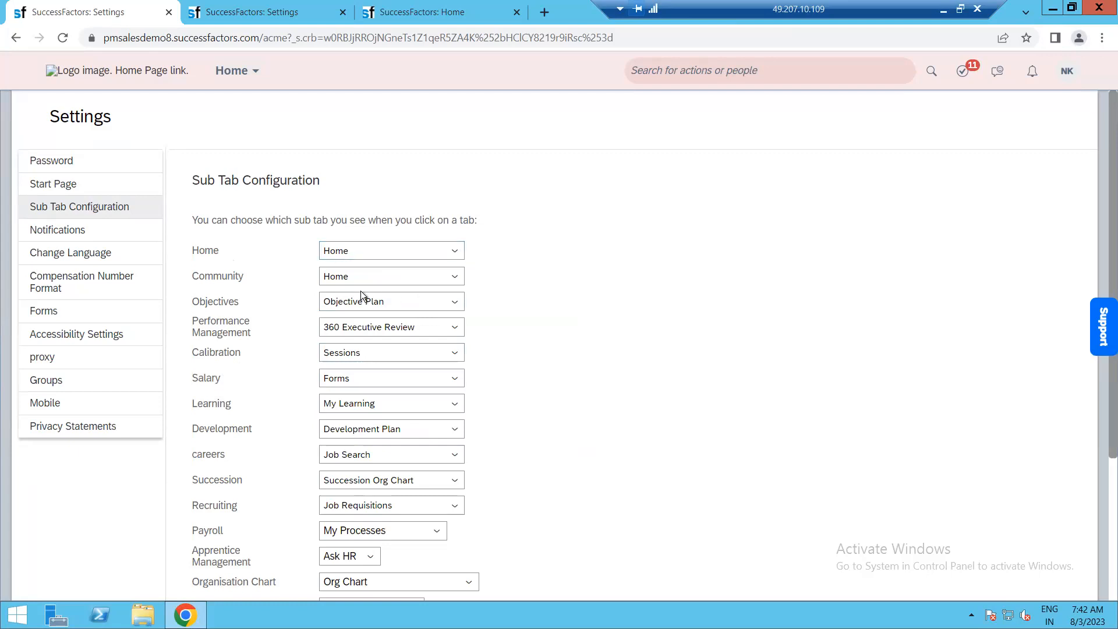
# Set the sub tabs for Home and Development to Help & Tutorials and for Learning to Ask HR, and save the configuration
pyautogui.scroll(-1, 214, 252)
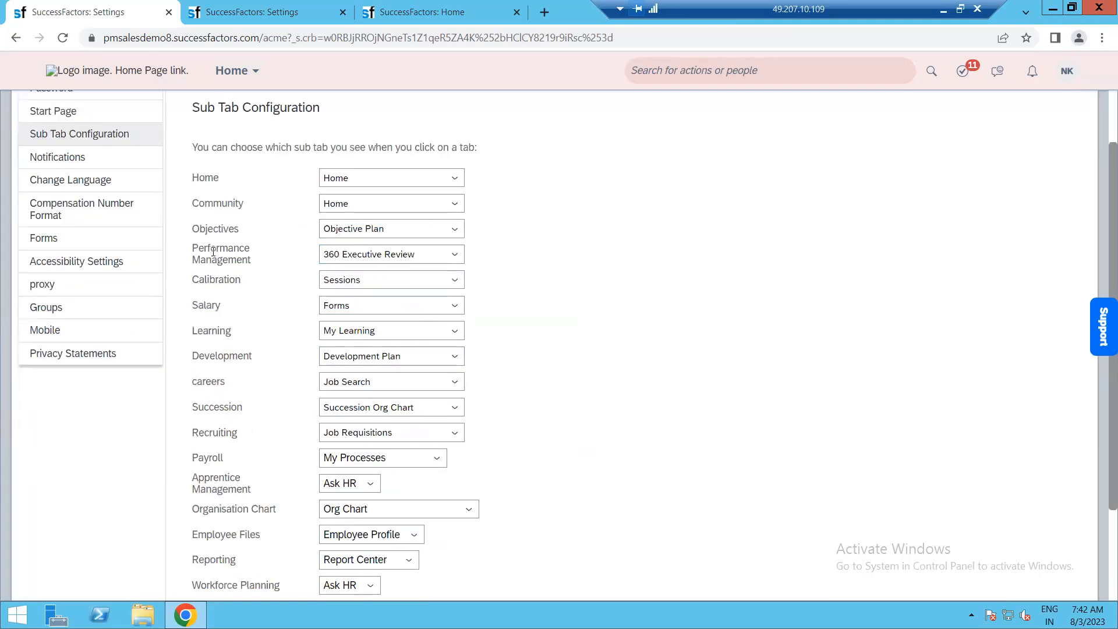
pyautogui.click(455, 178)
pyautogui.click(417, 201)
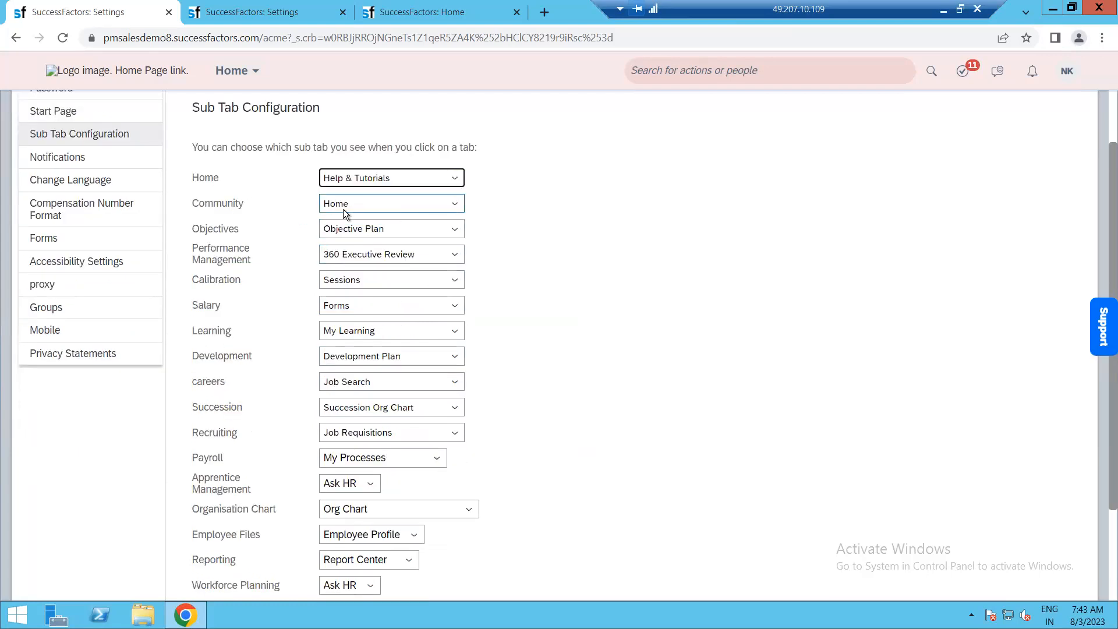
pyautogui.scroll(-1, 341, 319)
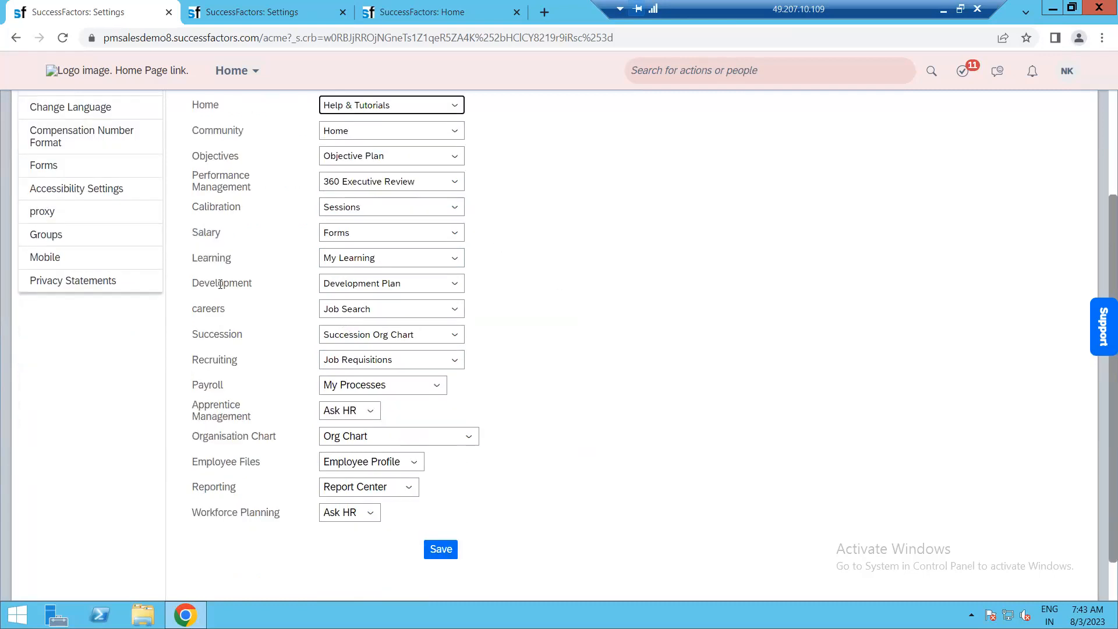
pyautogui.click(458, 257)
pyautogui.click(380, 284)
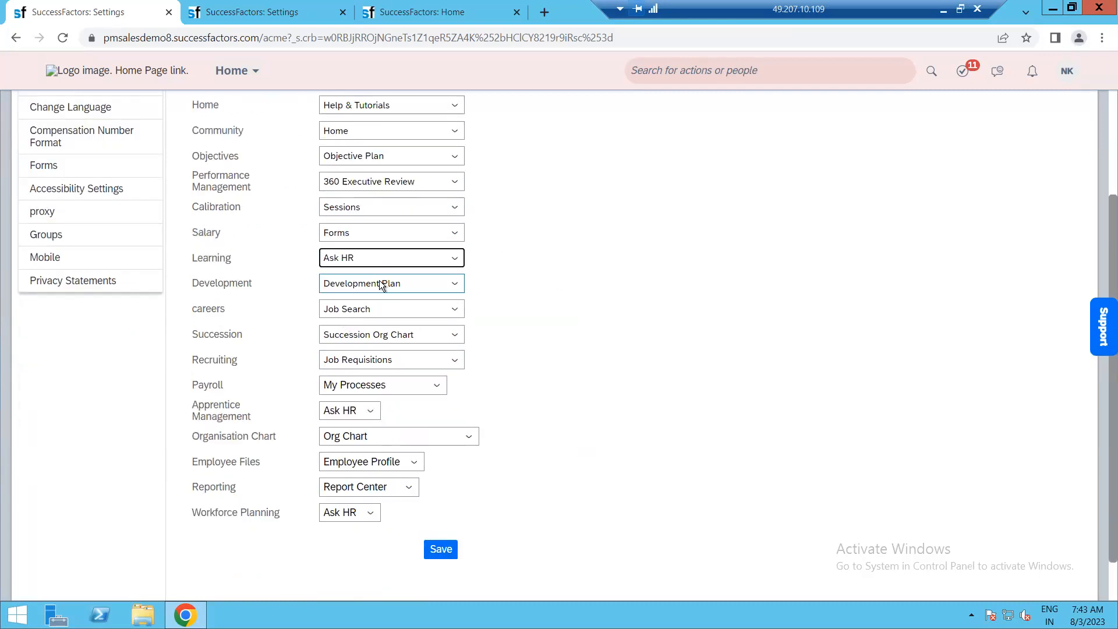
pyautogui.click(452, 285)
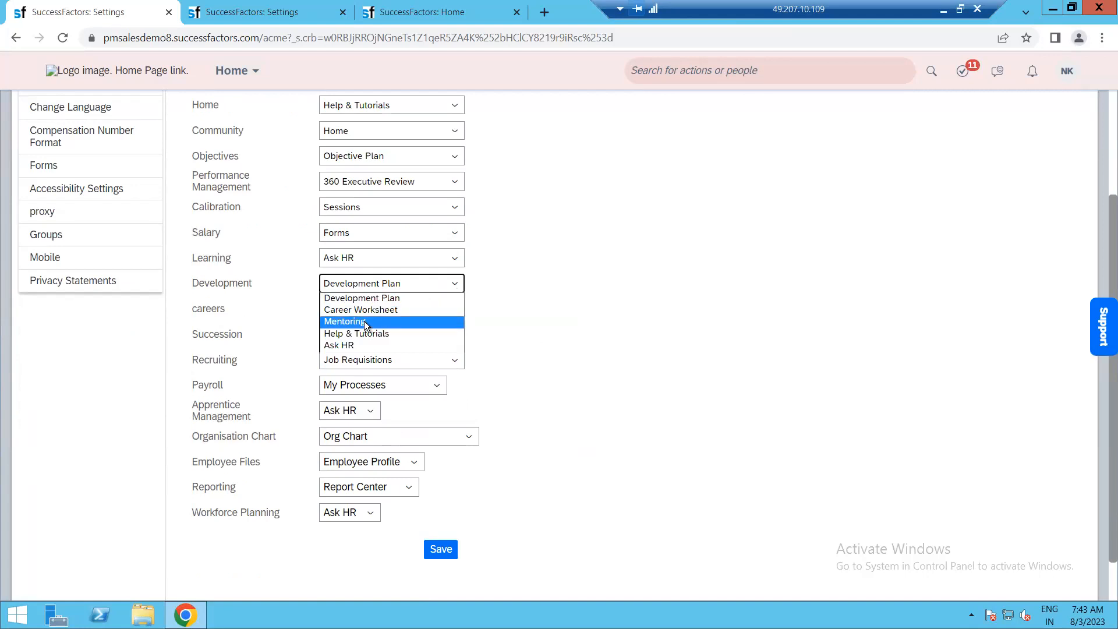
pyautogui.click(391, 335)
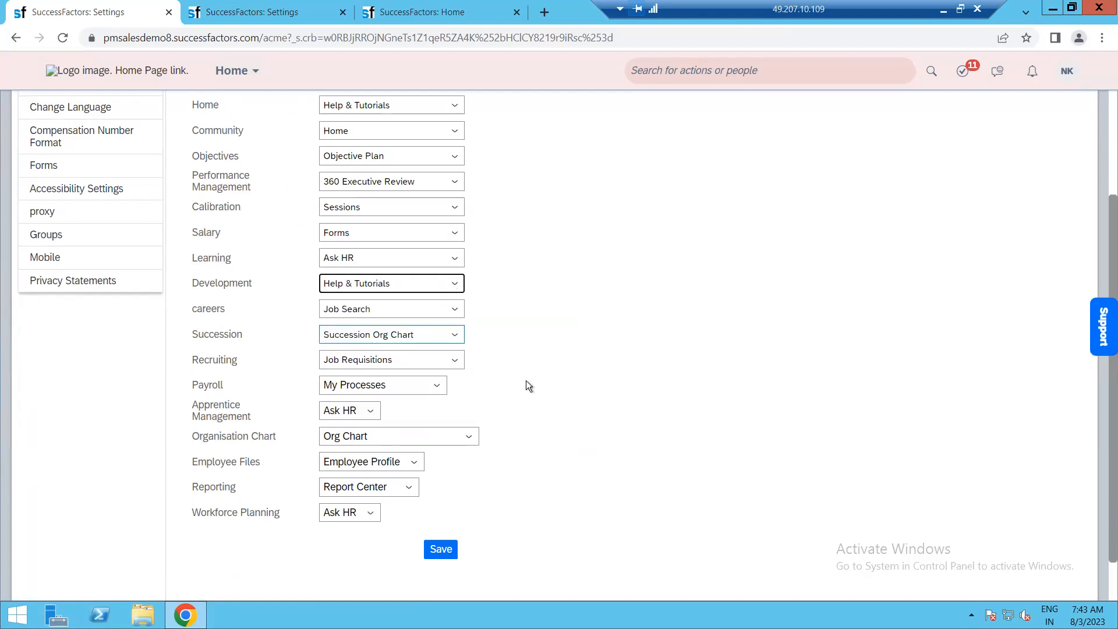
pyautogui.scroll(-1, 528, 386)
pyautogui.click(441, 498)
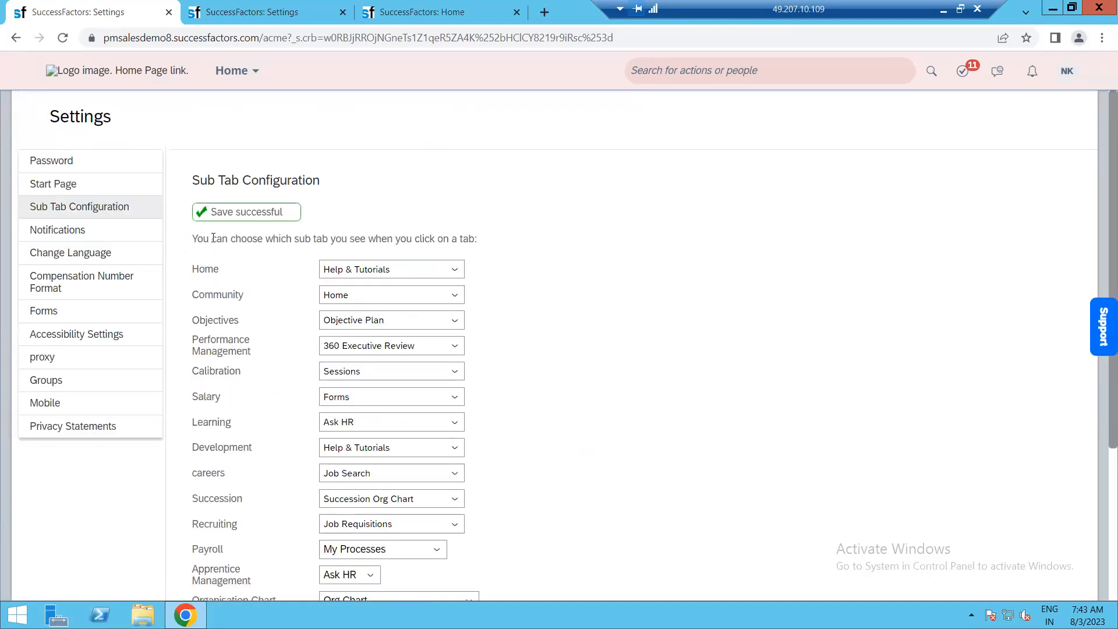
# Reload the Sub Tab Configuration page, accepting the form resubmission, and reload the second Settings tab
pyautogui.scroll(-4, 613, 347)
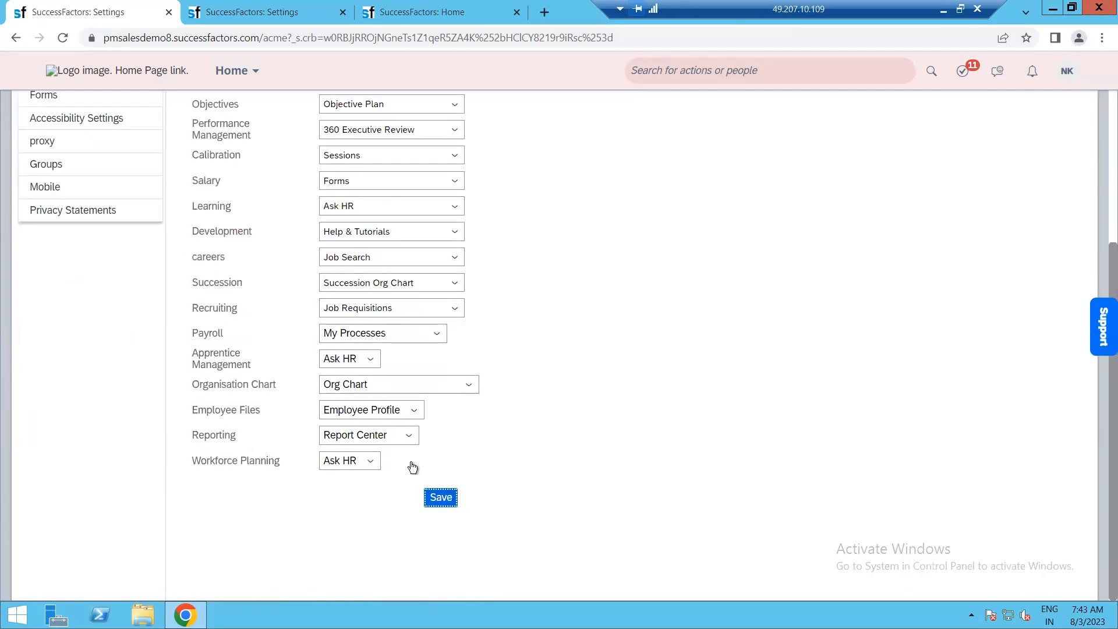
pyautogui.click(61, 40)
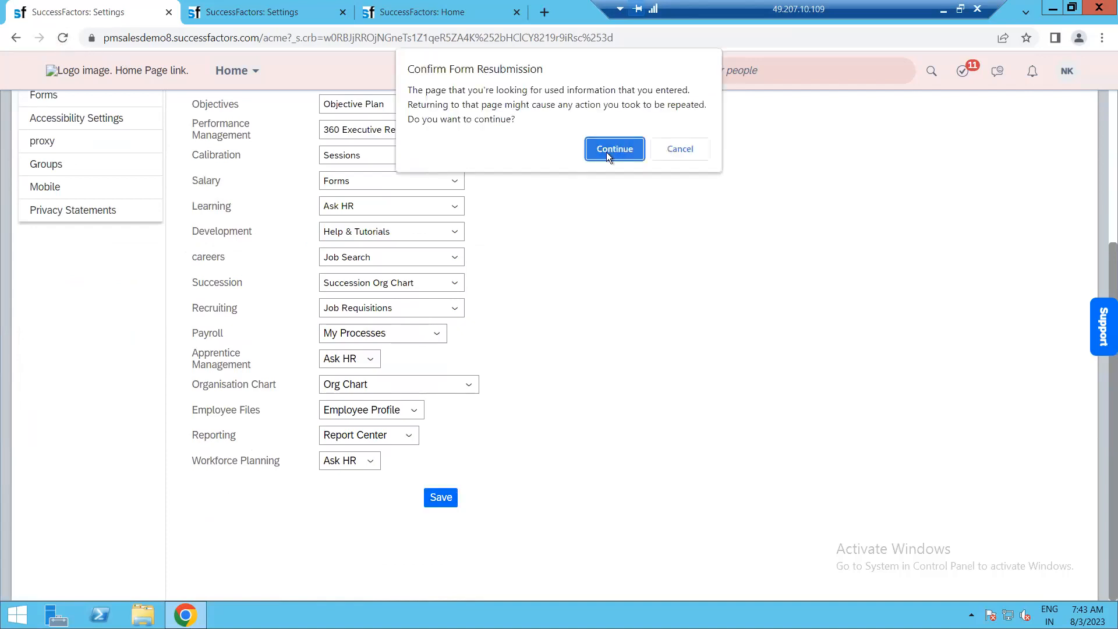
pyautogui.click(607, 152)
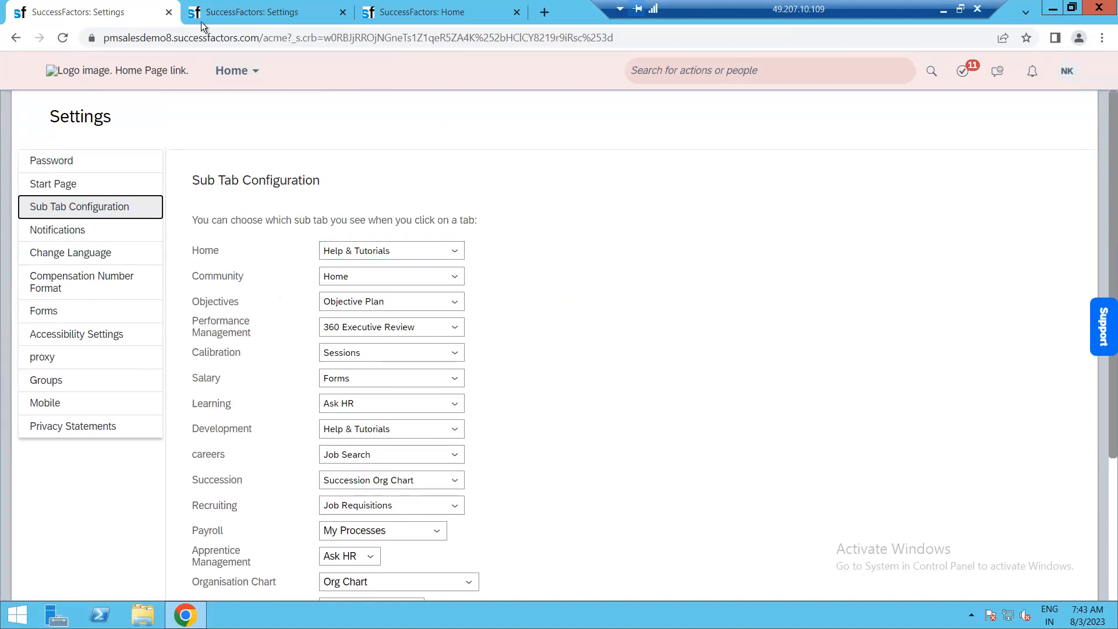
pyautogui.click(201, 22)
pyautogui.click(67, 42)
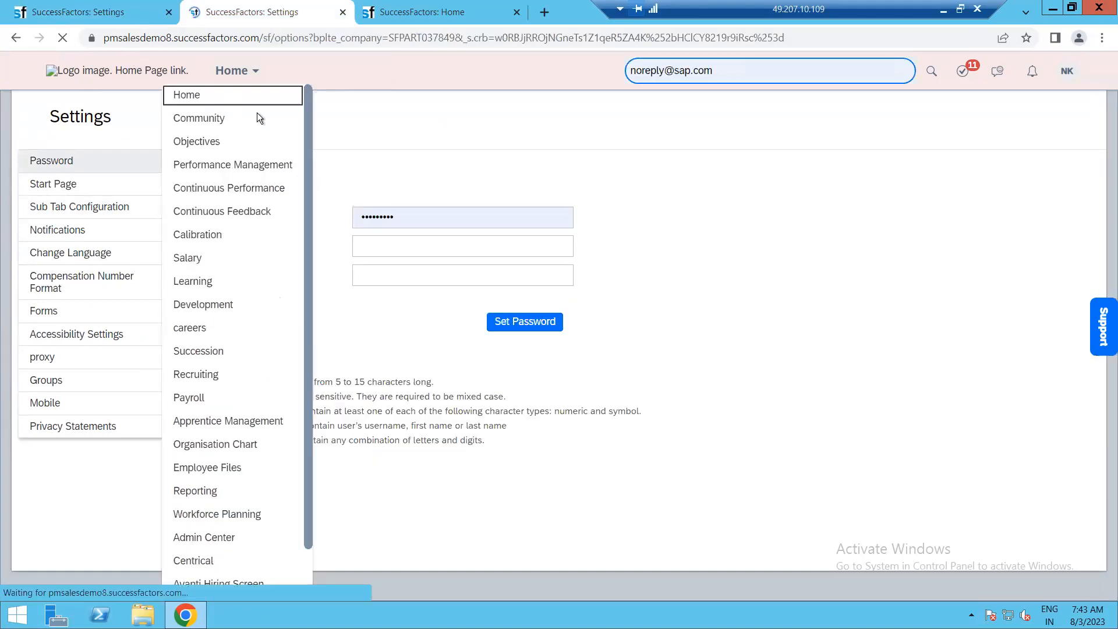
# Open the Community module in the second Settings tab to test the sub tab configuration
pyautogui.click(245, 84)
pyautogui.click(243, 112)
pyautogui.click(251, 81)
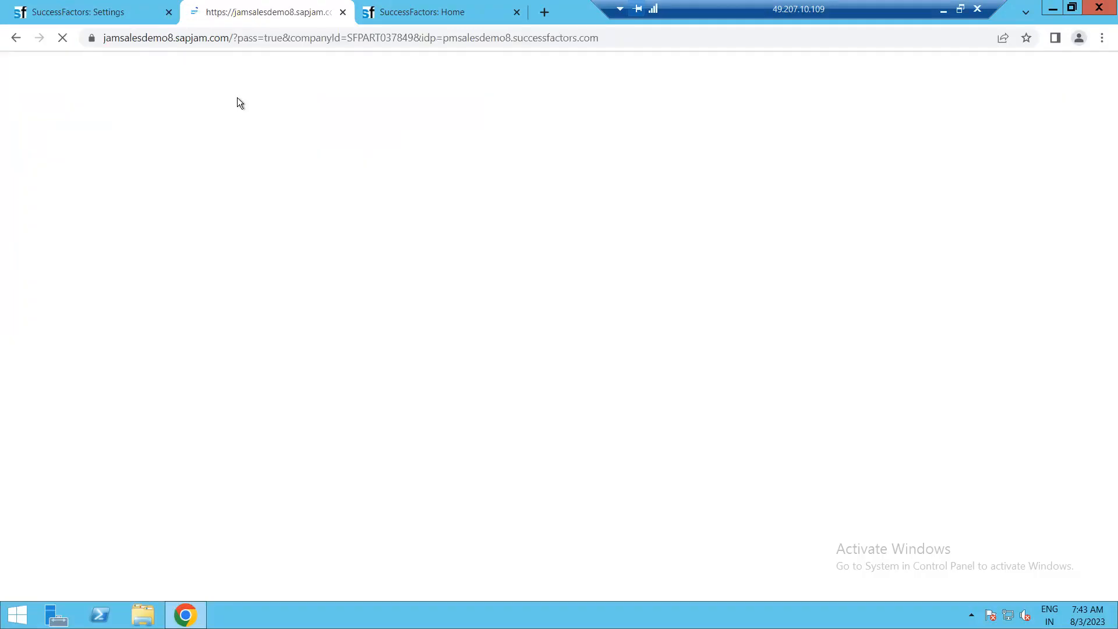
# Reload the Home page in its own browser tab and return to the Community page
pyautogui.click(376, 12)
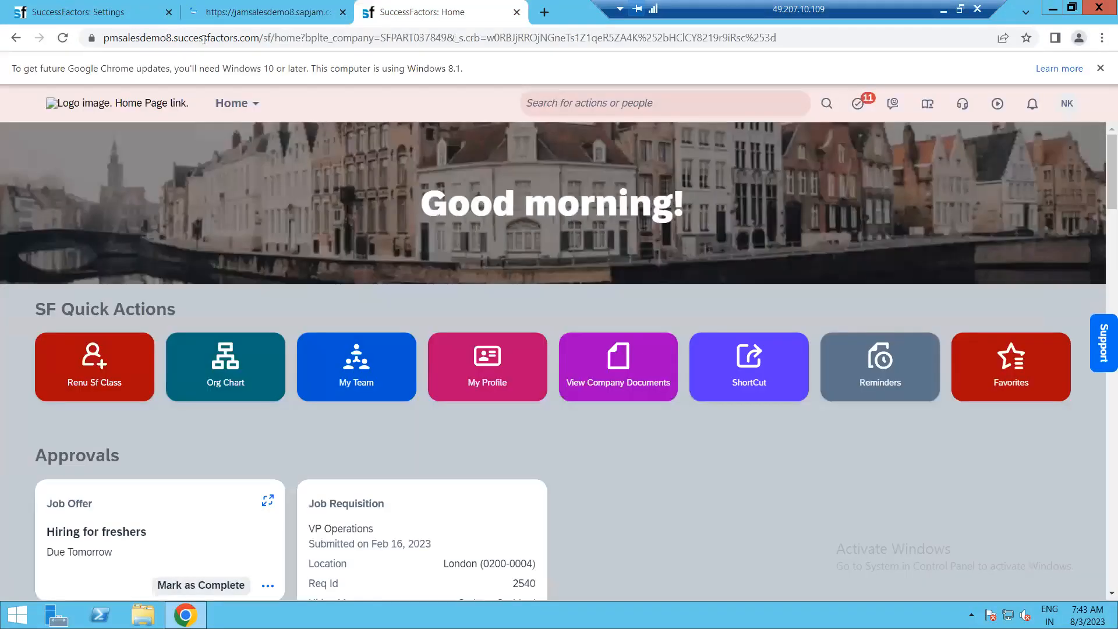
pyautogui.click(62, 38)
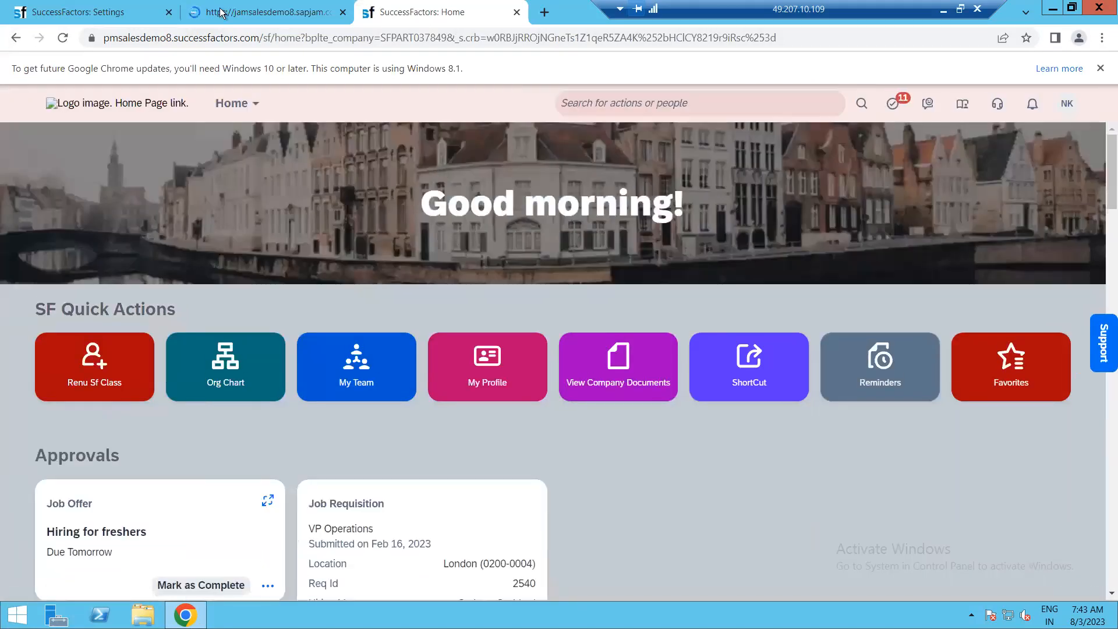
pyautogui.click(265, 12)
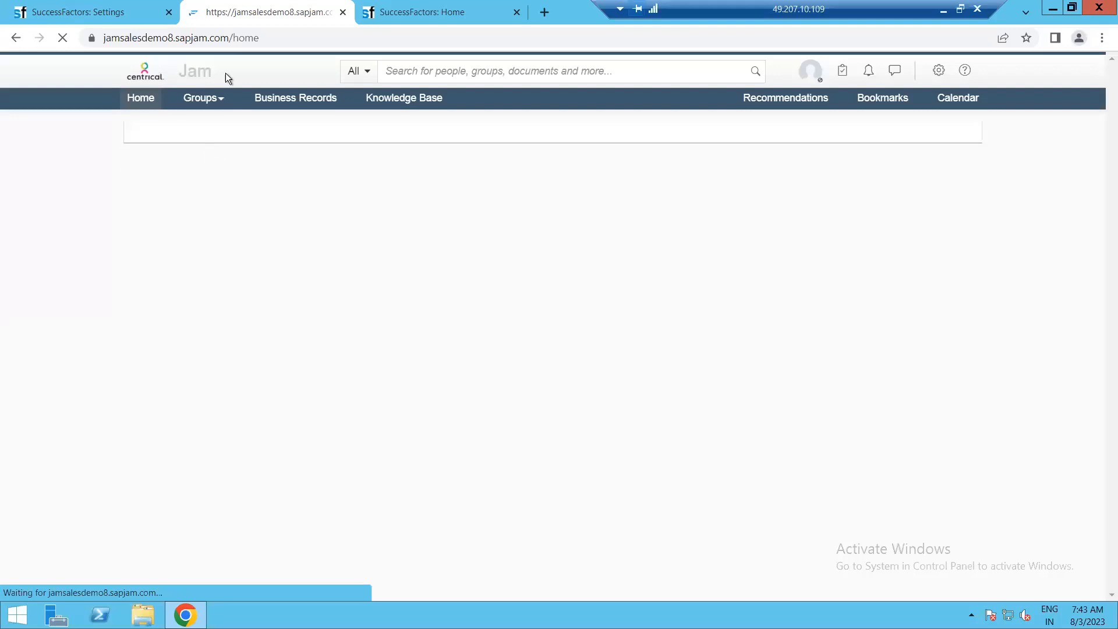
# Set the Home sub tab to Ask HR in the Sub Tab Configuration and save it
pyautogui.click(131, 8)
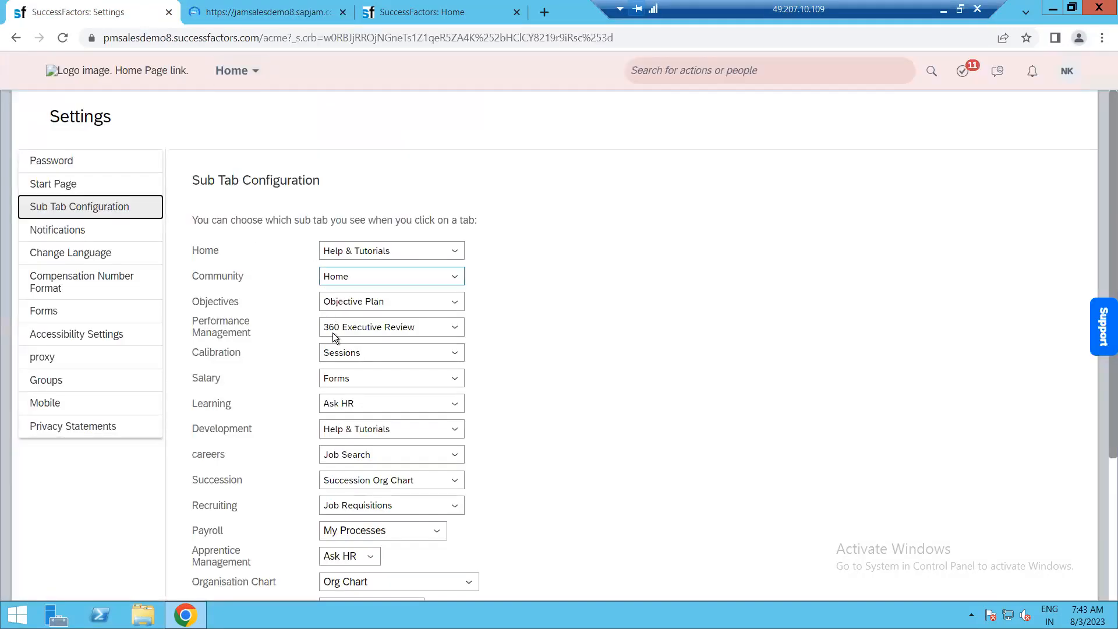
pyautogui.scroll(-1, 346, 428)
pyautogui.scroll(1, 424, 152)
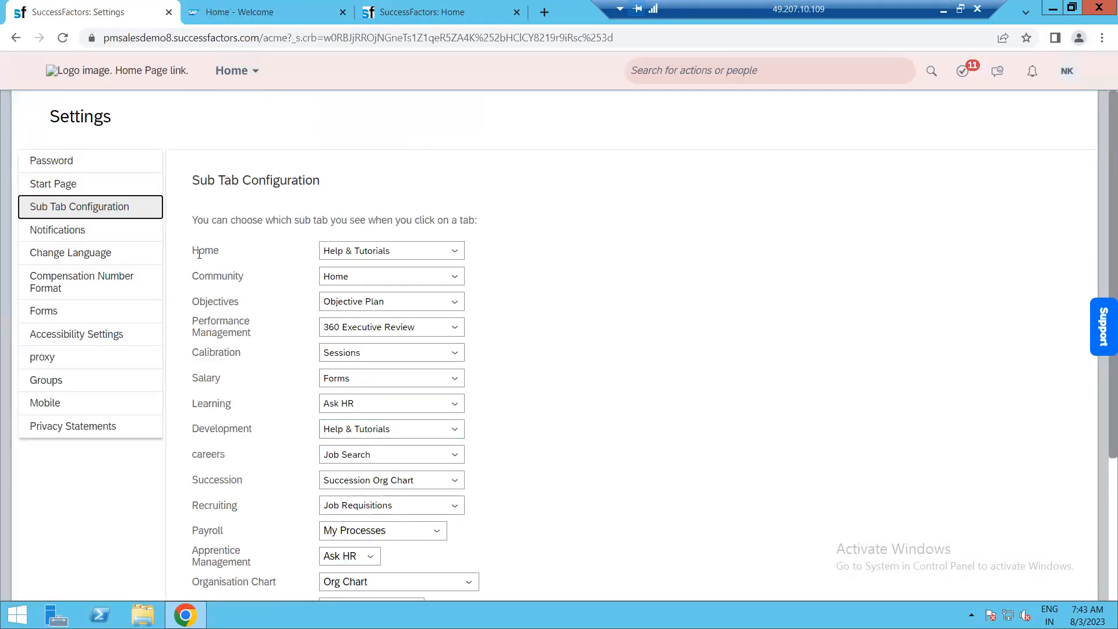
pyautogui.click(453, 250)
pyautogui.click(393, 288)
pyautogui.scroll(-3, 575, 492)
pyautogui.click(452, 496)
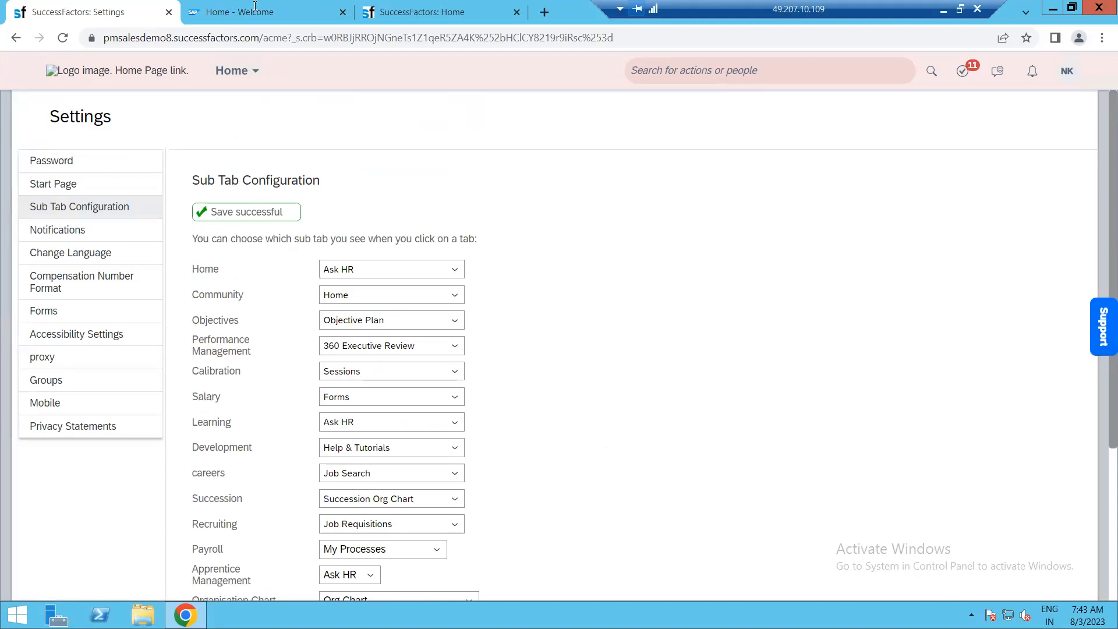
# Check the Community page, close its browser tab and reload the SuccessFactors Home page
pyautogui.click(302, 9)
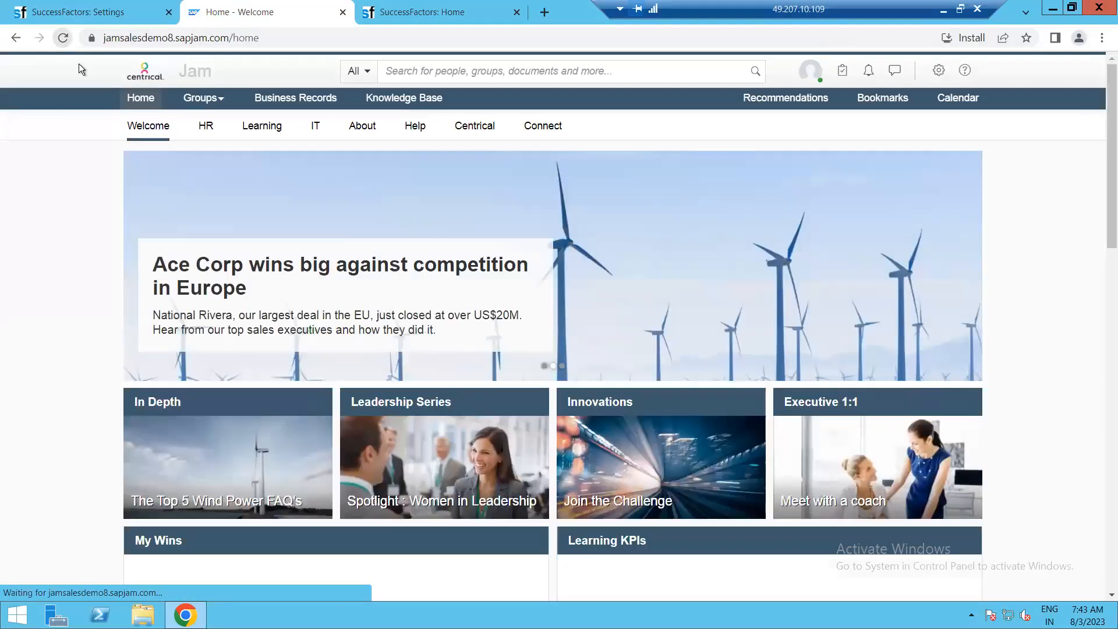
pyautogui.click(250, 196)
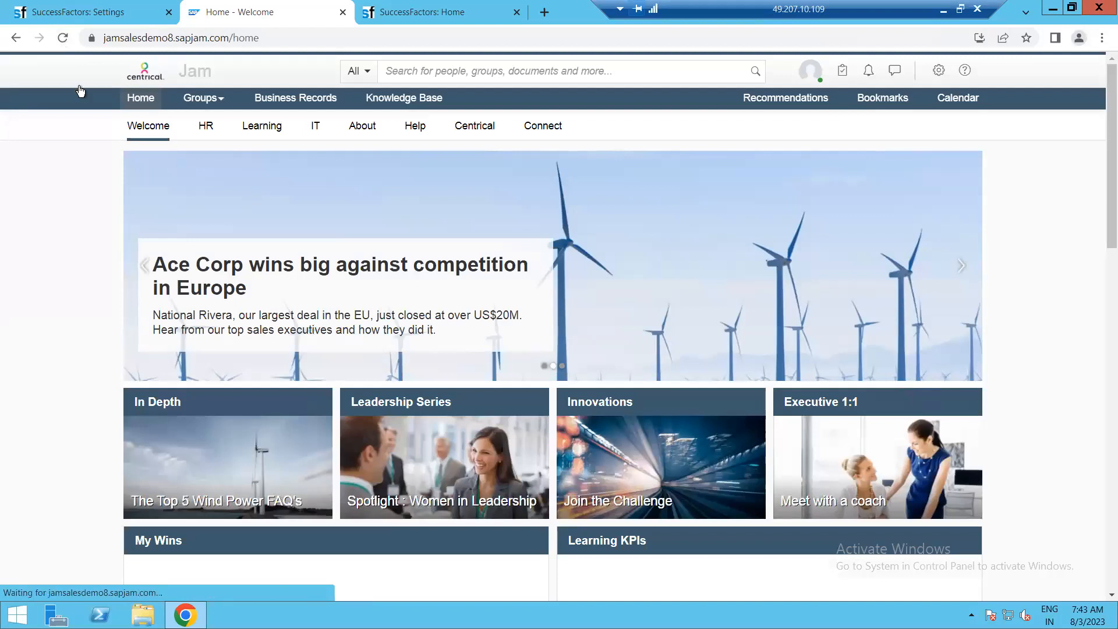
pyautogui.click(342, 12)
pyautogui.click(61, 38)
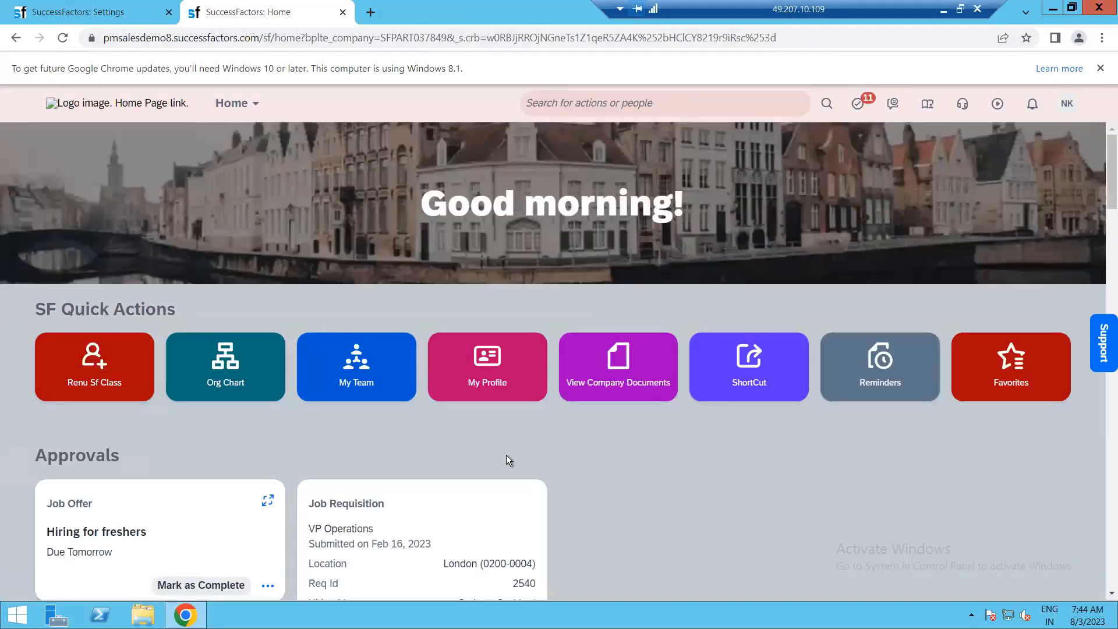
# Compare the saved Sub Tab Configuration with the reloaded Home page
pyautogui.click(13, 12)
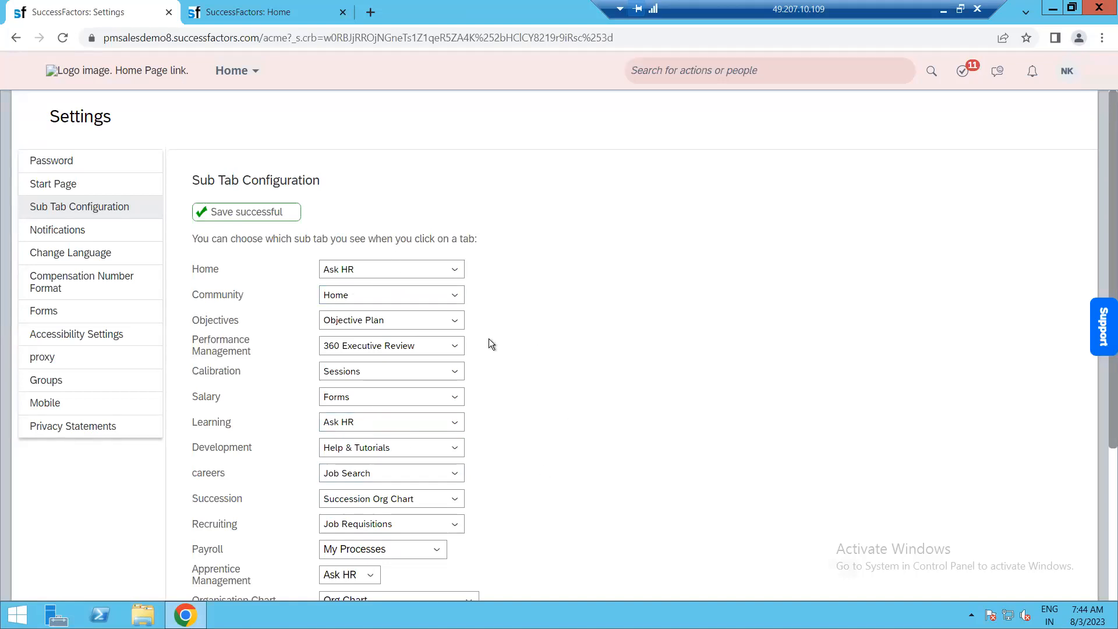
pyautogui.scroll(-1, 382, 320)
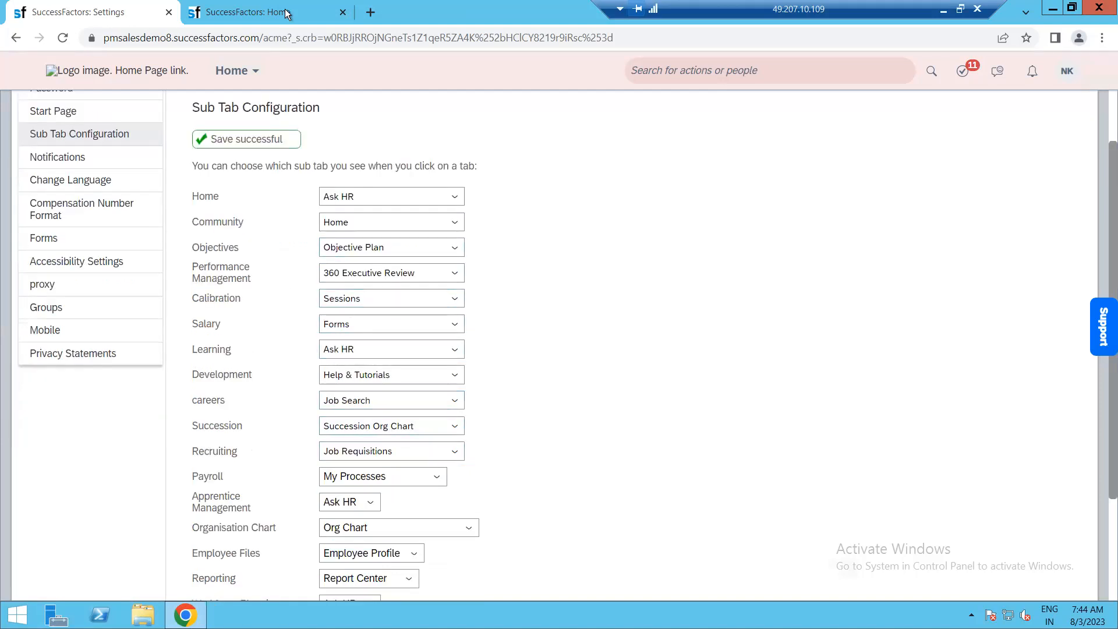
pyautogui.click(326, 12)
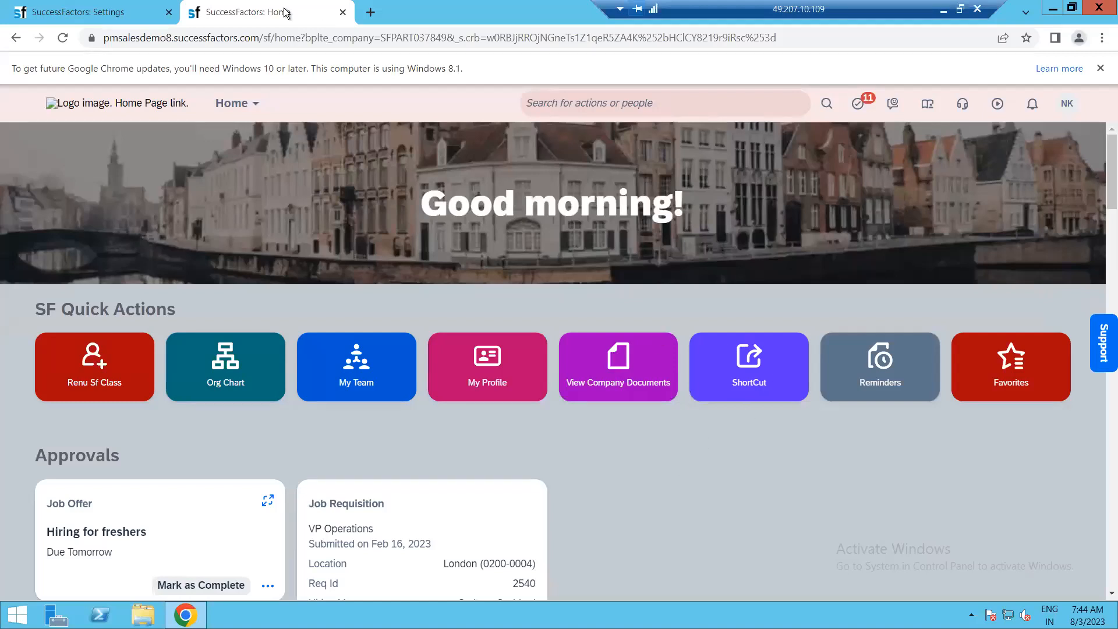
pyautogui.click(87, 12)
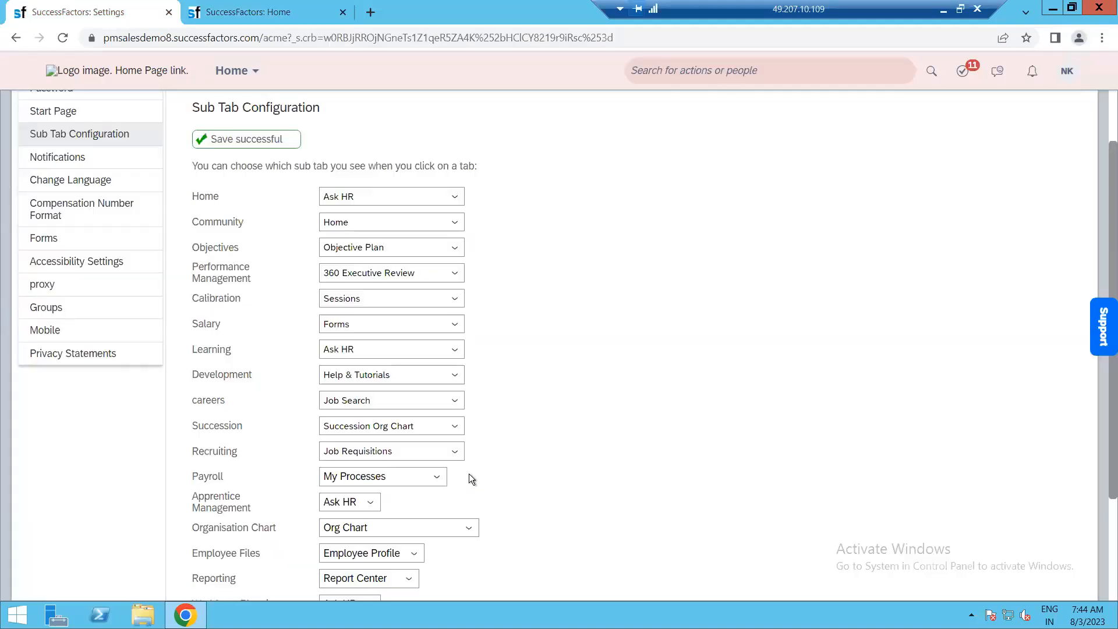
# Review the Notifications, Change Language and Compensation Number Format settings, pointing out the English US language option
pyautogui.click(63, 165)
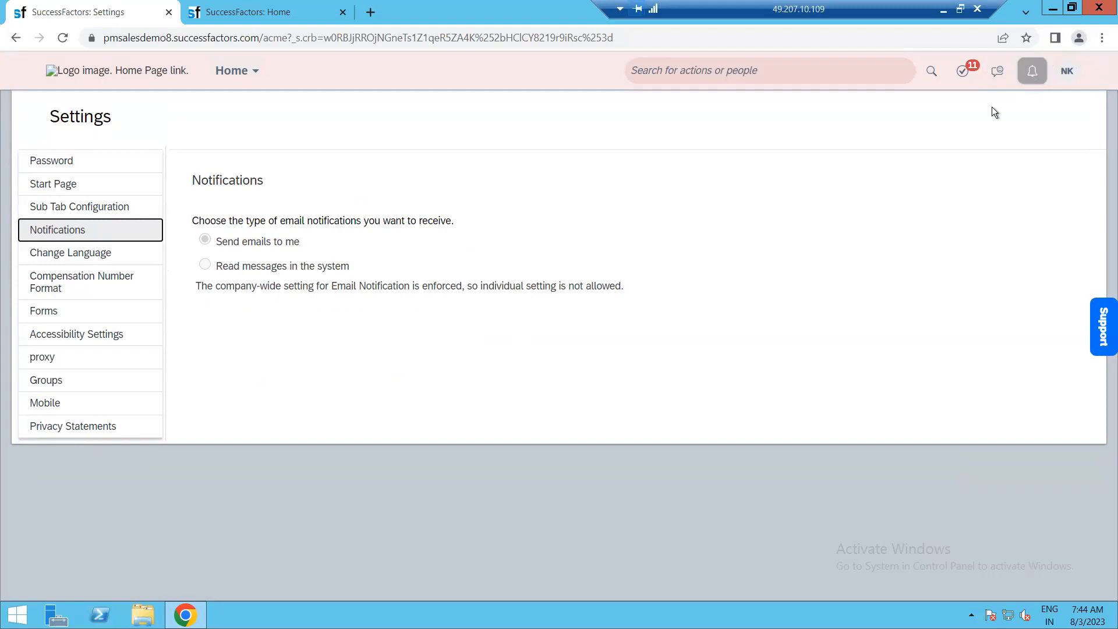
pyautogui.click(119, 260)
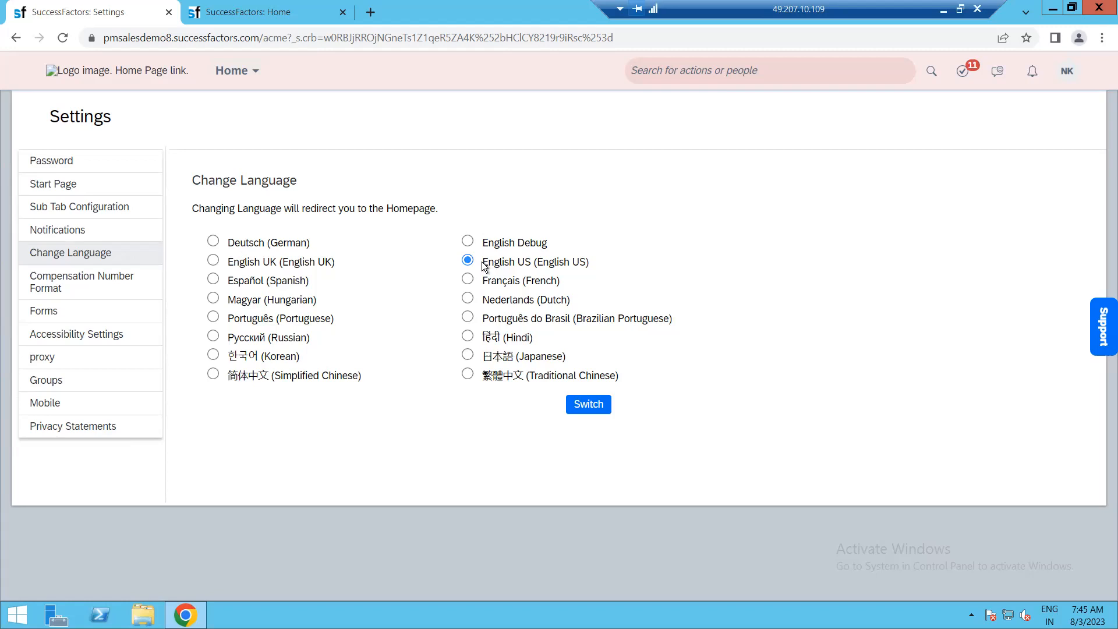
pyautogui.moveTo(481, 261); pyautogui.dragTo(579, 263)
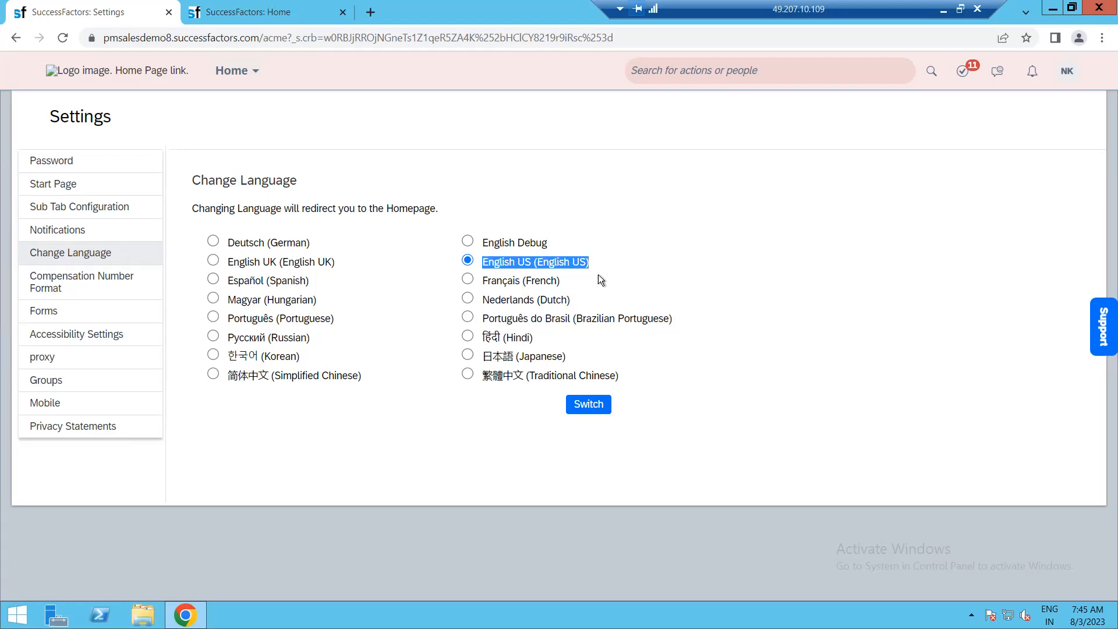
pyautogui.click(383, 418)
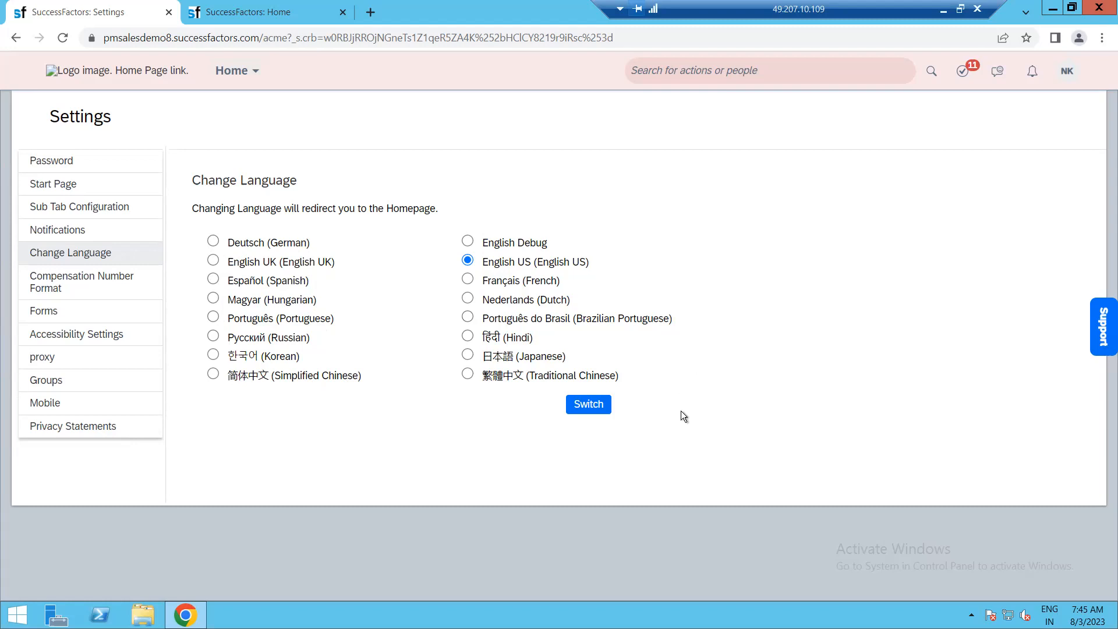
pyautogui.click(114, 284)
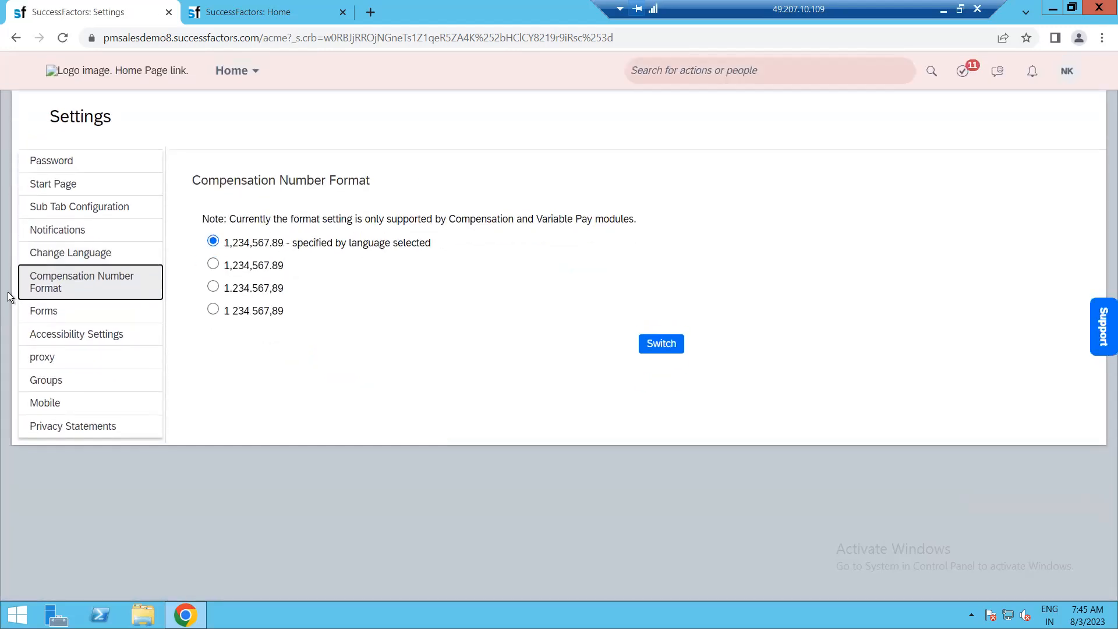
# Review the Forms, proxy and Groups pages of the user settings
pyautogui.click(39, 312)
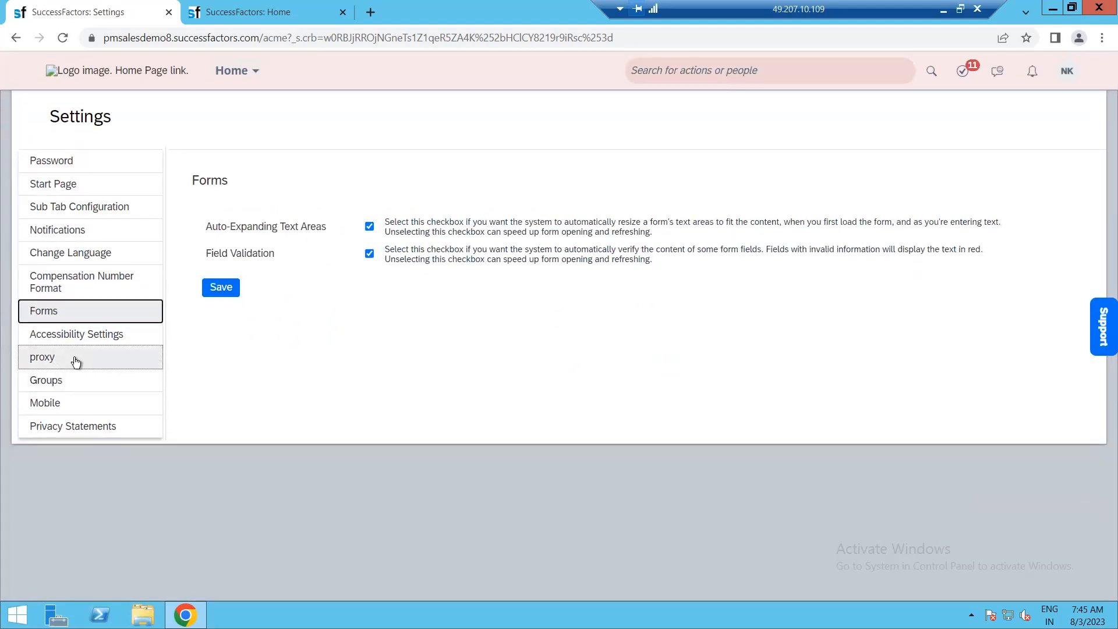
pyautogui.click(76, 361)
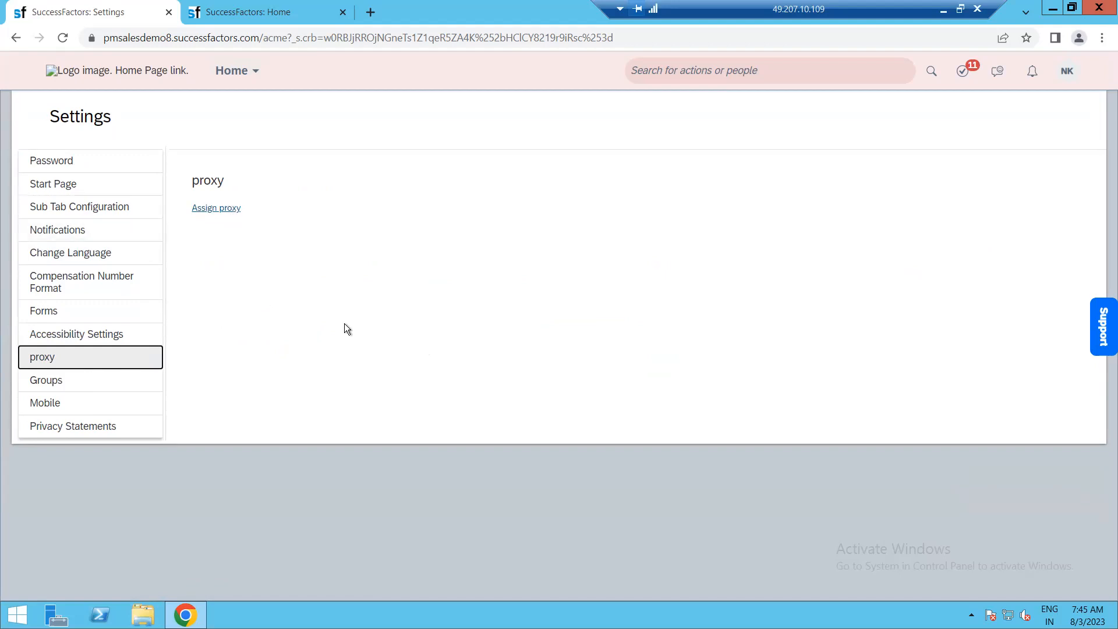
pyautogui.click(84, 383)
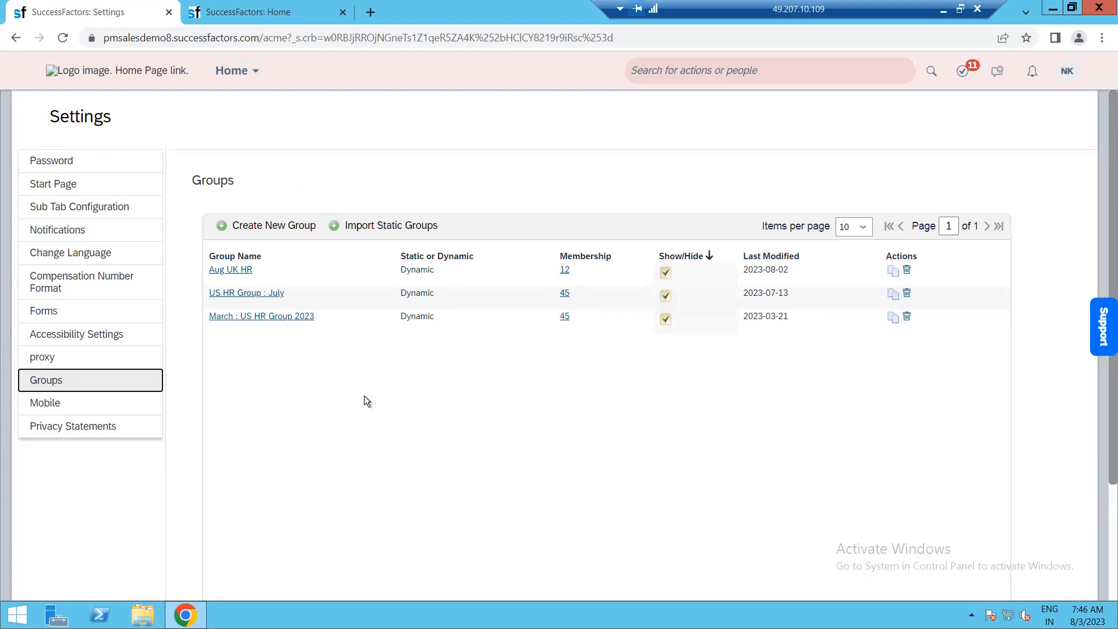
# Review the Mobile app setup instructions with their email address field, and check the Privacy Statements page
pyautogui.click(84, 402)
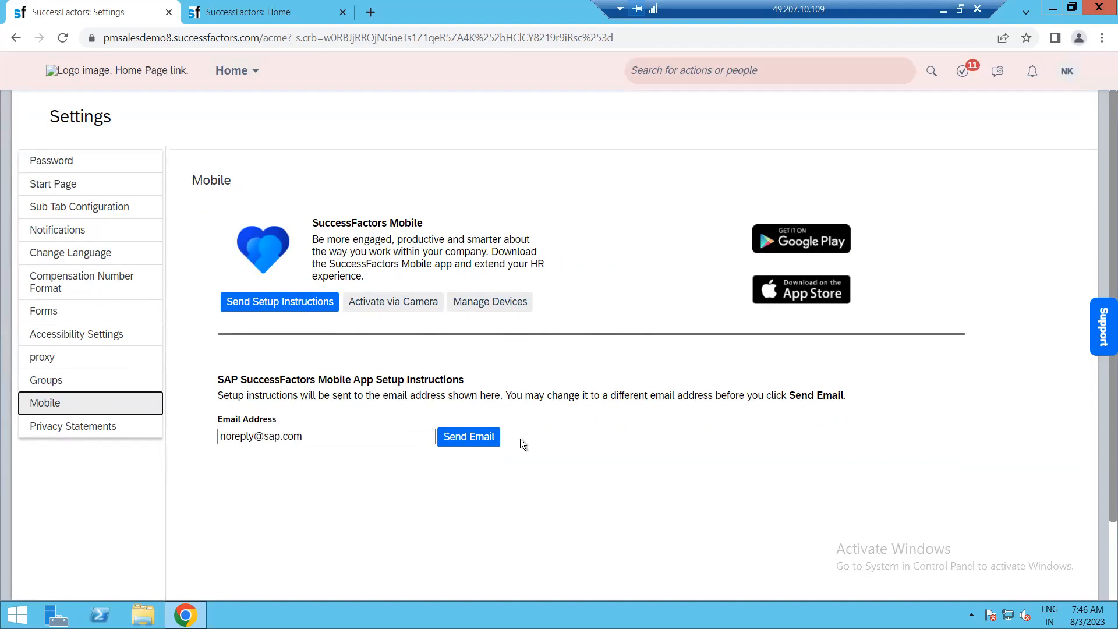
pyautogui.moveTo(338, 439); pyautogui.dragTo(240, 438)
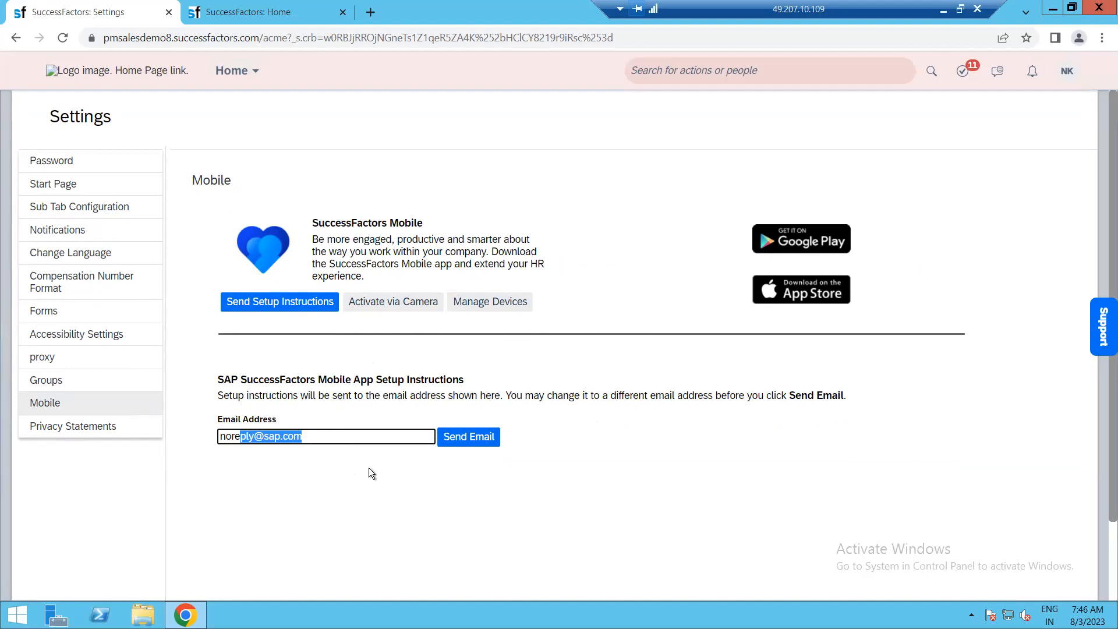
pyautogui.click(554, 446)
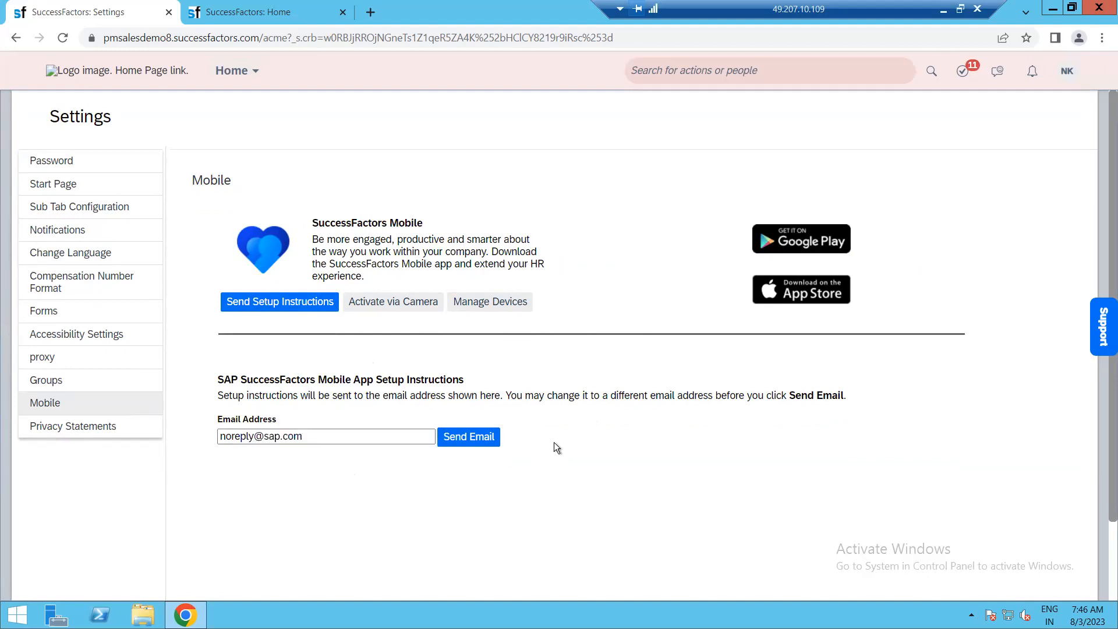
pyautogui.click(105, 430)
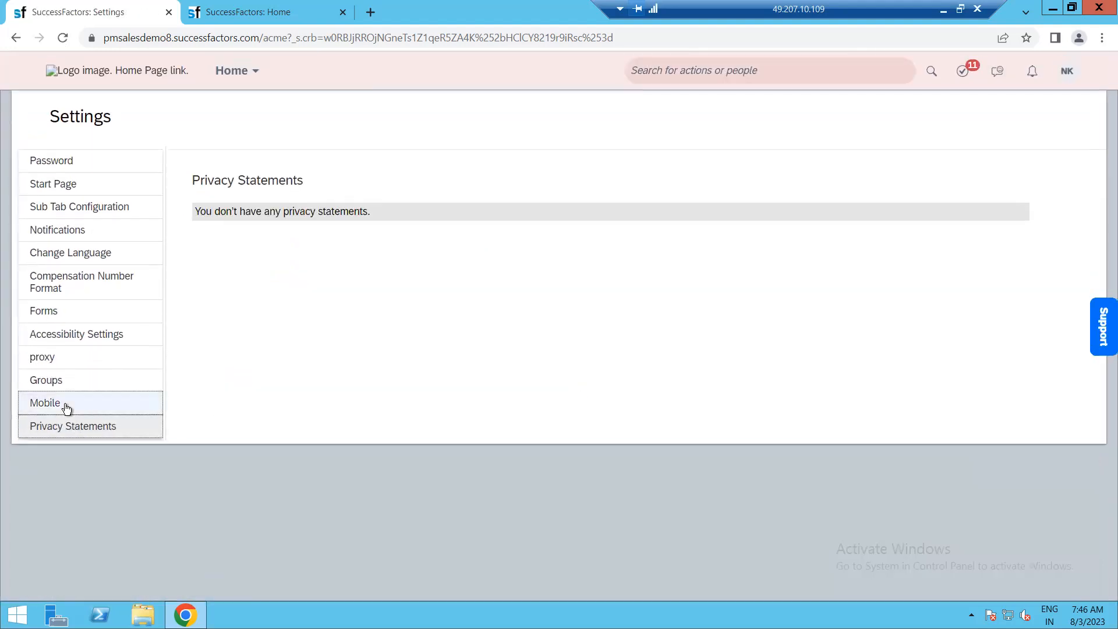
pyautogui.click(66, 407)
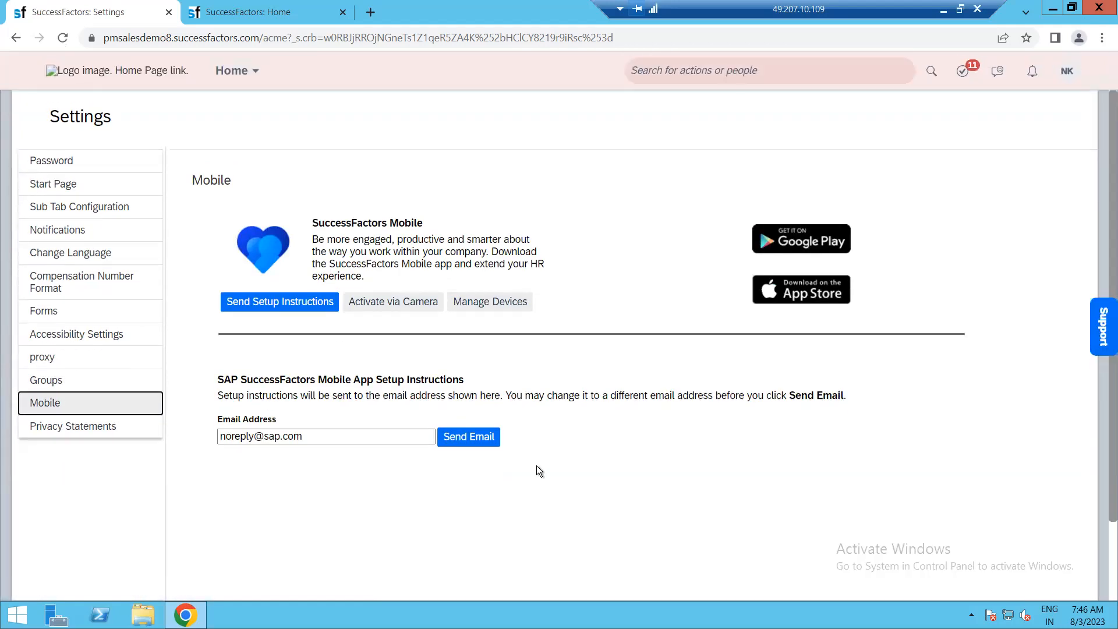
pyautogui.scroll(-2, 537, 466)
pyautogui.scroll(2, 536, 471)
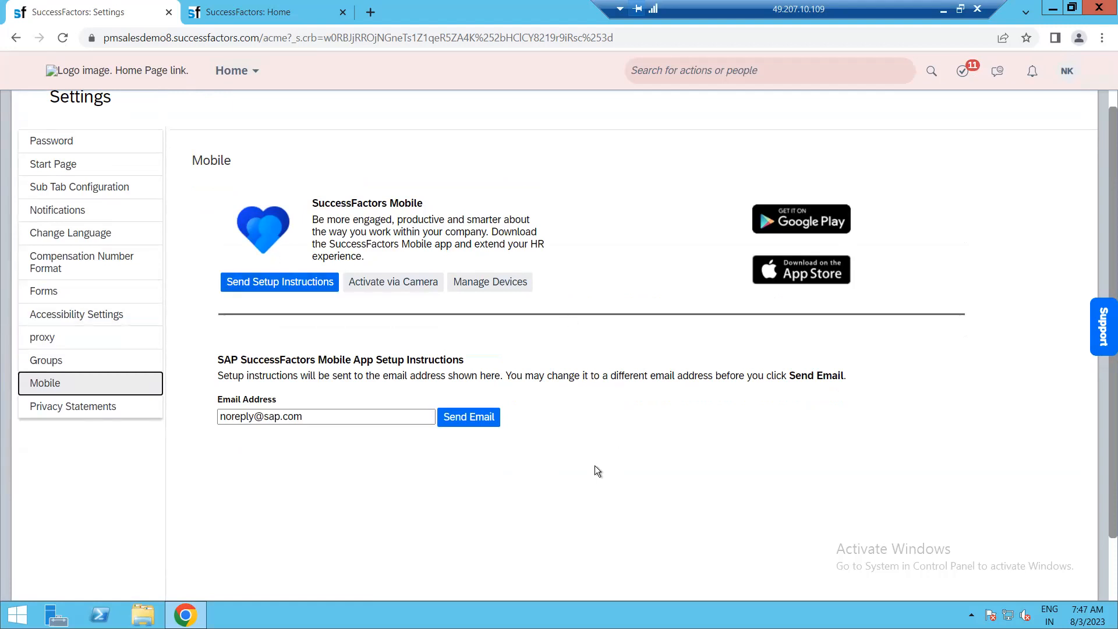
pyautogui.scroll(-1, 575, 414)
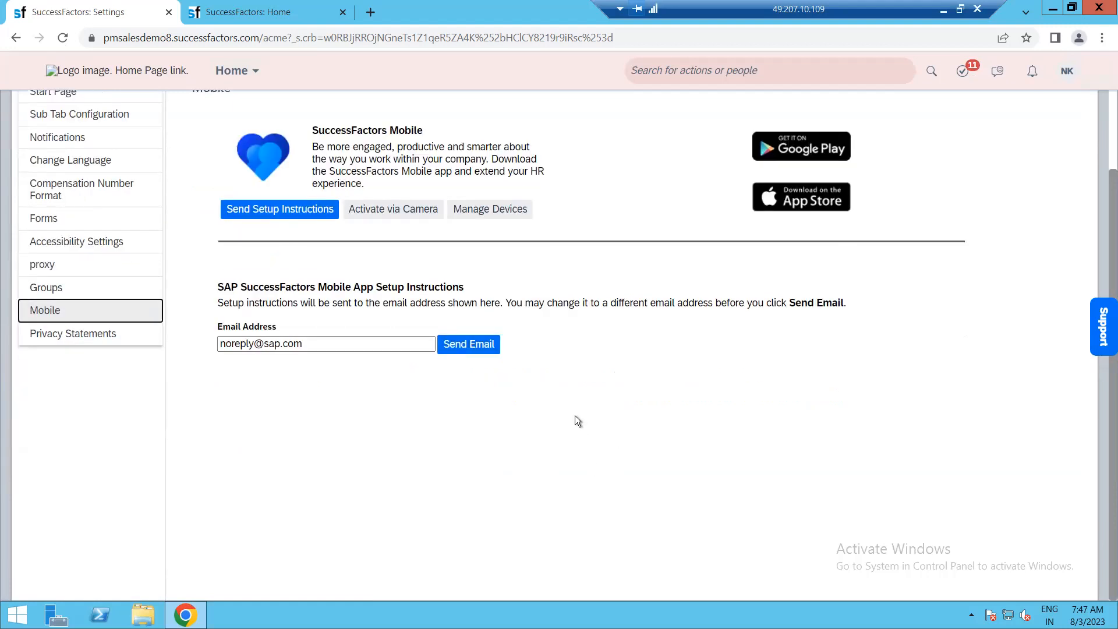
pyautogui.scroll(1, 578, 420)
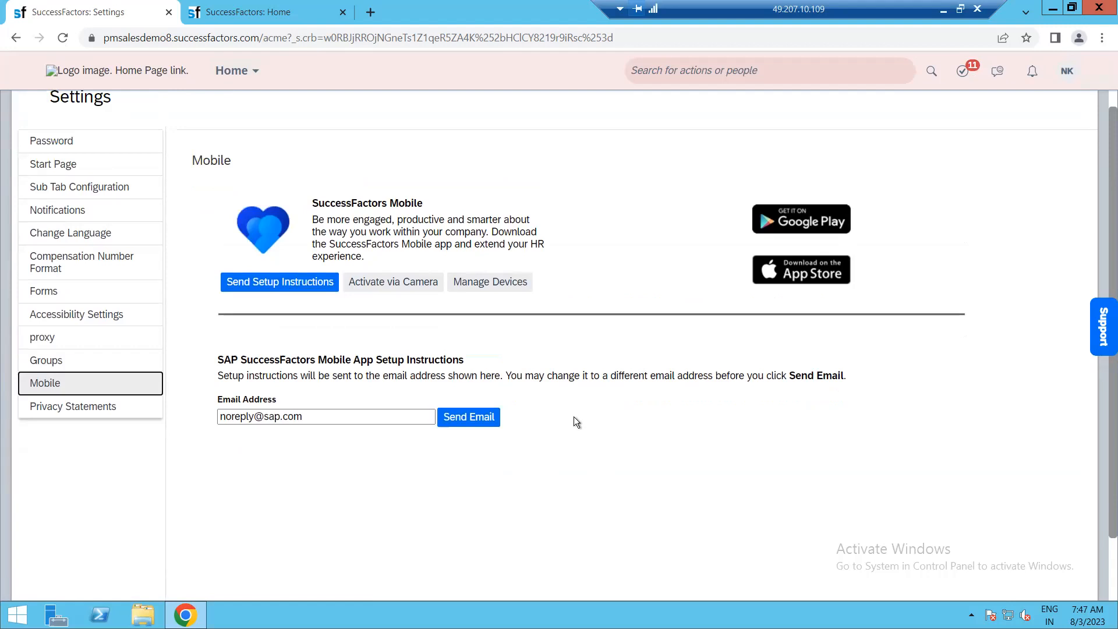
pyautogui.click(107, 407)
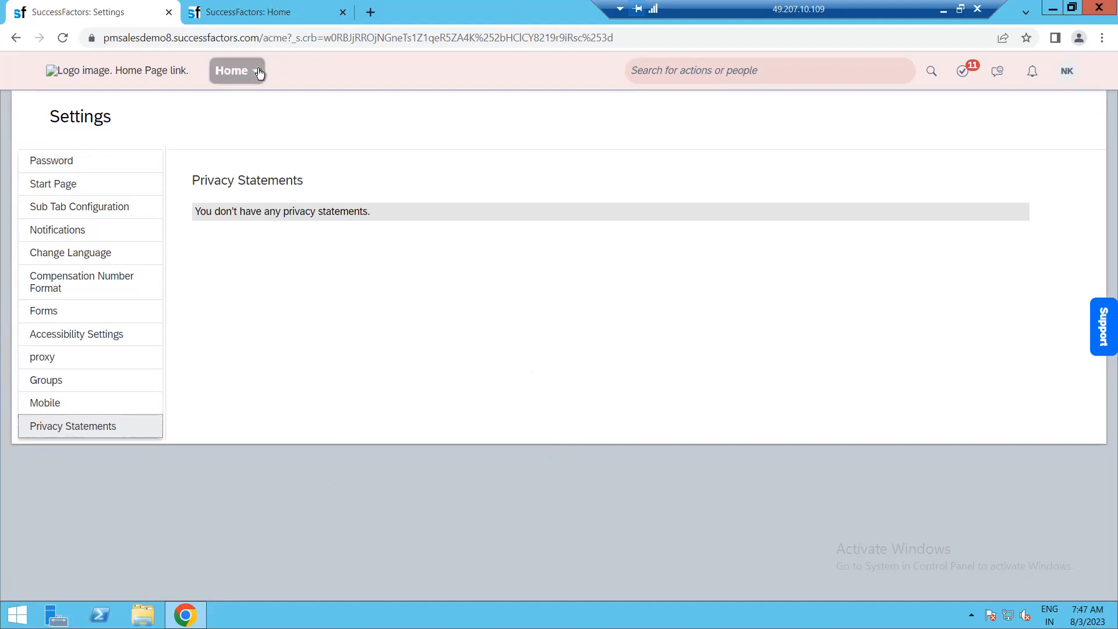
# Return to the Home page and point out the SF Quick Actions section
pyautogui.click(233, 70)
pyautogui.click(233, 95)
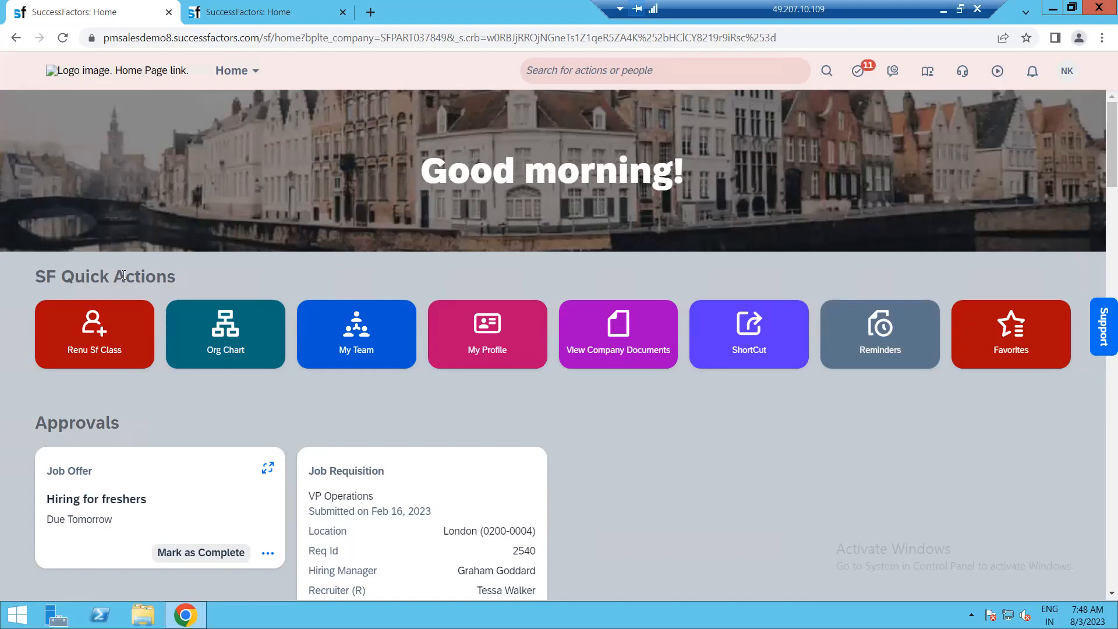
pyautogui.scroll(-1, 130, 277)
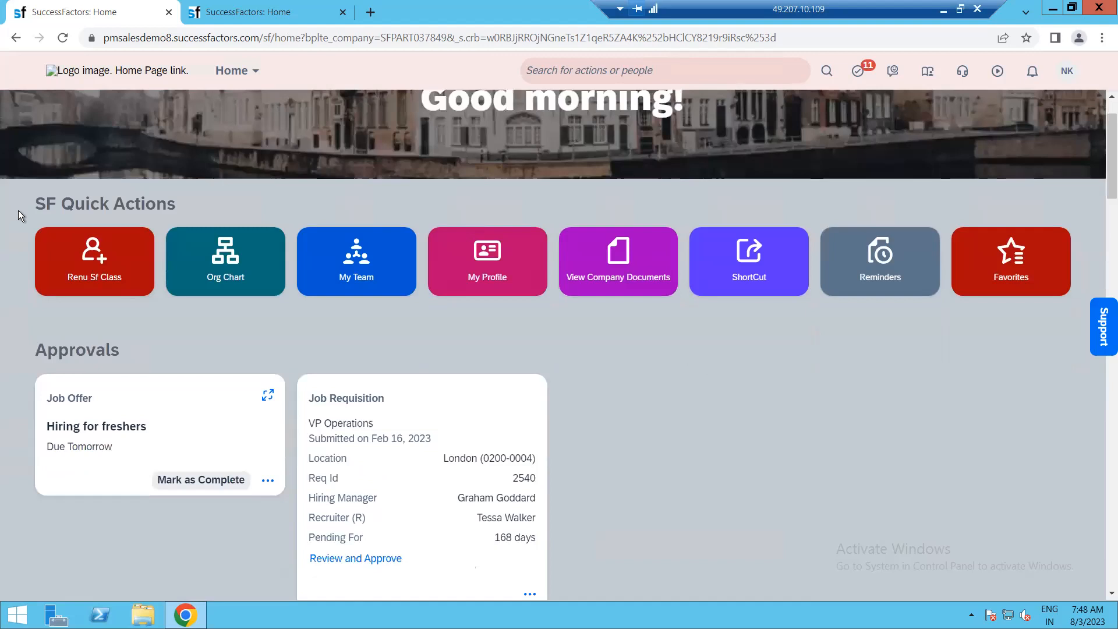
pyautogui.moveTo(36, 209); pyautogui.dragTo(176, 203)
pyautogui.click(618, 308)
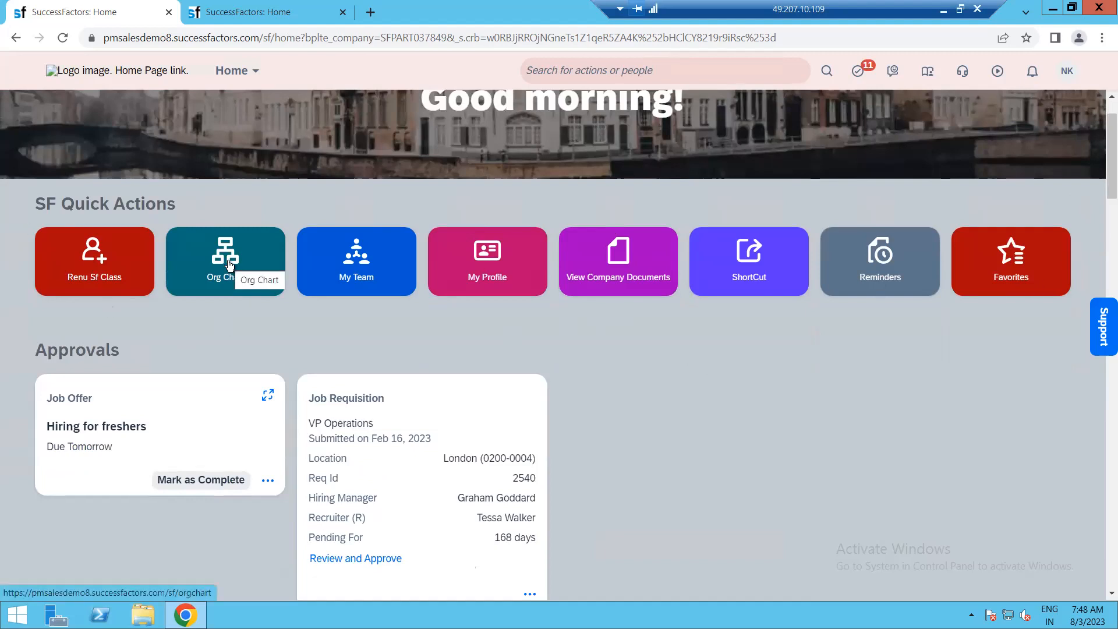
# Open the Org Chart quick action in a new browser tab, view the chart and return to the Home page
pyautogui.rightClick(229, 264)
pyautogui.click(289, 272)
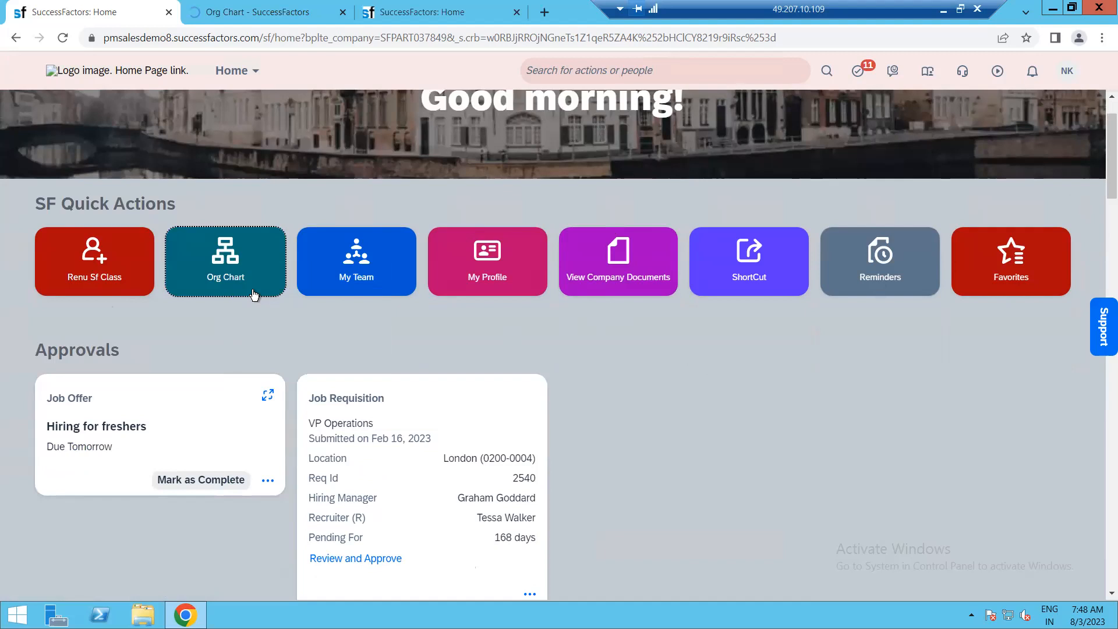
pyautogui.click(259, 12)
pyautogui.click(120, 8)
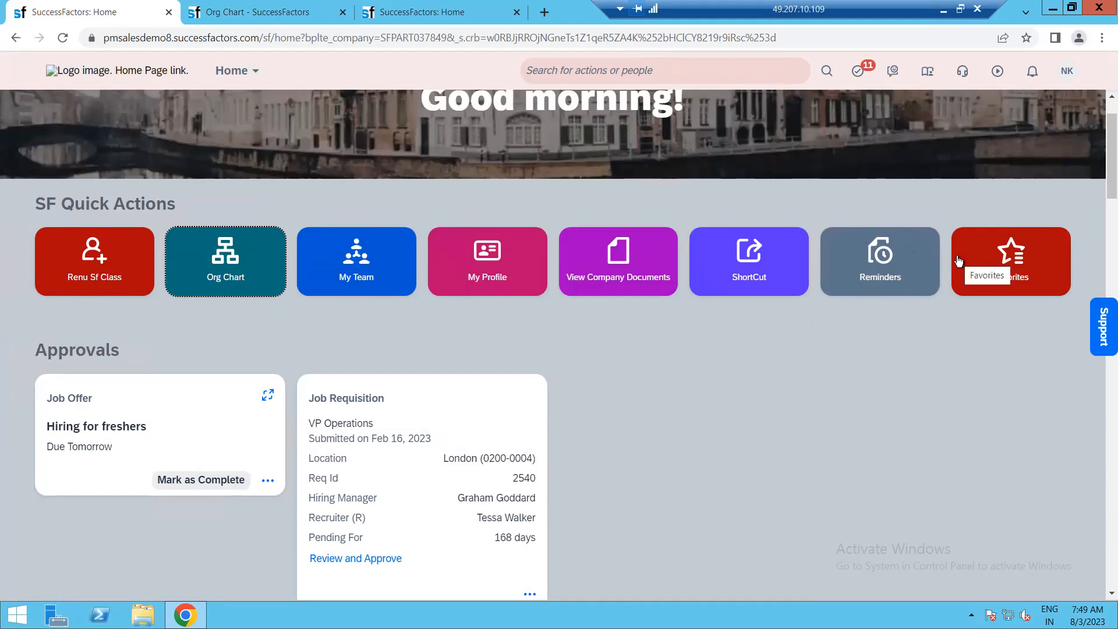
pyautogui.click(238, 13)
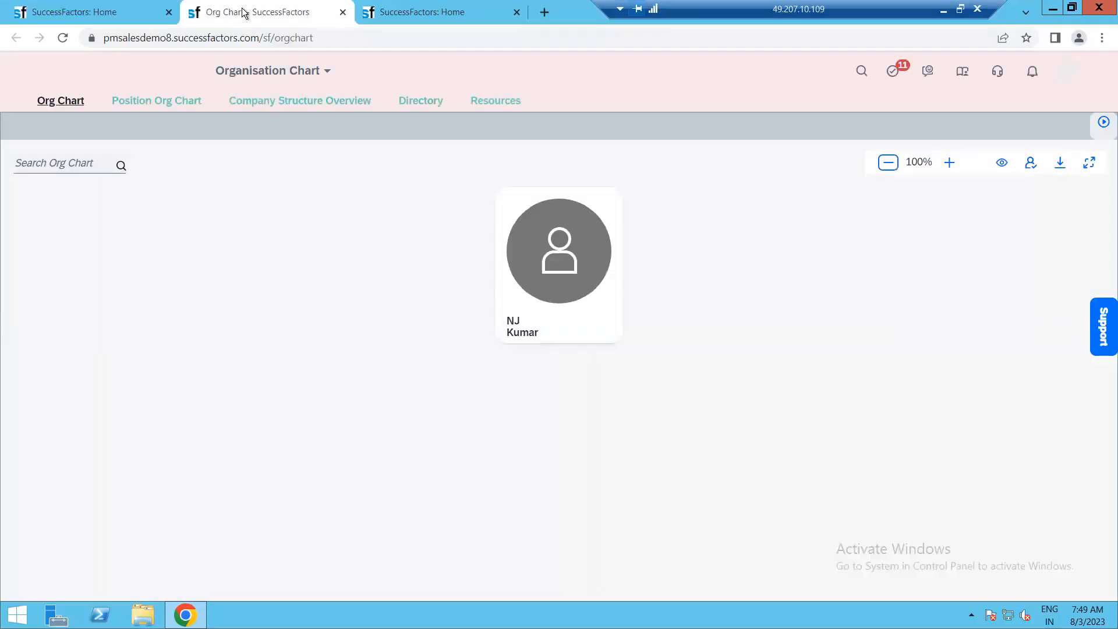
pyautogui.click(43, 12)
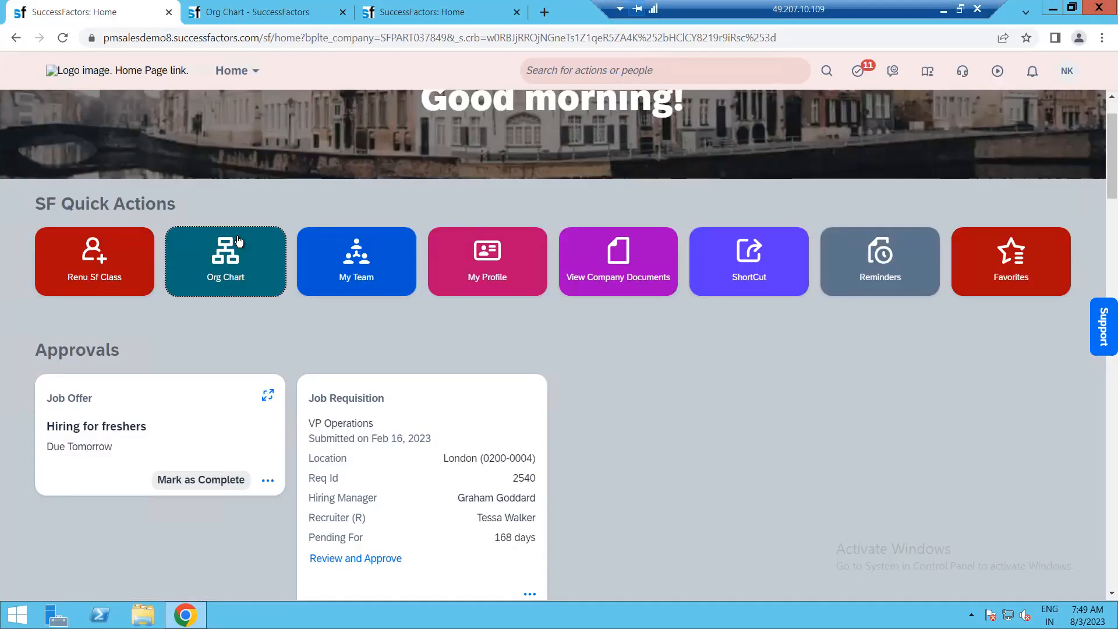
pyautogui.click(218, 13)
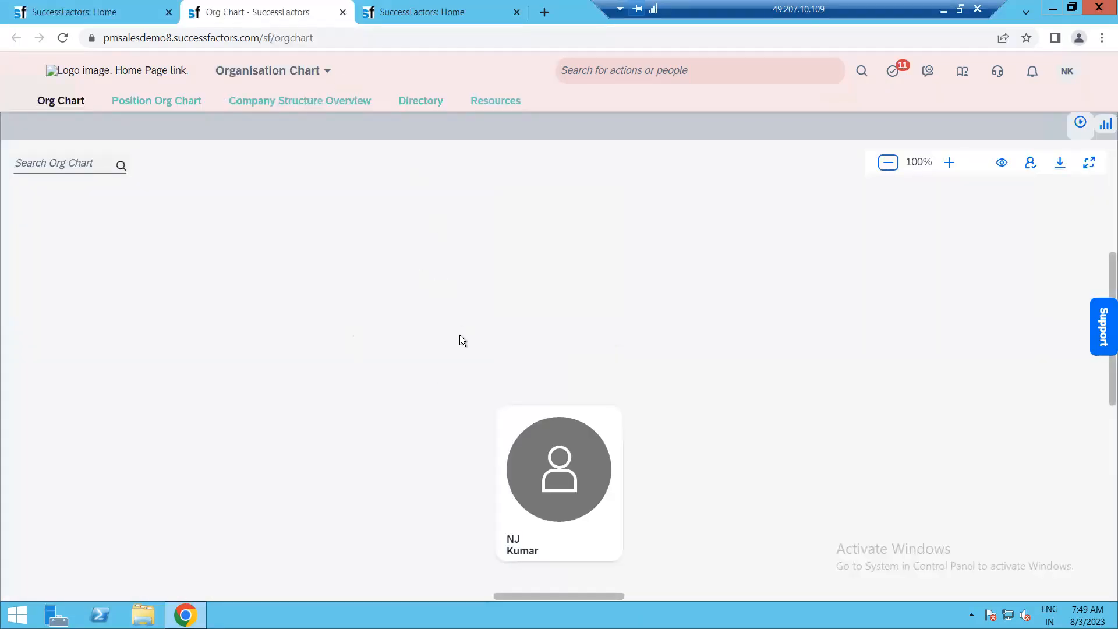
pyautogui.click(86, 14)
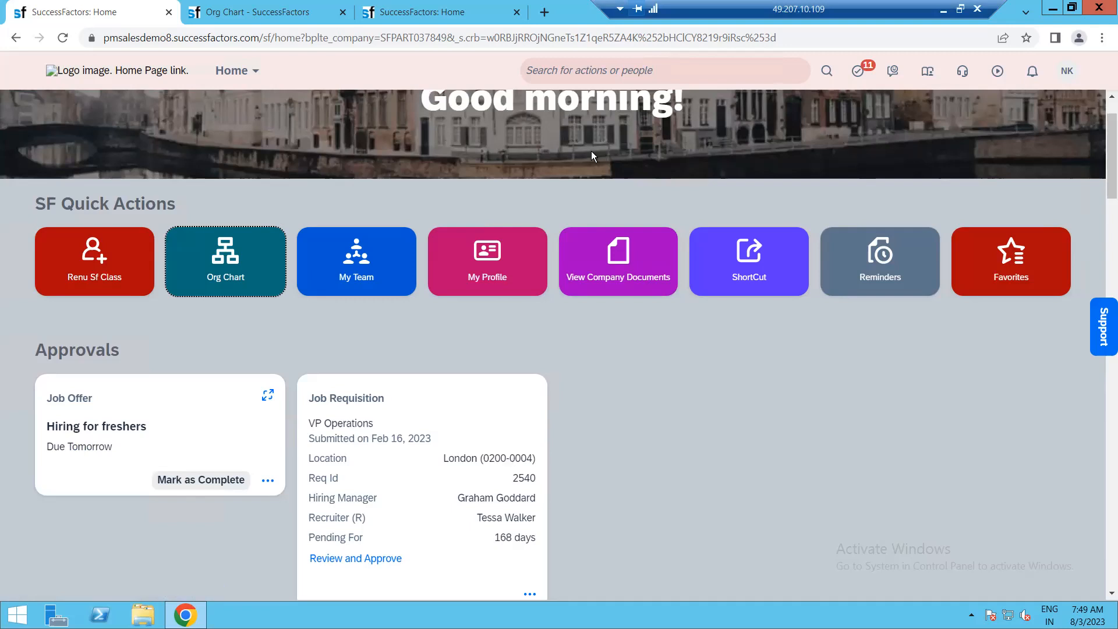
# Examine the Job Offer card and its options under Approvals, and open the VP Operations Job Requisition card
pyautogui.click(819, 386)
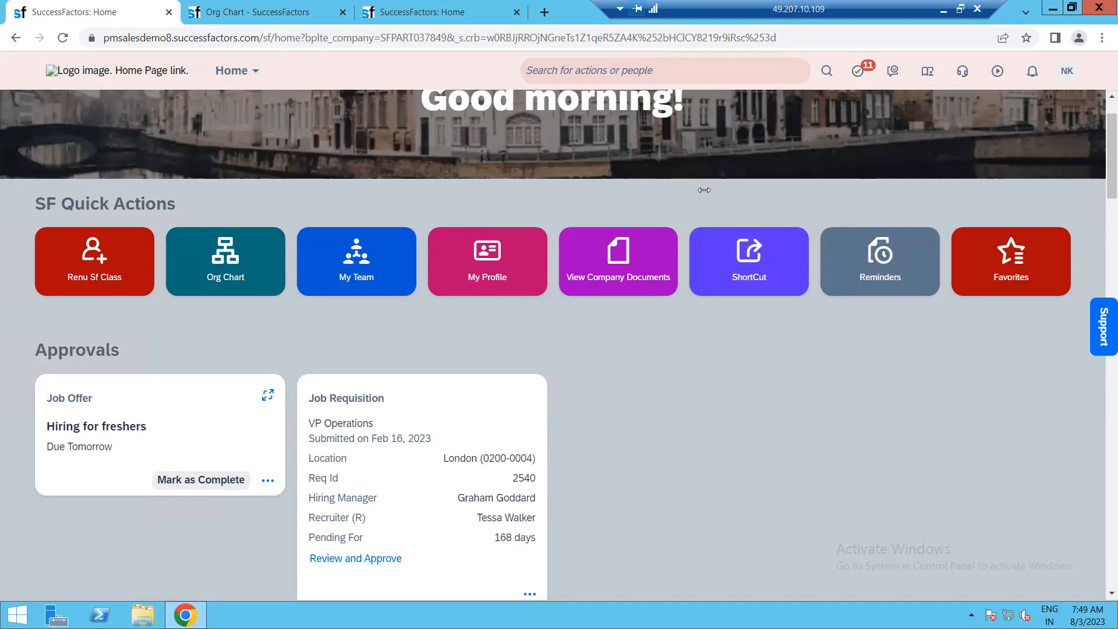
pyautogui.scroll(-1, 26, 291)
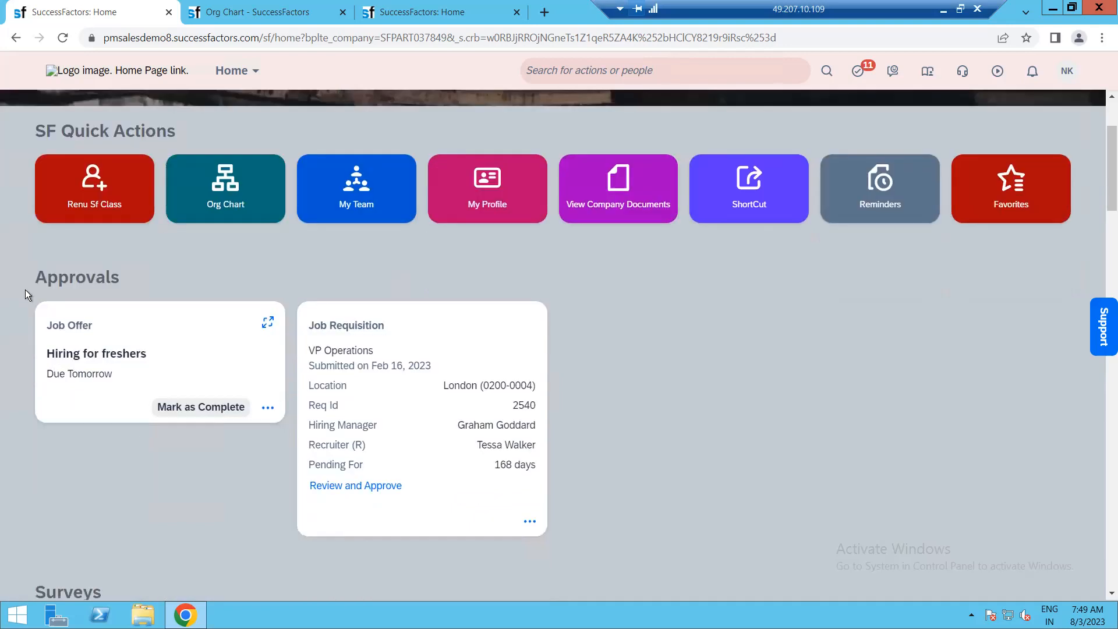
pyautogui.moveTo(36, 271); pyautogui.dragTo(327, 279)
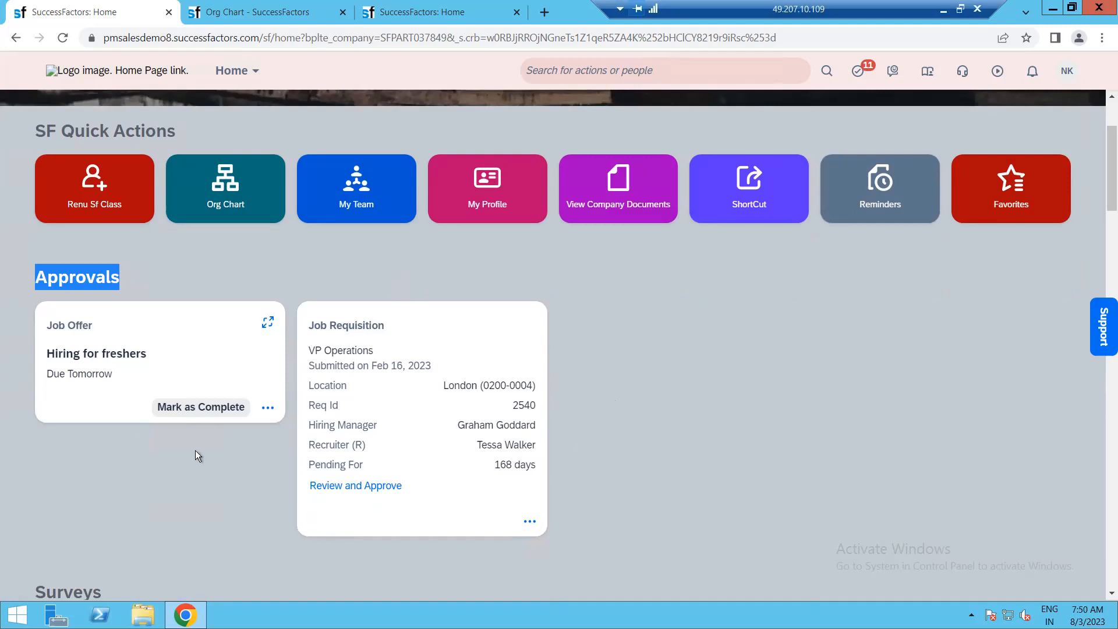
pyautogui.scroll(-1, 195, 455)
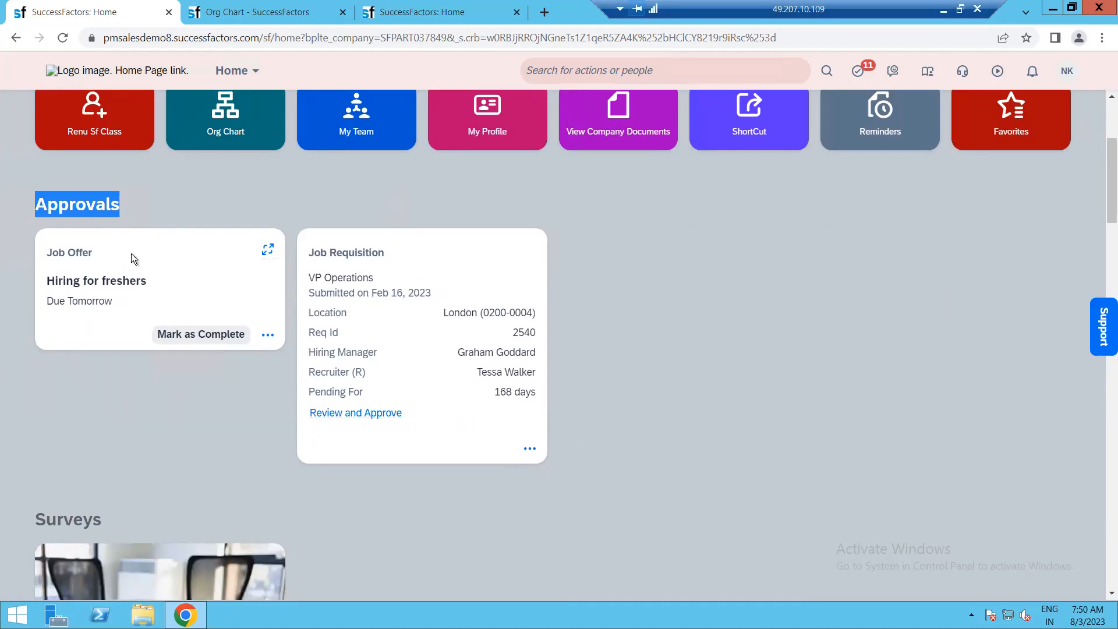
pyautogui.click(269, 340)
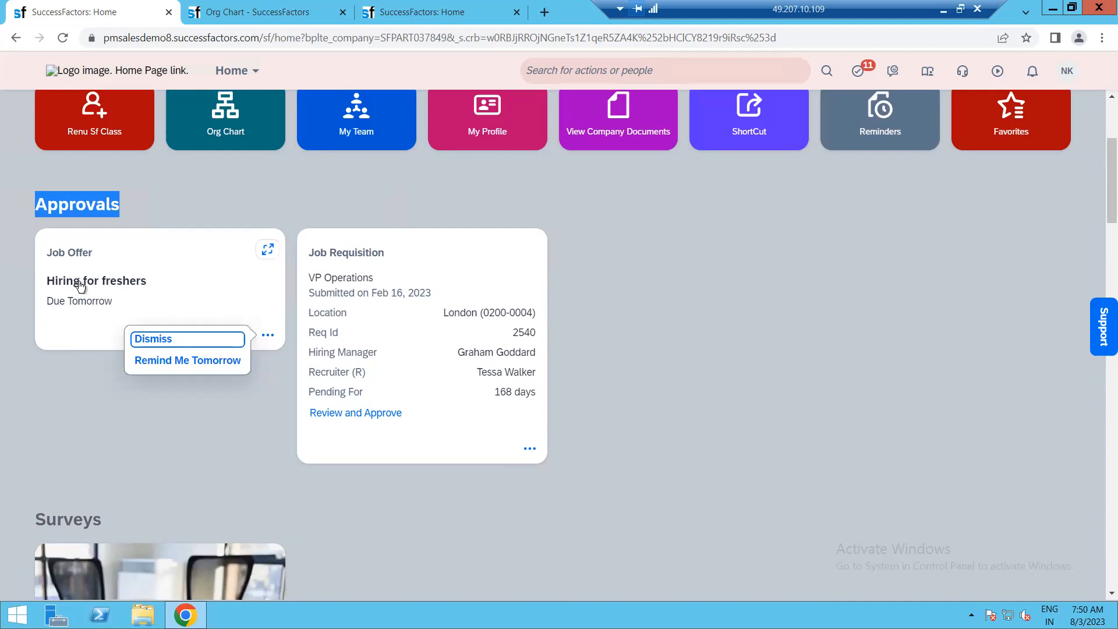
pyautogui.click(628, 243)
pyautogui.click(135, 268)
pyautogui.moveTo(427, 329); pyautogui.dragTo(531, 331)
pyautogui.click(668, 386)
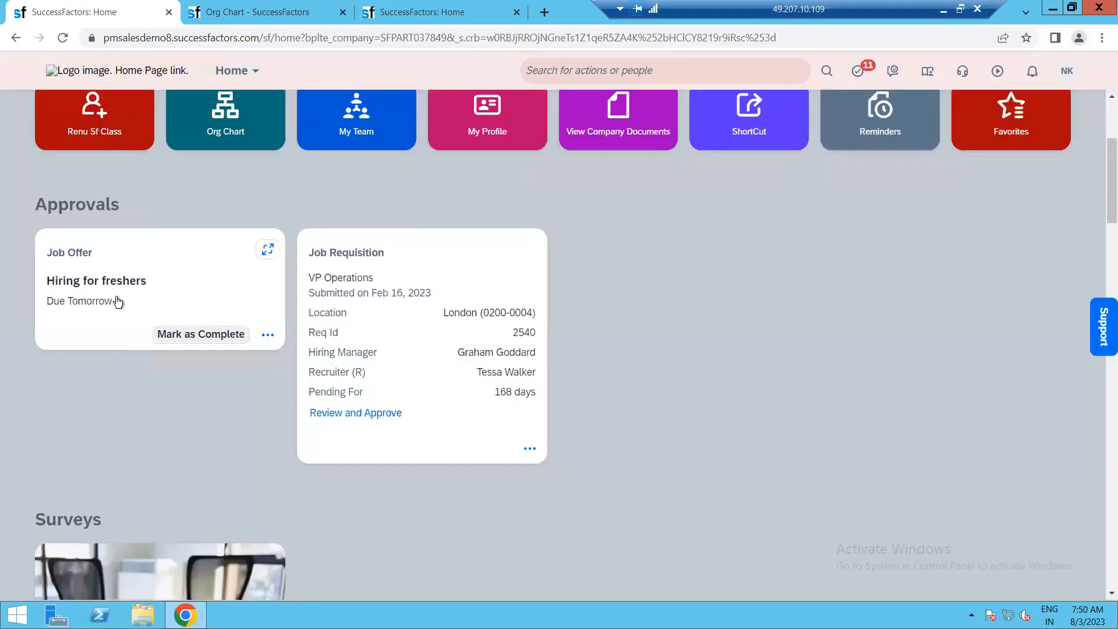
pyautogui.click(414, 330)
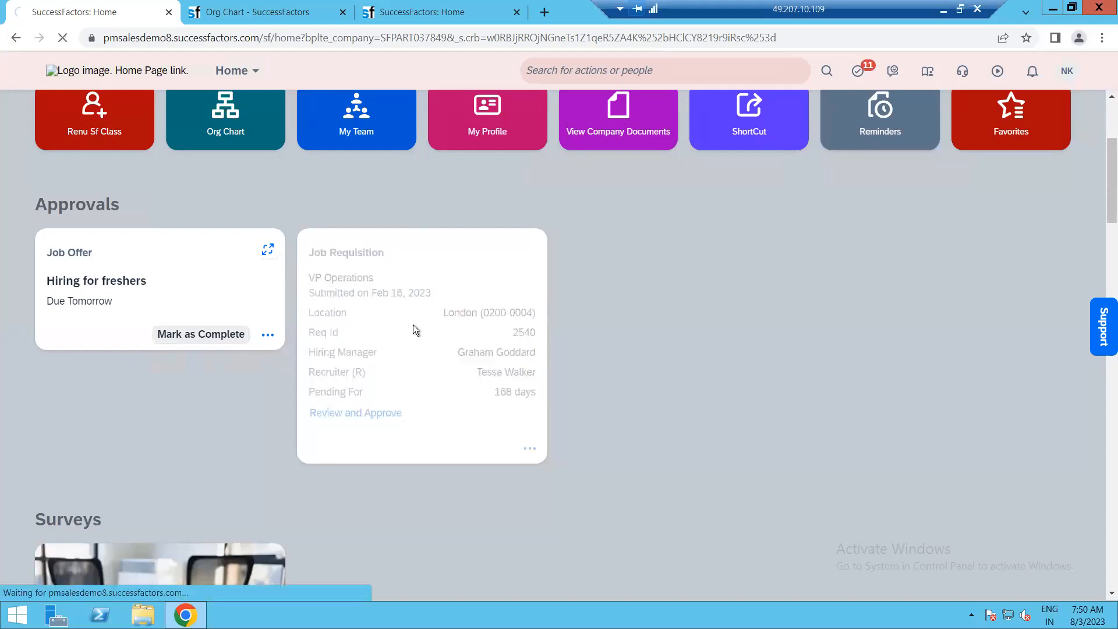